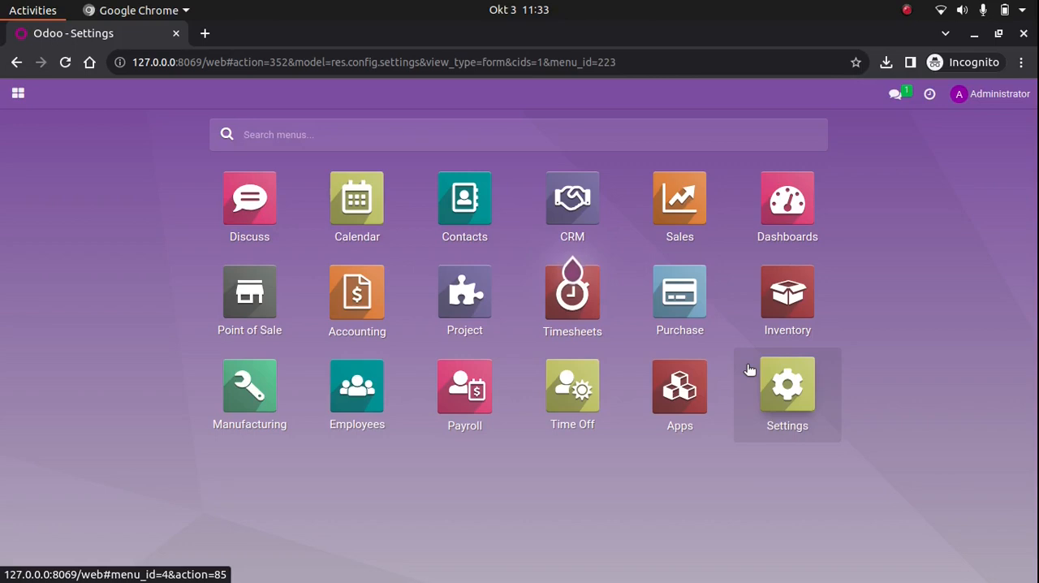
# Open the Sales app's configuration settings and search them for "lock"
pyautogui.click(665, 223)
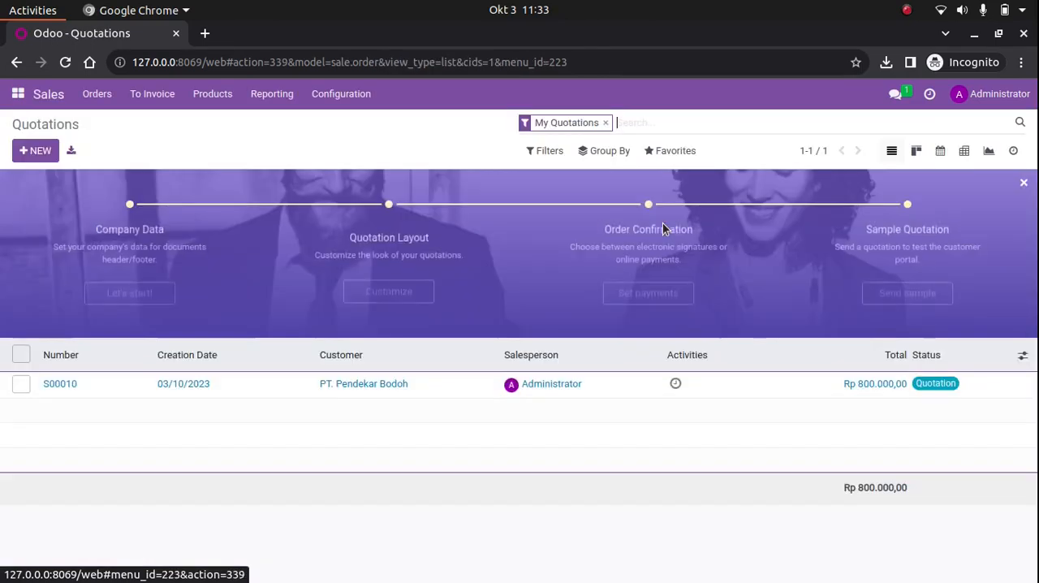
pyautogui.click(348, 97)
pyautogui.click(360, 123)
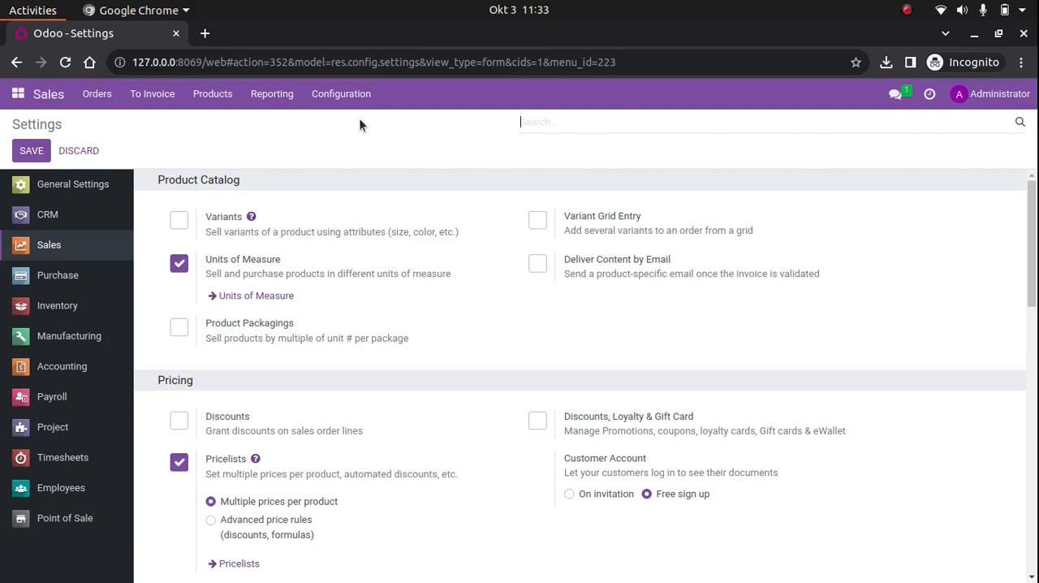
pyautogui.write('lock')
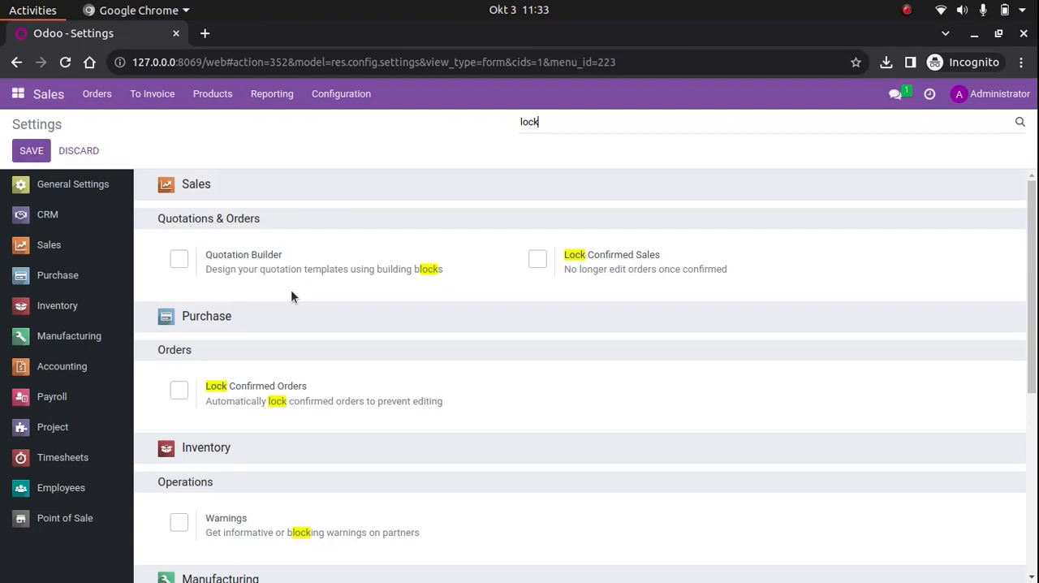
# Examine the lock-related settings across the app sections, including the Inventory Warnings option and its description
pyautogui.scroll(-5, 292, 296)
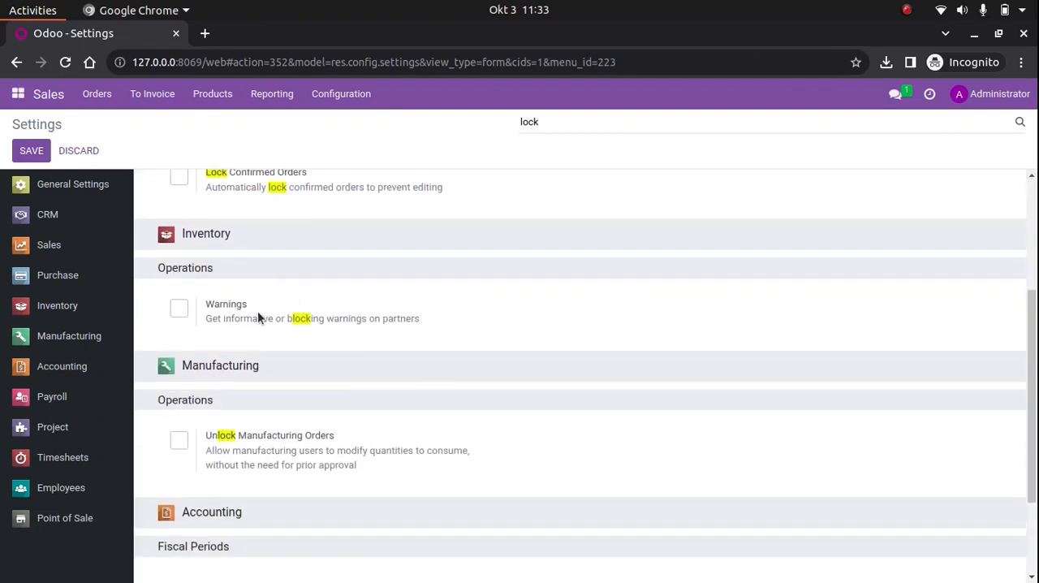
pyautogui.moveTo(251, 311); pyautogui.dragTo(208, 315)
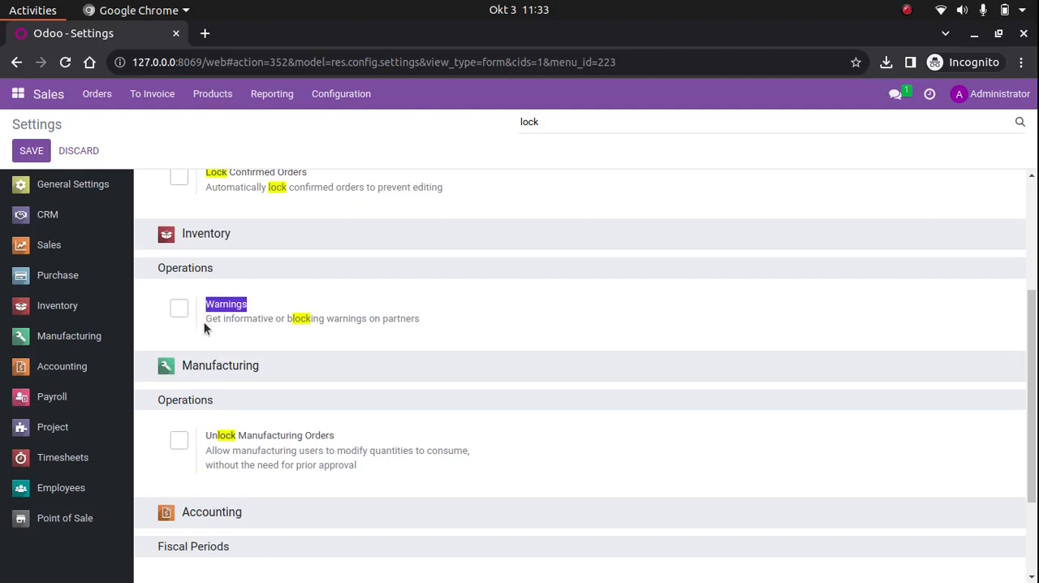
pyautogui.click(204, 323)
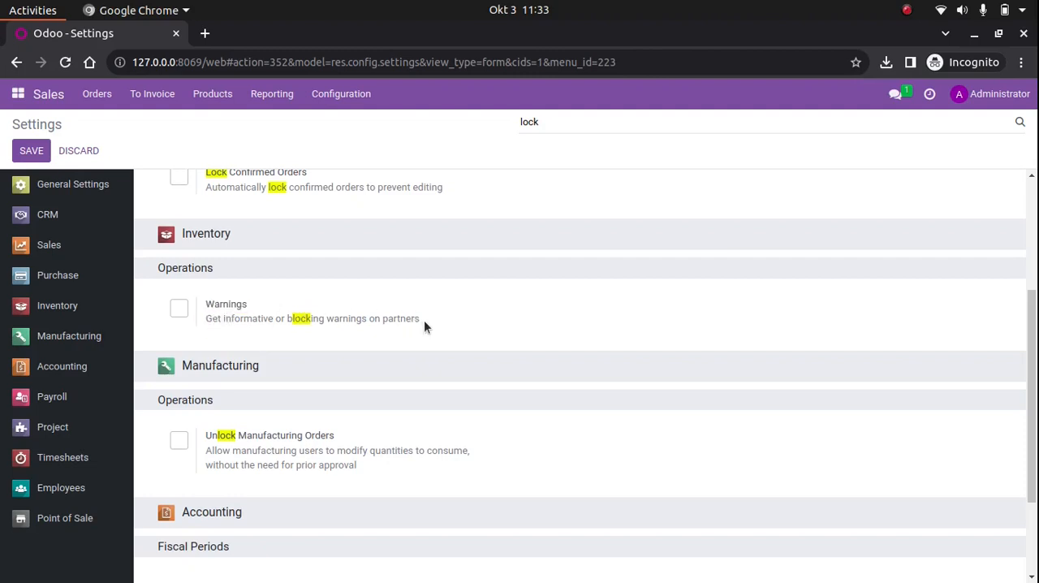
pyautogui.moveTo(424, 320); pyautogui.dragTo(210, 320)
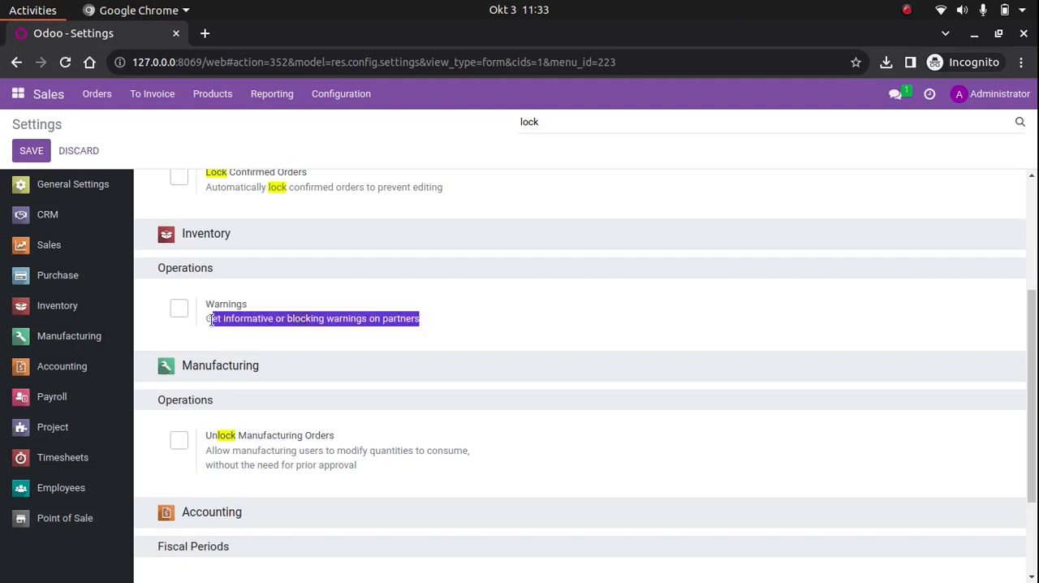
pyautogui.click(458, 289)
pyautogui.scroll(3, 458, 289)
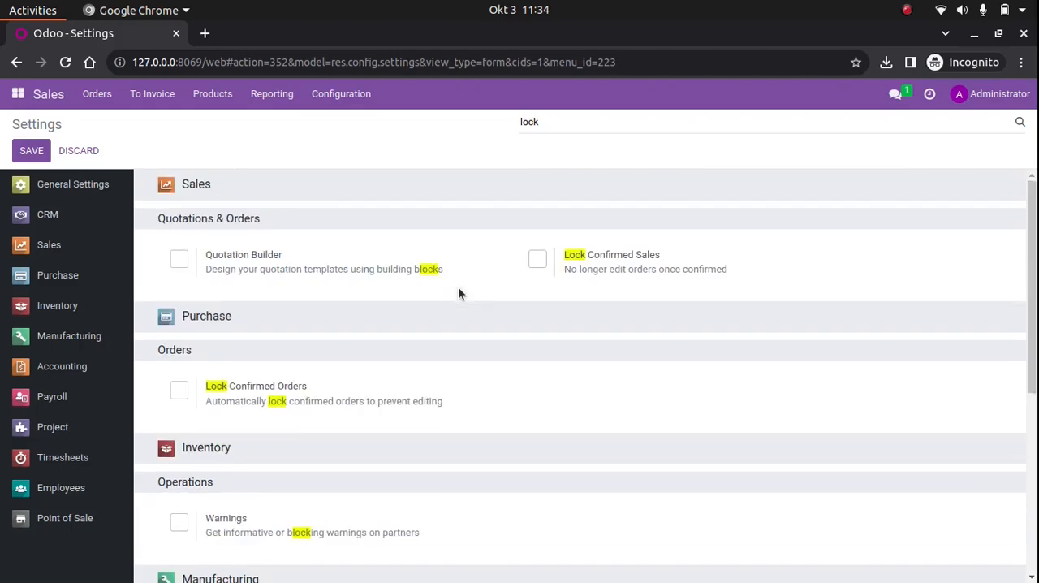
pyautogui.scroll(-5, 457, 293)
pyautogui.scroll(5, 458, 293)
# Clear the settings search and use the browser's page search to find "lock confirmed sales" in the Sales settings
pyautogui.click(559, 122)
pyautogui.doubleClick(560, 122)
pyautogui.press('BackSpace')
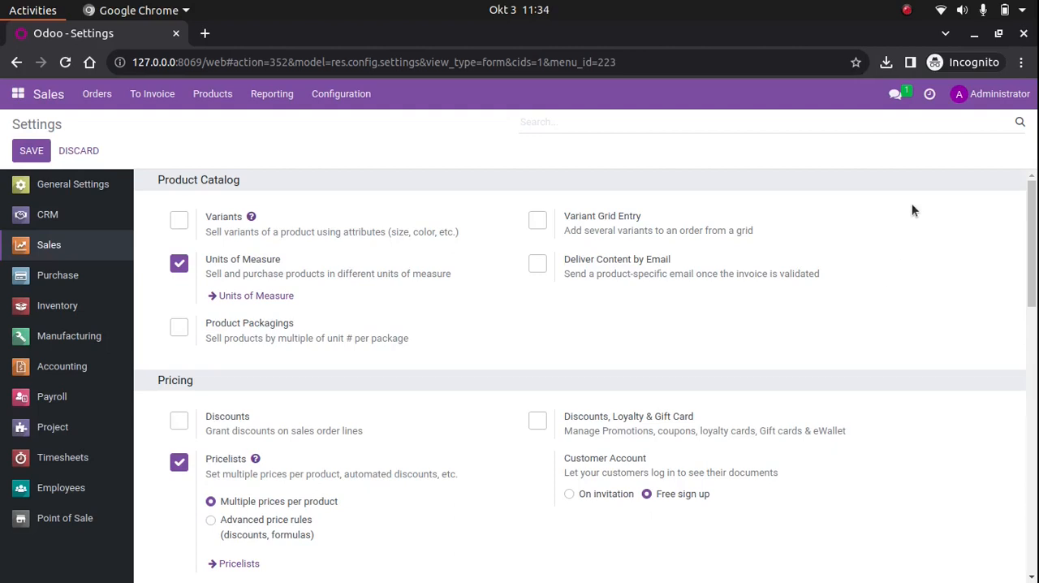
pyautogui.hotkey('ctrl', 'f')
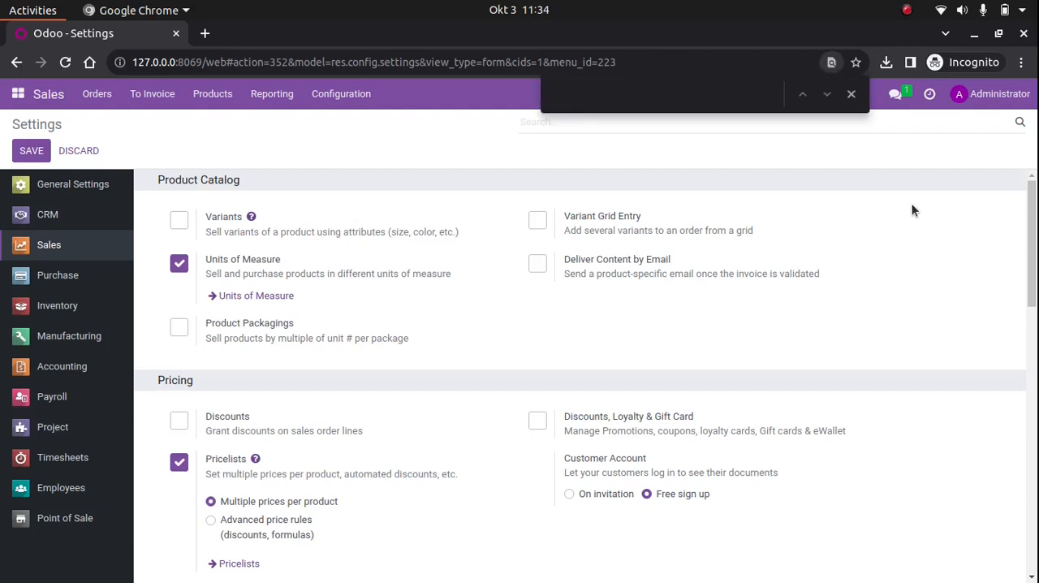
pyautogui.write('lock')
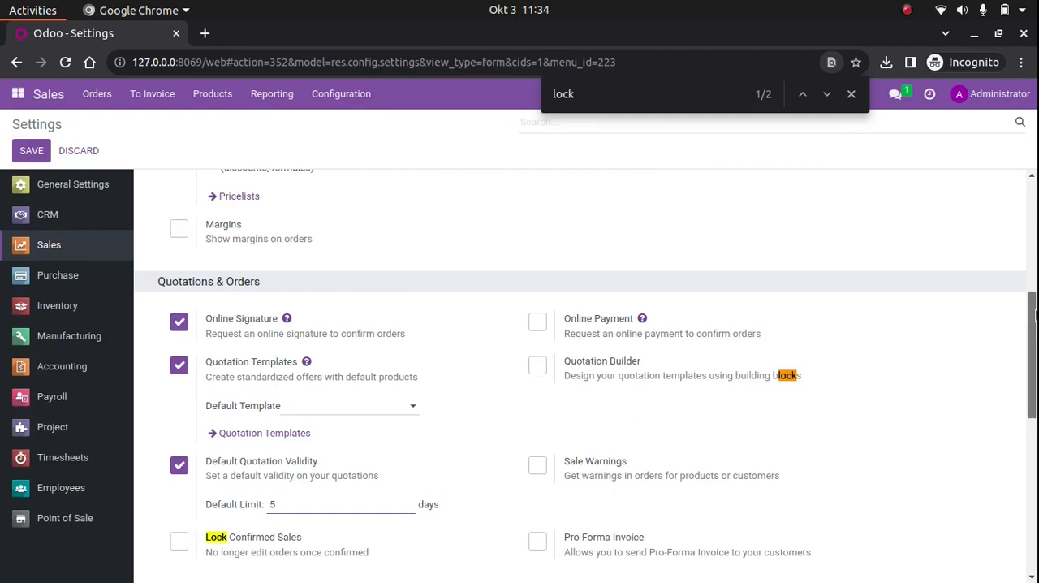
pyautogui.moveTo(1032, 355)
pyautogui.mouseDown()
pyautogui.moveTo(1032, 510)
pyautogui.moveTo(1035, 341)
pyautogui.mouseUp()
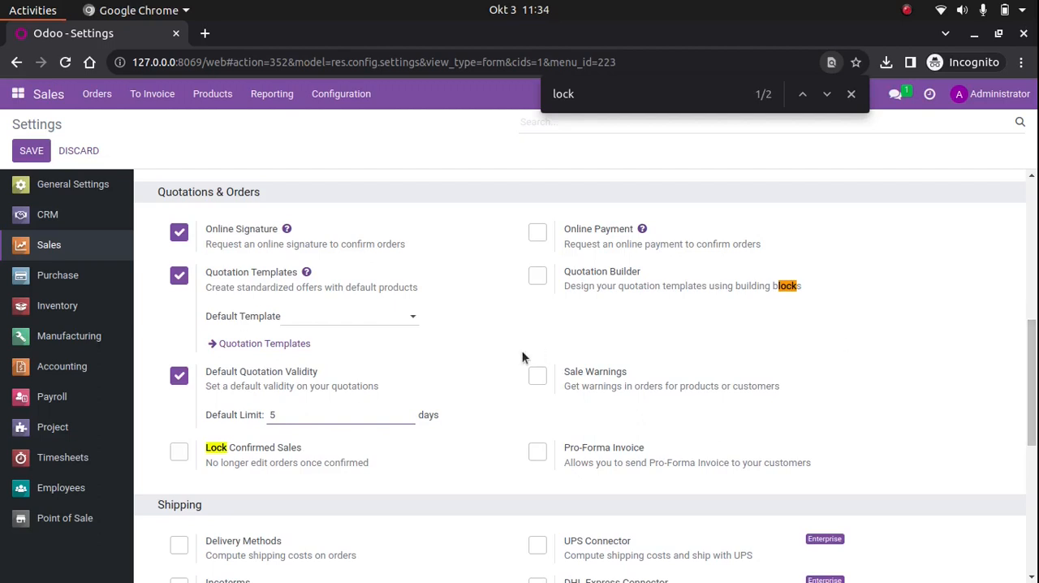
pyautogui.click(617, 93)
pyautogui.write('confirme')
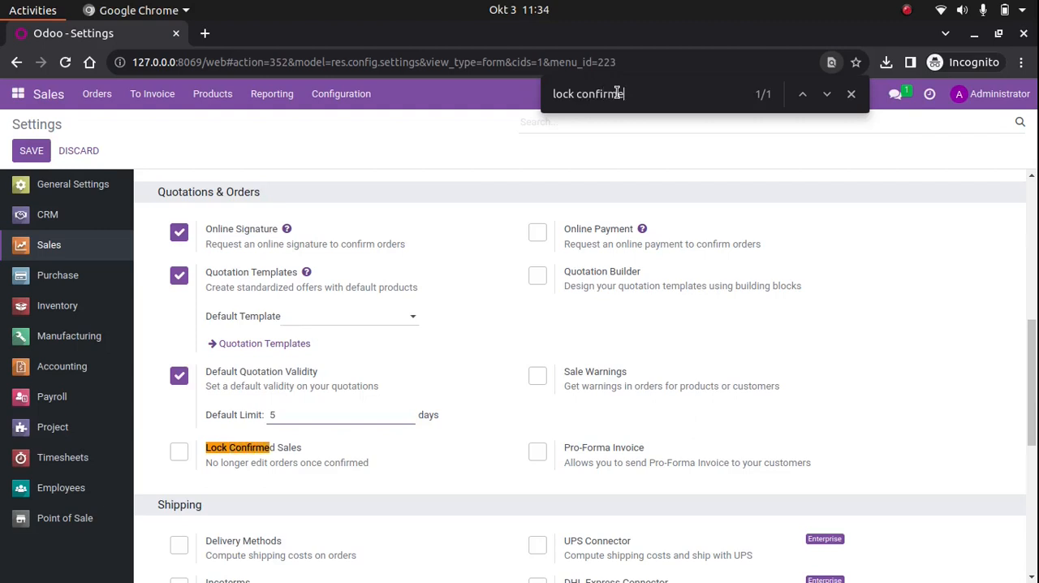
pyautogui.write('d sales')
# Enable Lock Confirmed Sales under Quotations & Orders and save the settings
pyautogui.moveTo(301, 452); pyautogui.dragTo(208, 457)
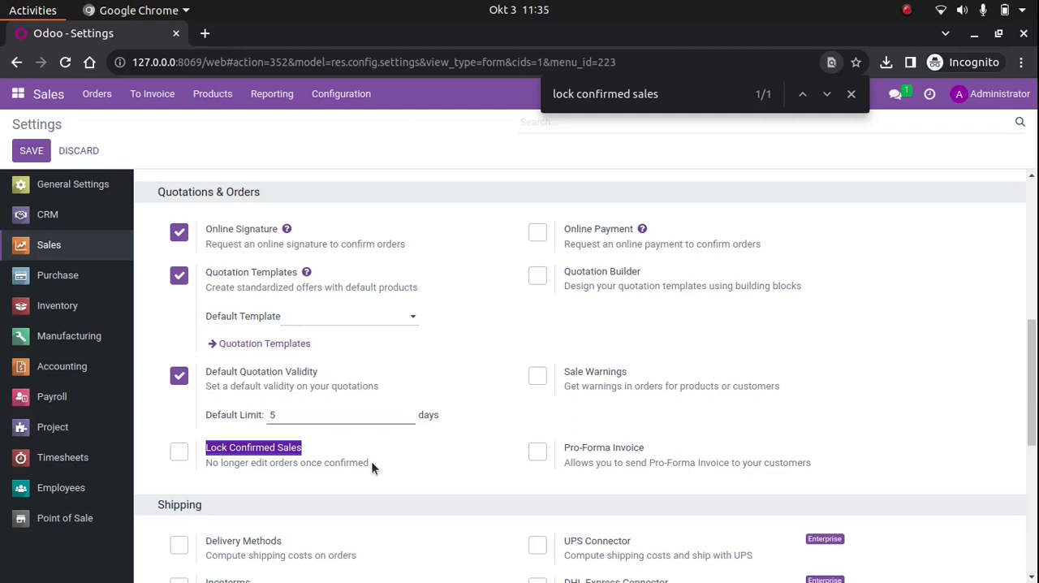
pyautogui.moveTo(371, 461); pyautogui.dragTo(210, 461)
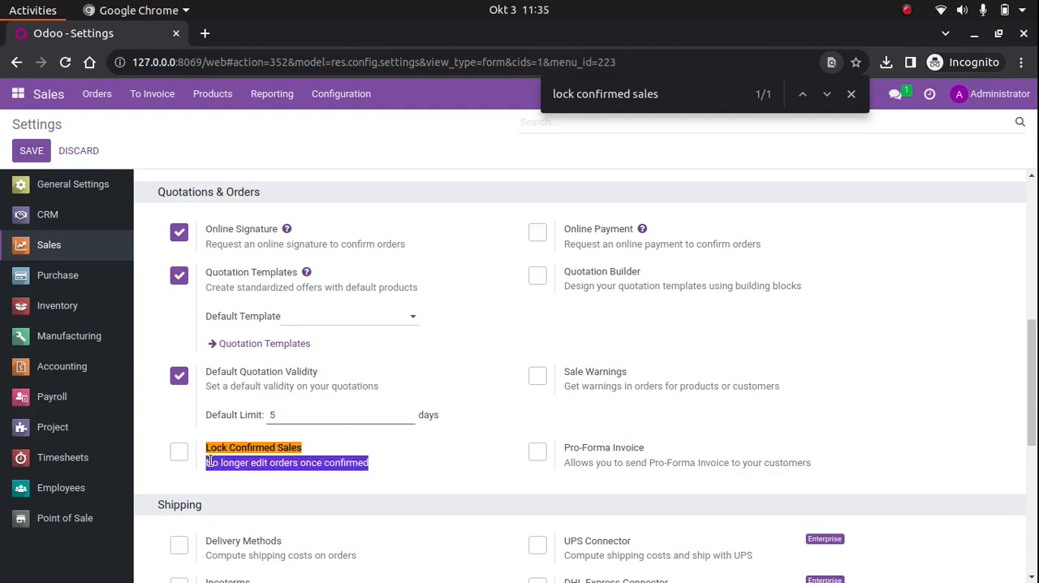
pyautogui.click(316, 482)
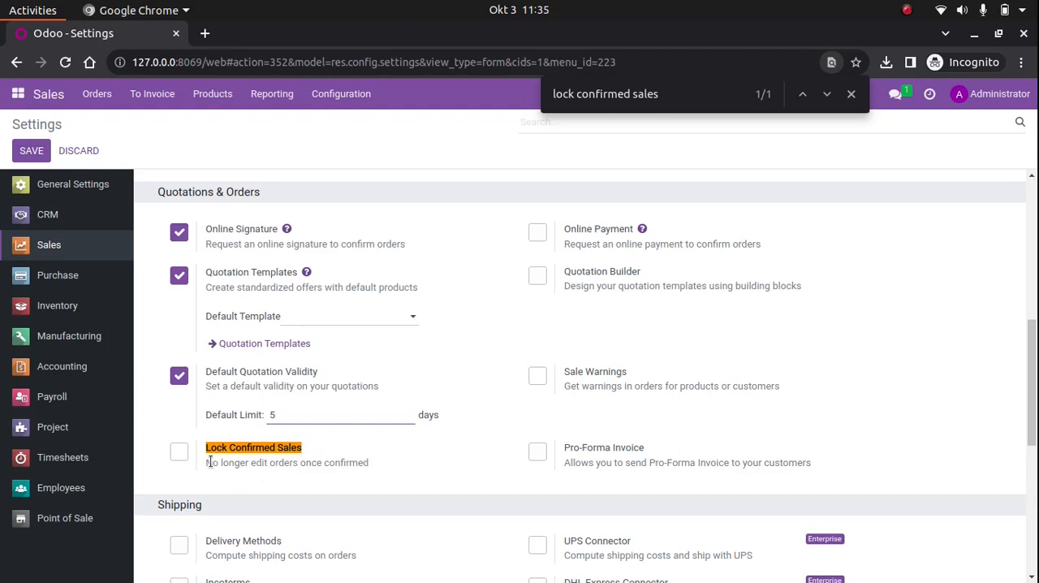
pyautogui.moveTo(204, 459); pyautogui.dragTo(314, 465)
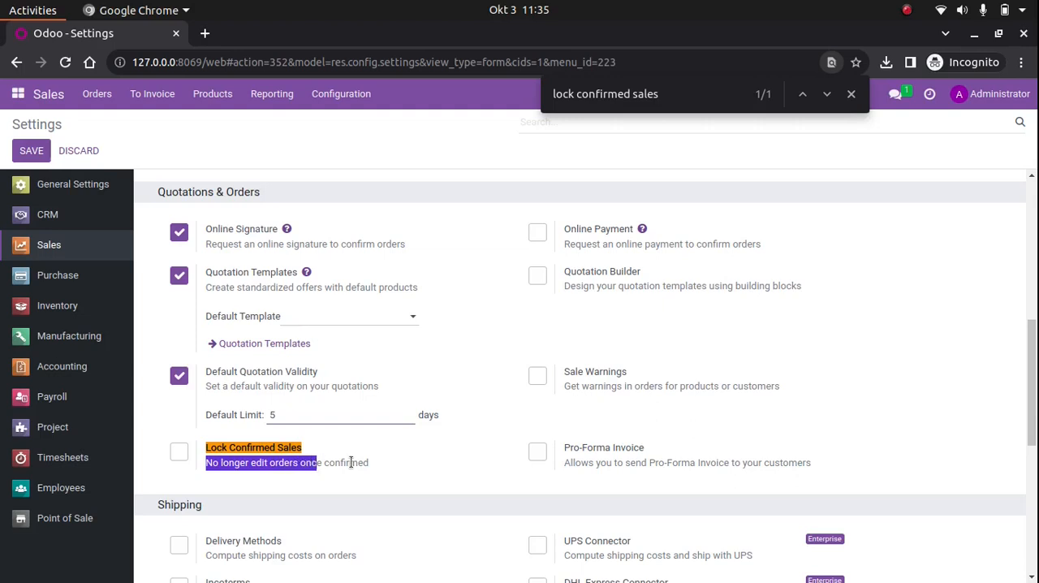
pyautogui.doubleClick(350, 462)
pyautogui.click(453, 489)
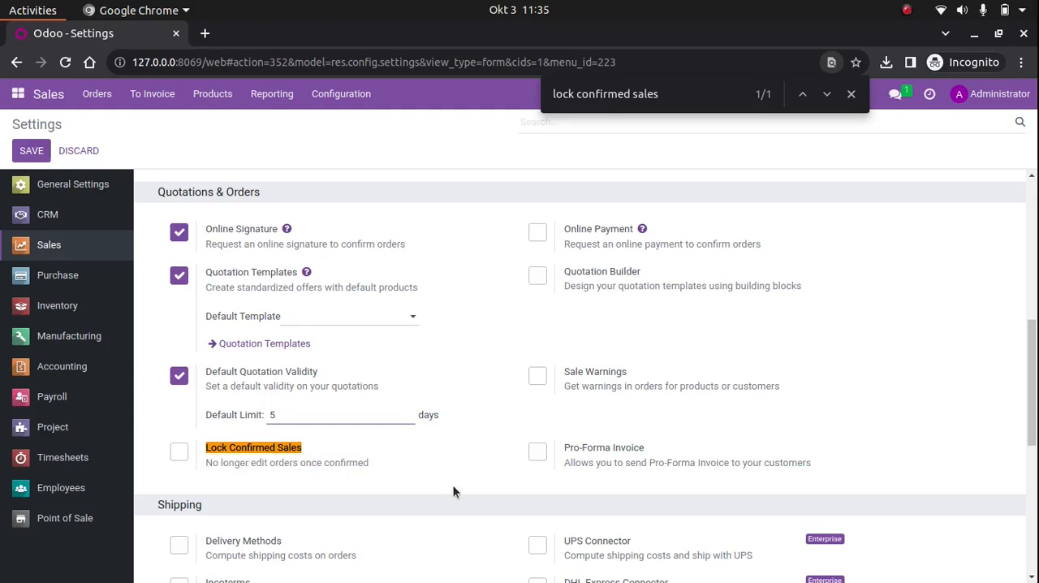
pyautogui.click(178, 452)
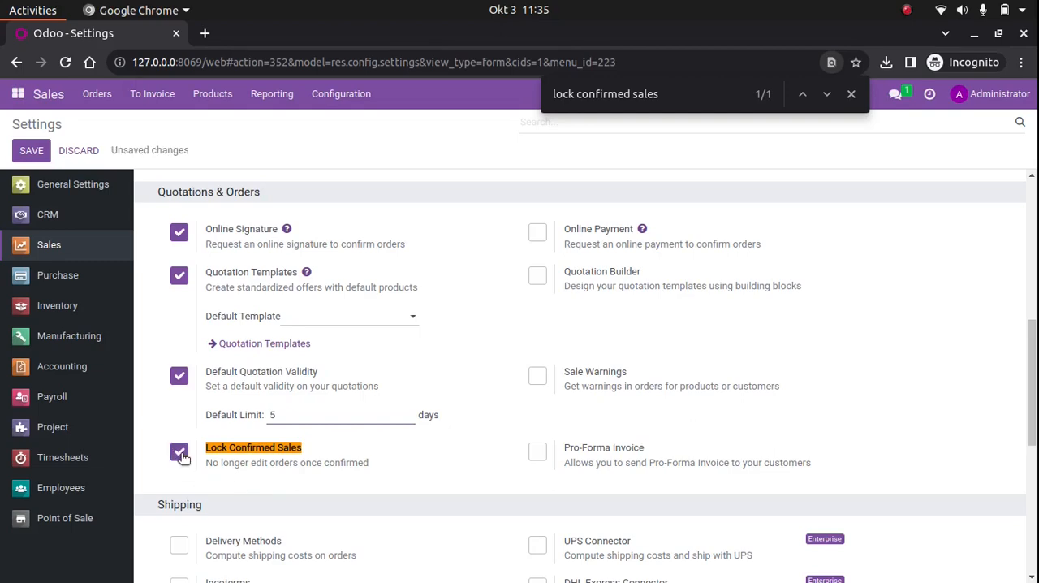
pyautogui.scroll(5, 361, 342)
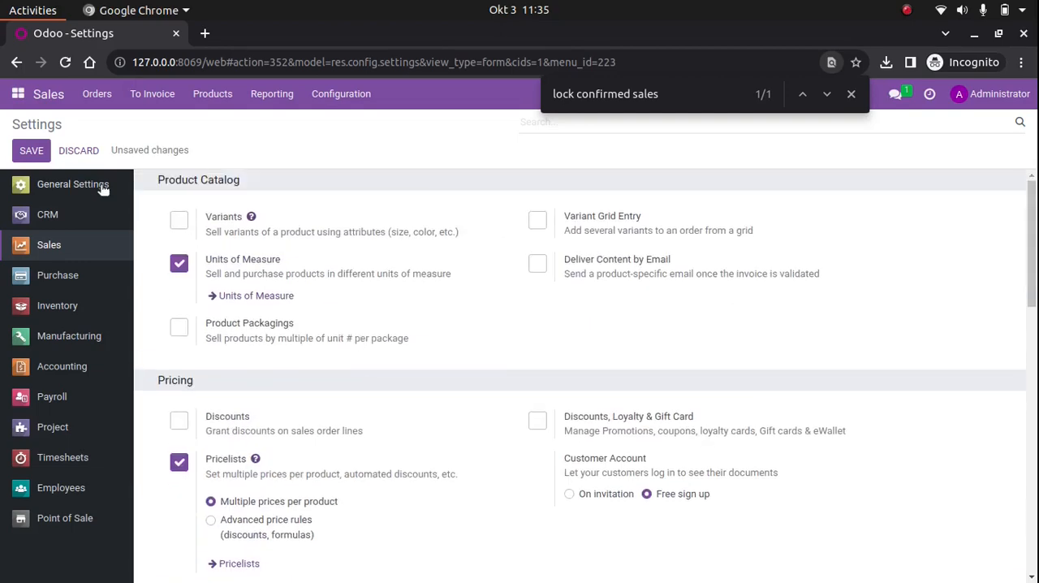
pyautogui.click(31, 153)
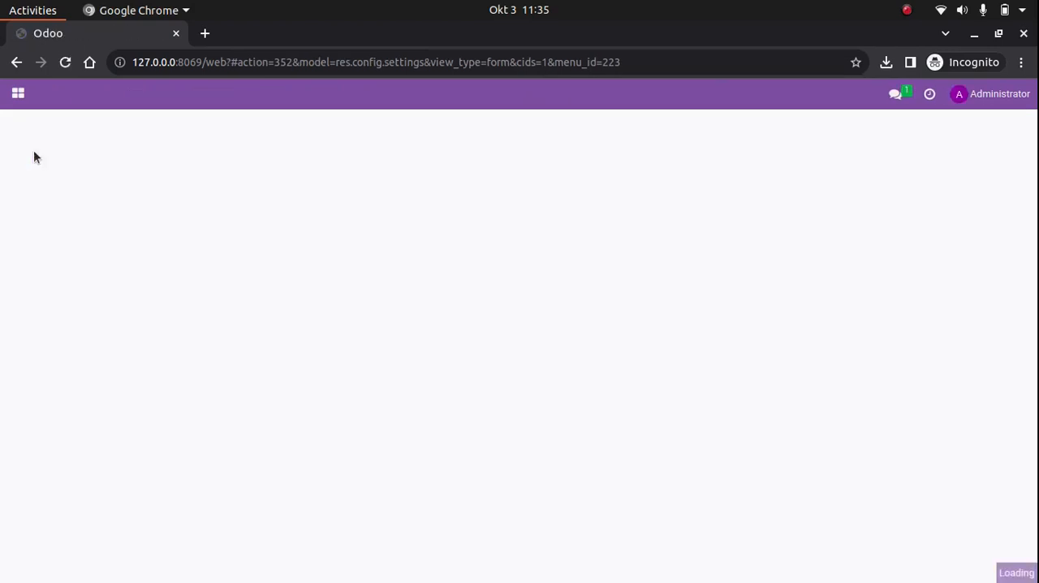
# Create a new quotation with PT. Avi Cargo as the customer
pyautogui.click(114, 96)
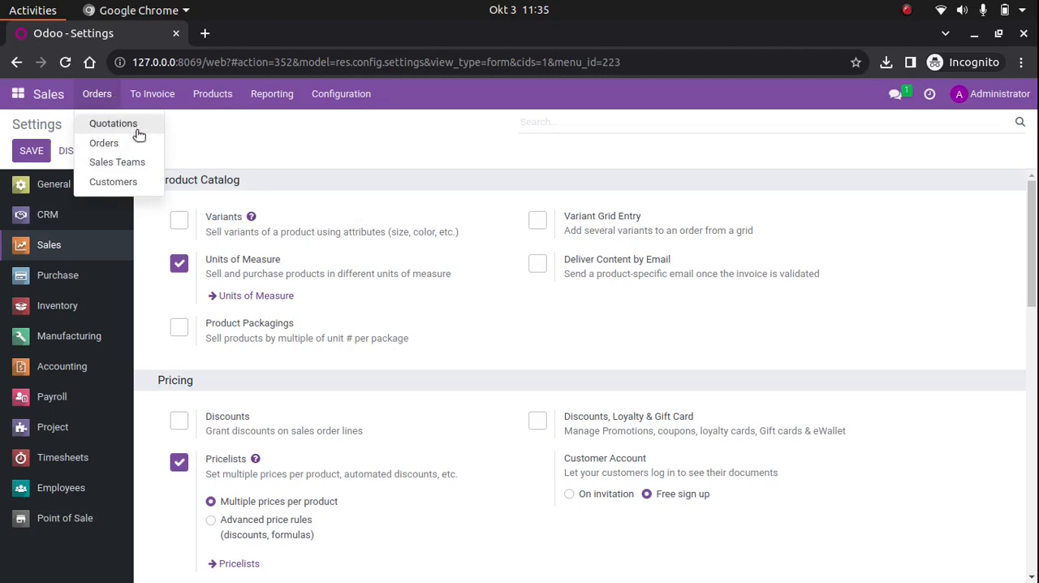
pyautogui.click(134, 127)
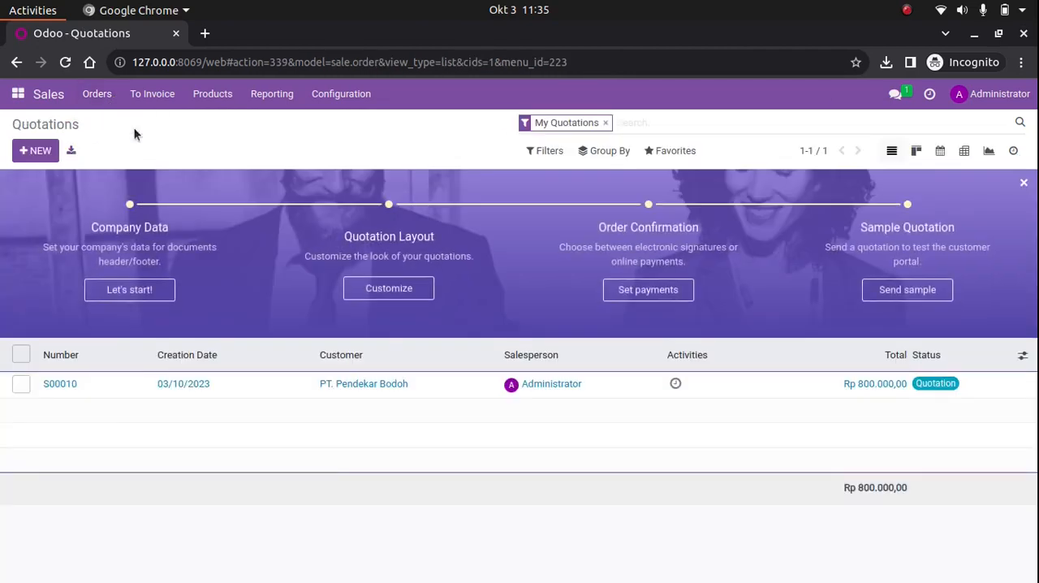
pyautogui.click(46, 156)
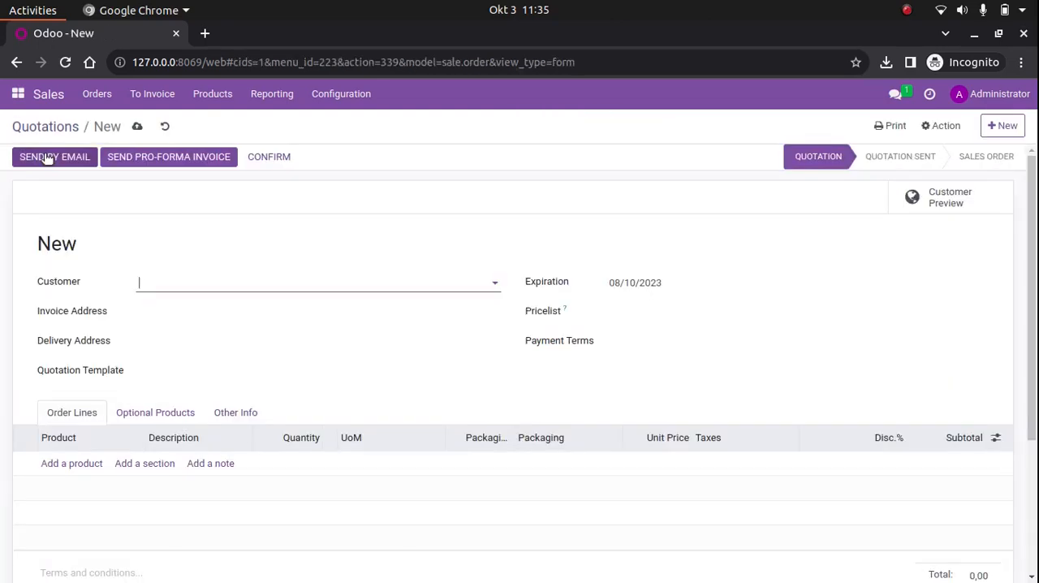
pyautogui.click(188, 286)
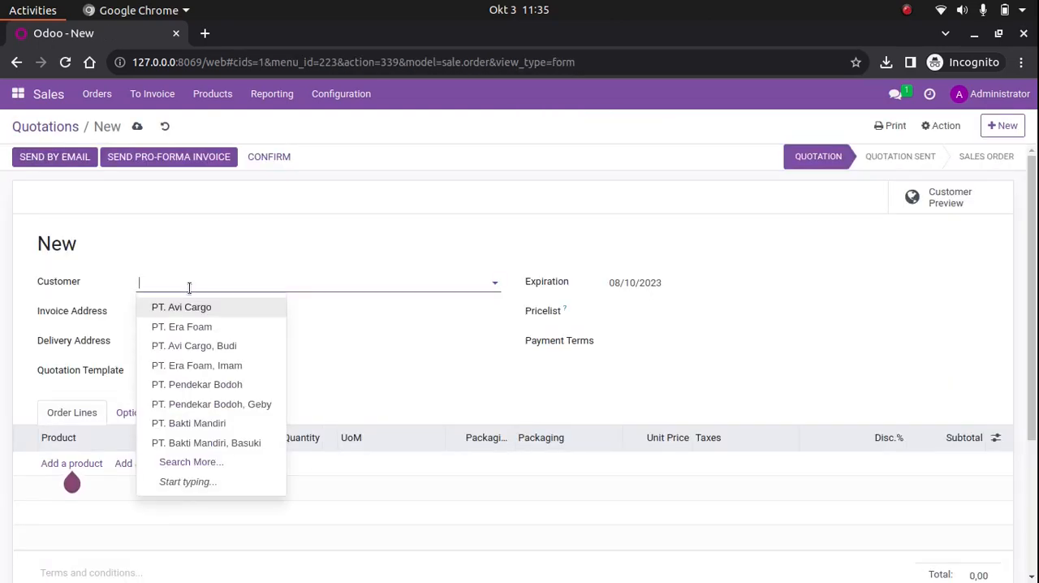
pyautogui.click(262, 309)
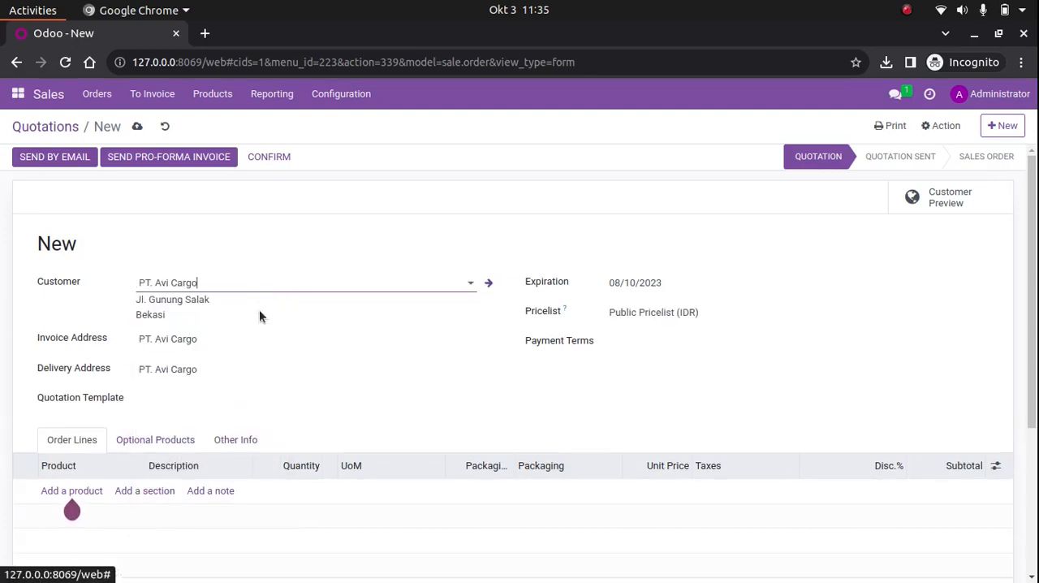
# Add the product [KTS01] Proyek Kitchen Set to the order lines and save the quotation
pyautogui.scroll(-1, 582, 388)
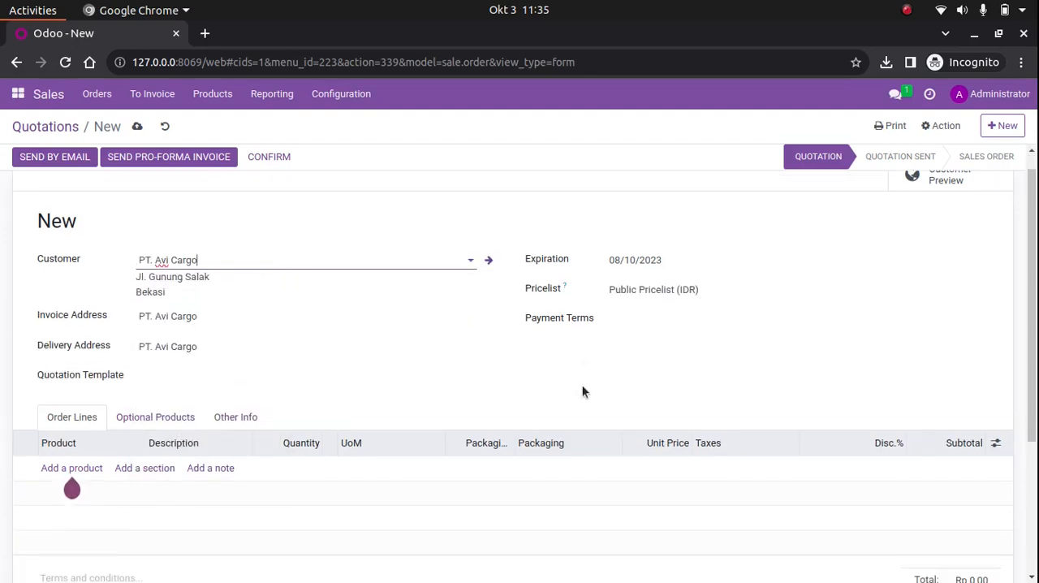
pyautogui.click(65, 468)
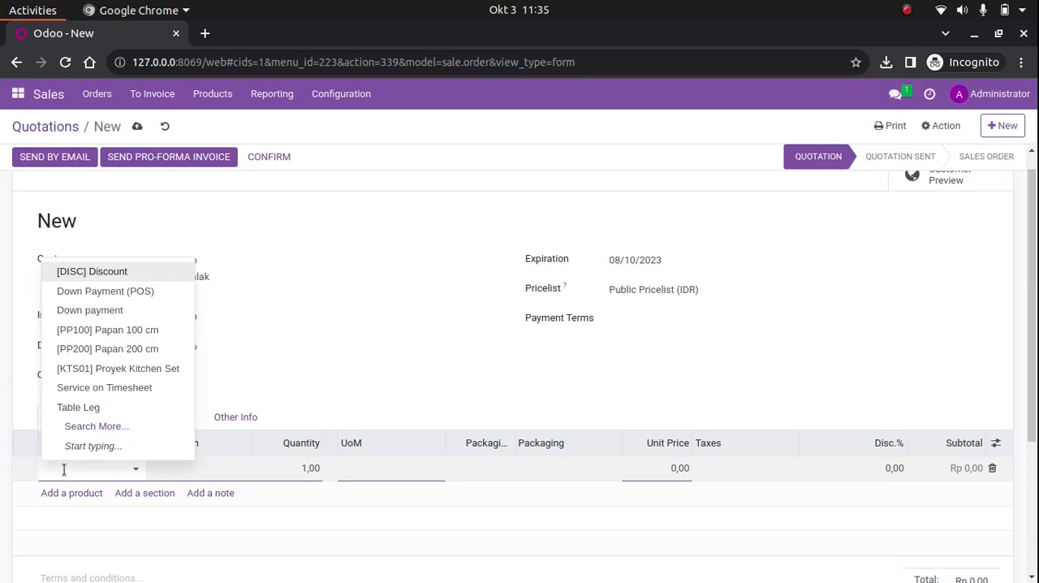
pyautogui.click(162, 375)
pyautogui.click(304, 468)
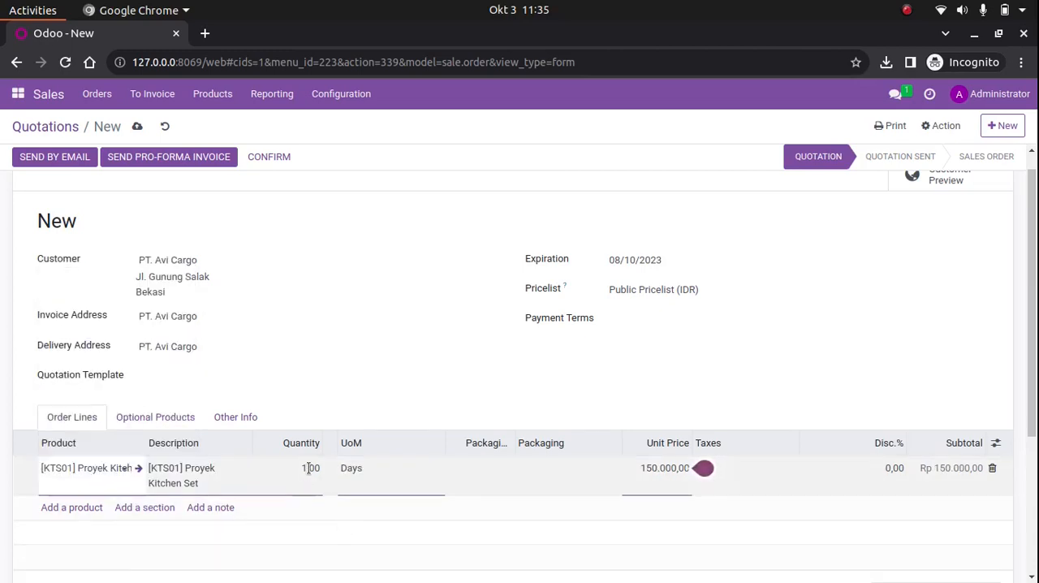
pyautogui.click(793, 371)
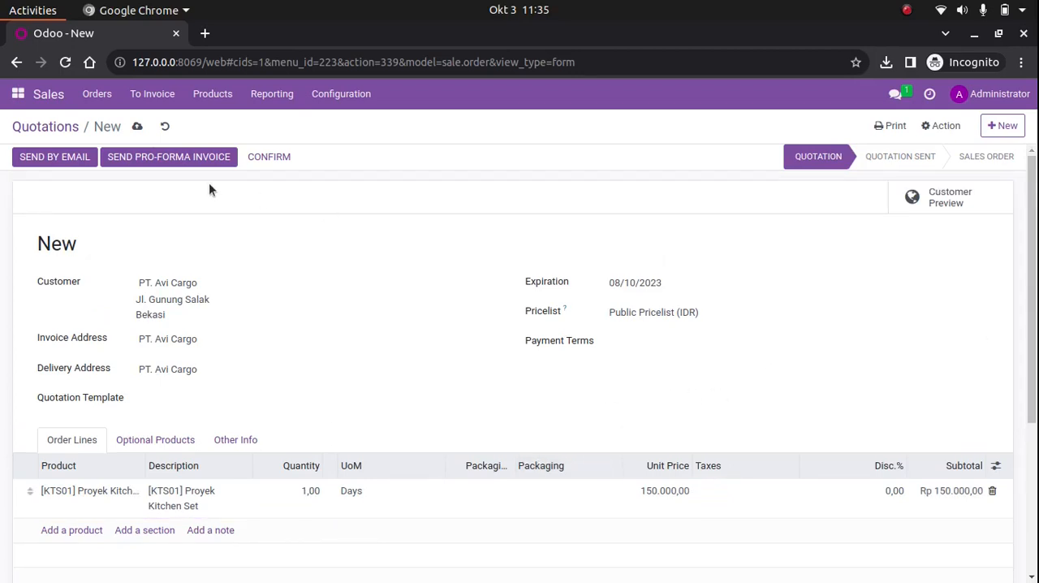
pyautogui.click(137, 126)
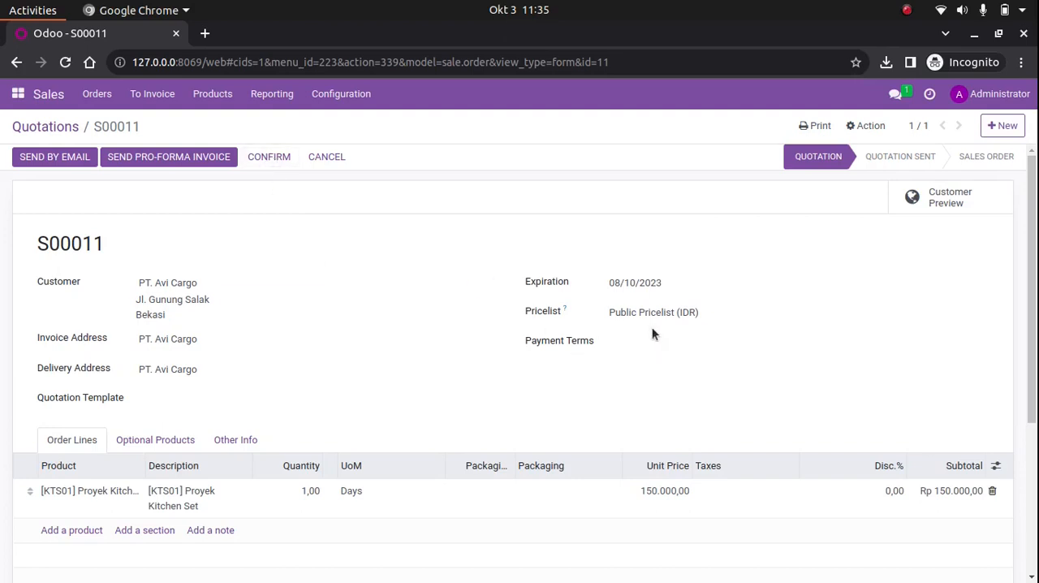
# Check whether the draft quotation's pricelist, expiration, customer, invoice address, delivery address and payment terms can be edited
pyautogui.click(692, 311)
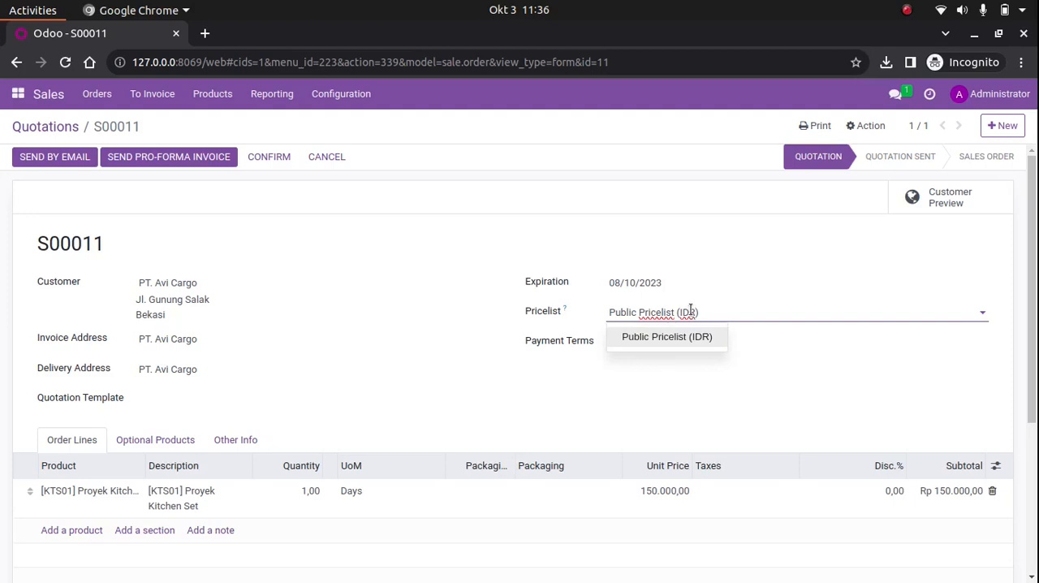
pyautogui.click(680, 286)
pyautogui.click(382, 316)
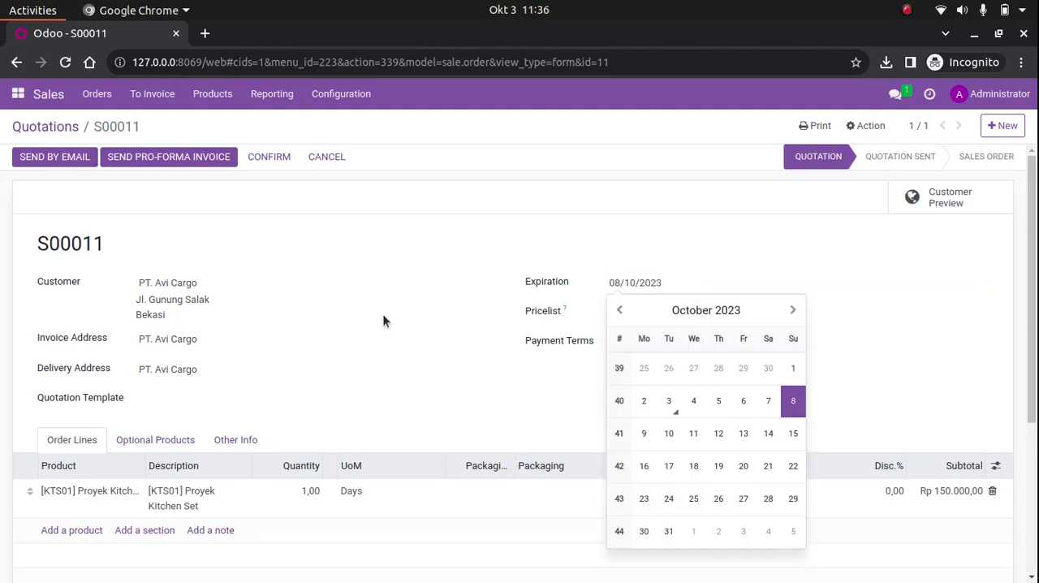
pyautogui.click(249, 283)
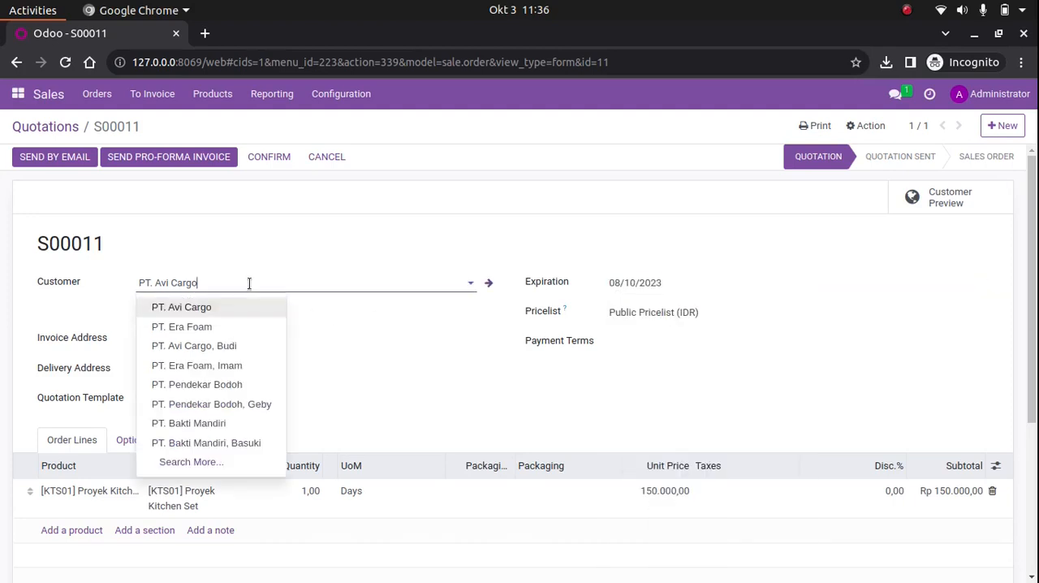
pyautogui.click(332, 238)
pyautogui.click(234, 333)
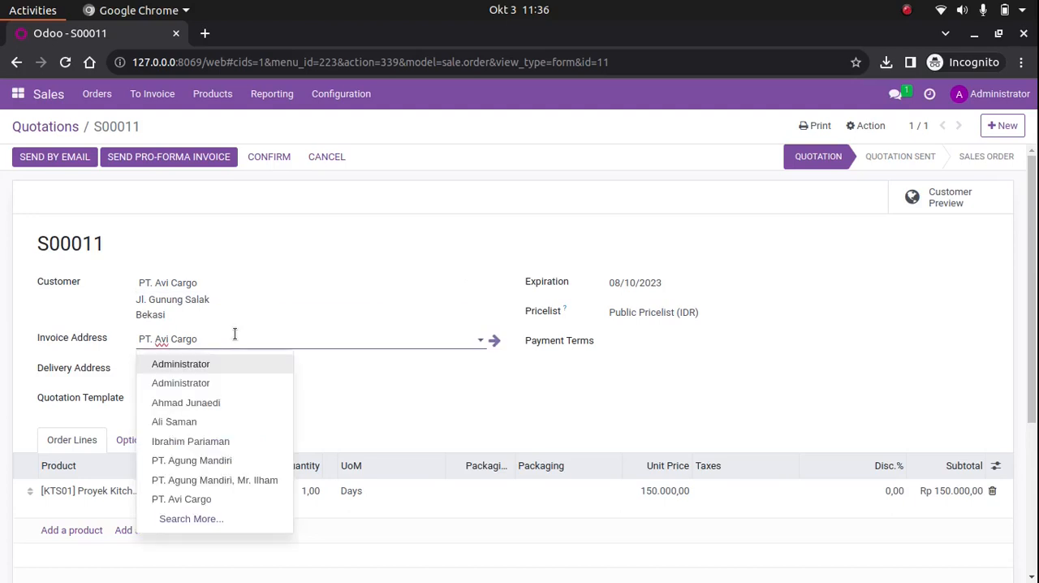
pyautogui.click(235, 333)
pyautogui.click(228, 372)
pyautogui.click(227, 374)
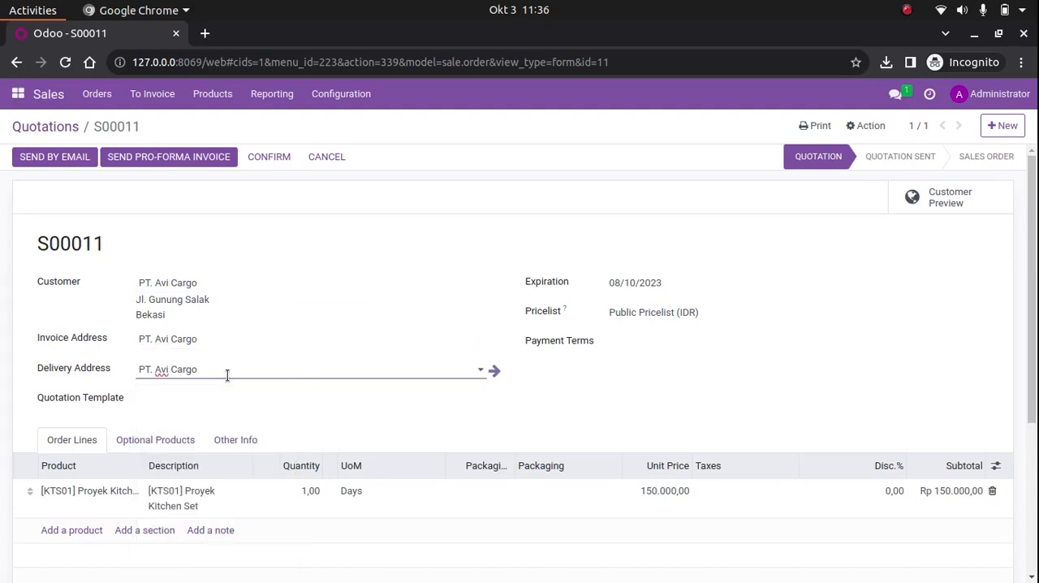
pyautogui.click(661, 338)
pyautogui.click(661, 338)
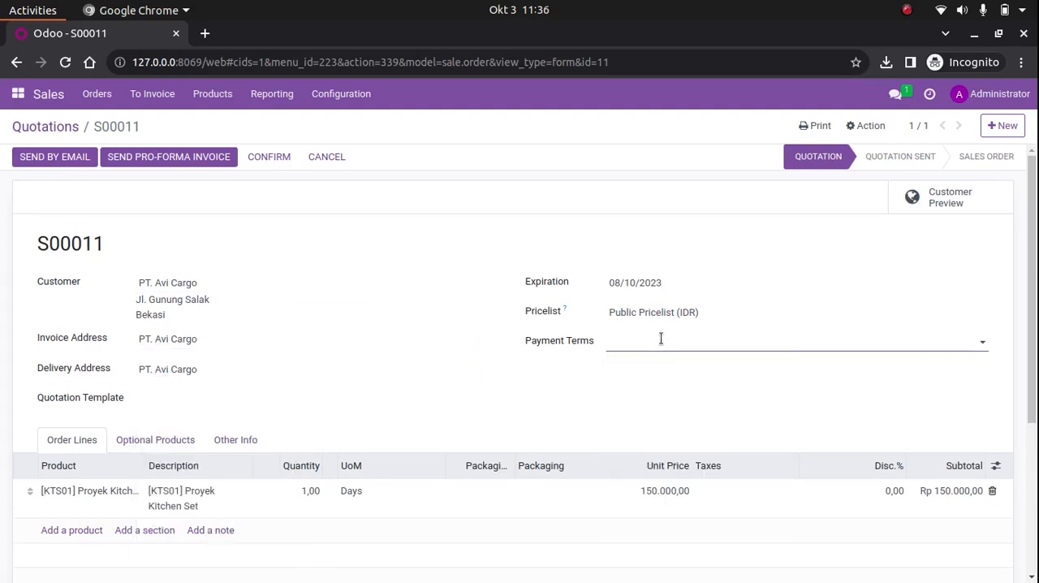
# Try adding an empty product line to the quotation's order lines, remove it and discard the changes
pyautogui.click(86, 499)
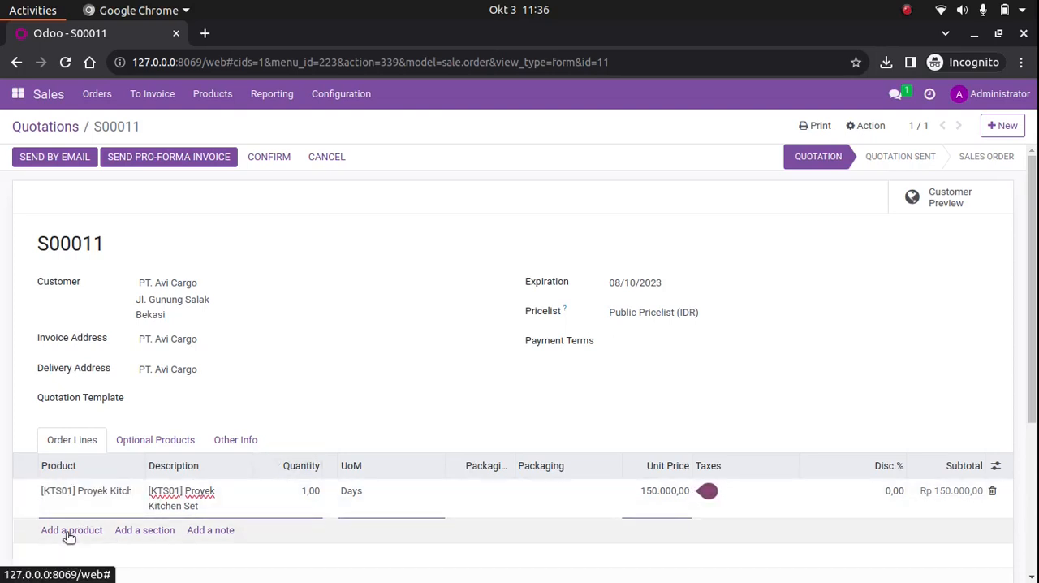
pyautogui.click(67, 531)
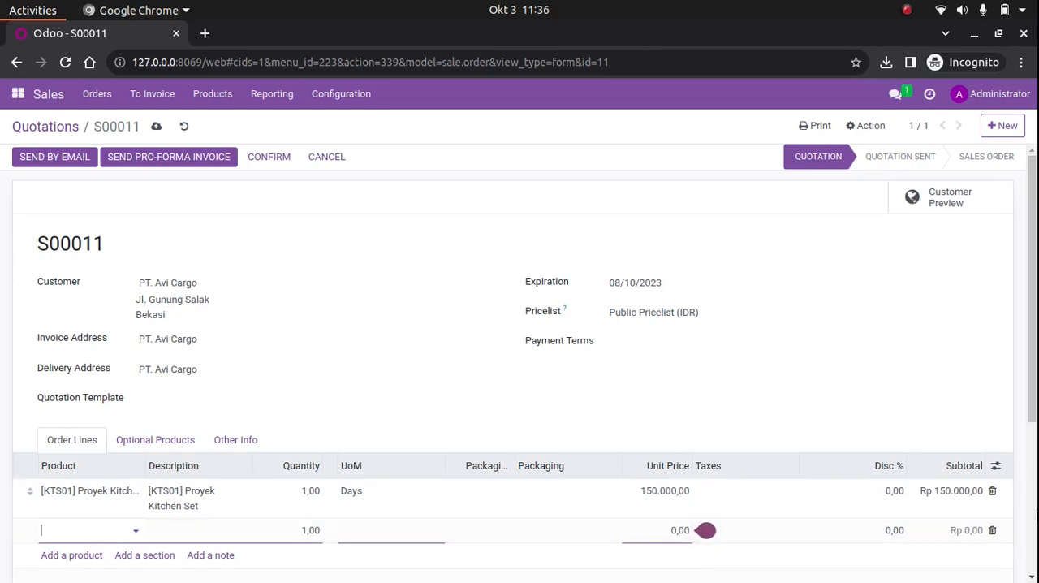
pyautogui.click(992, 530)
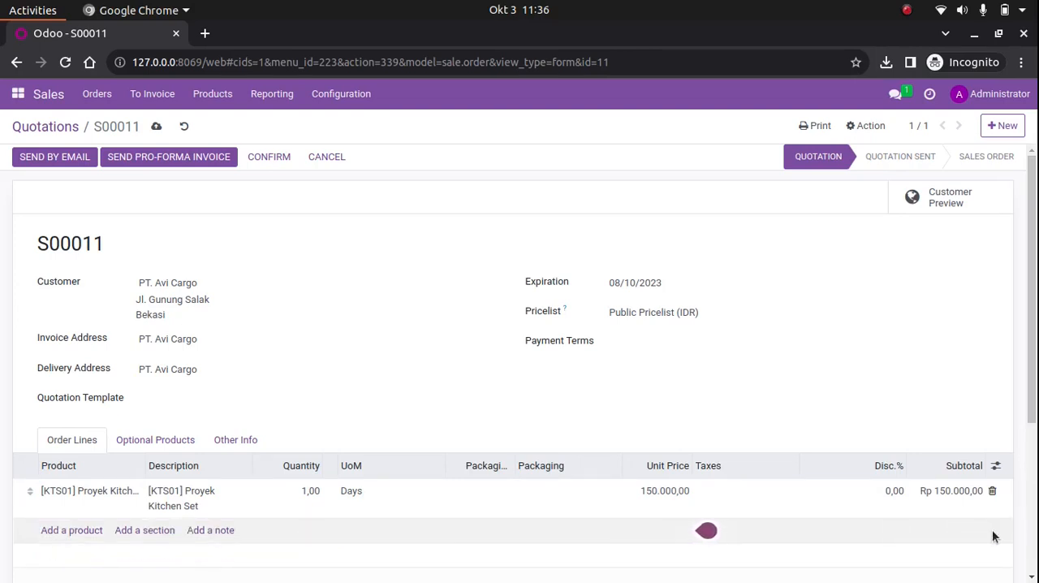
pyautogui.click(187, 130)
# Confirm the quotation and look over the resulting order's header fields and order lines
pyautogui.click(276, 158)
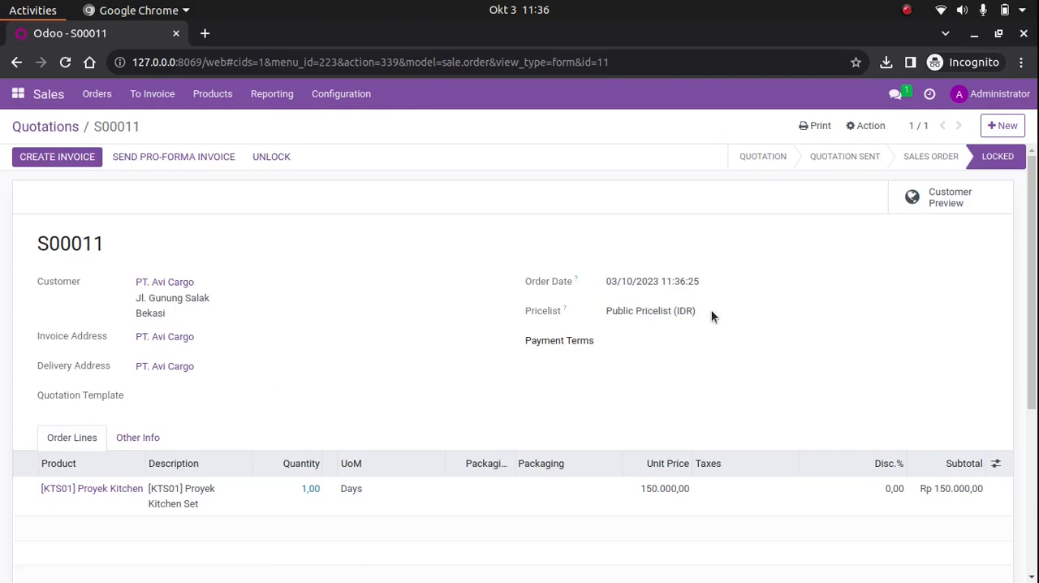
pyautogui.scroll(-3, 104, 504)
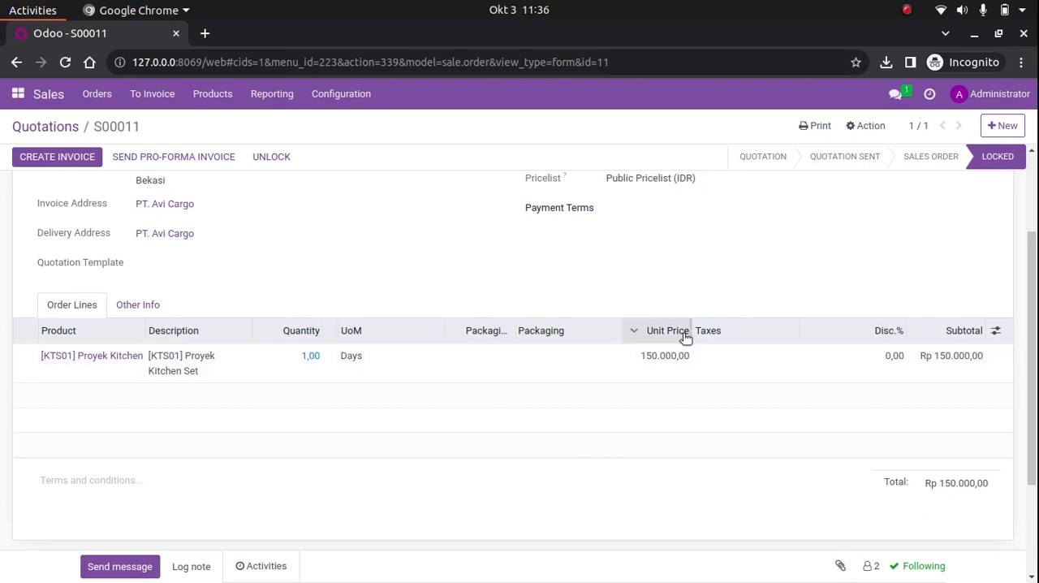
pyautogui.scroll(3, 686, 337)
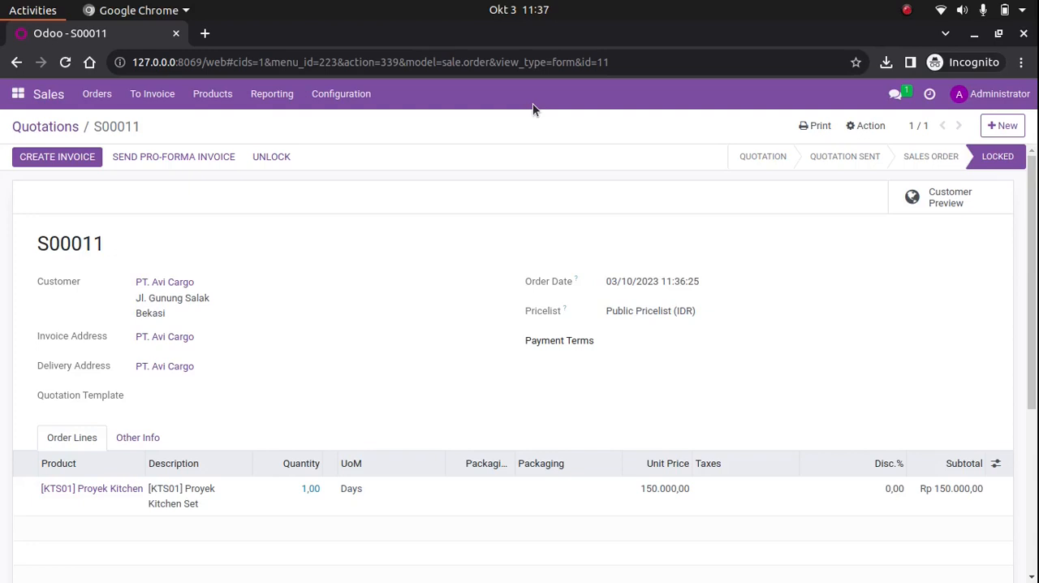
# Open the Sales settings and use the browser's page search to find "product packagings"
pyautogui.click(358, 103)
pyautogui.click(371, 130)
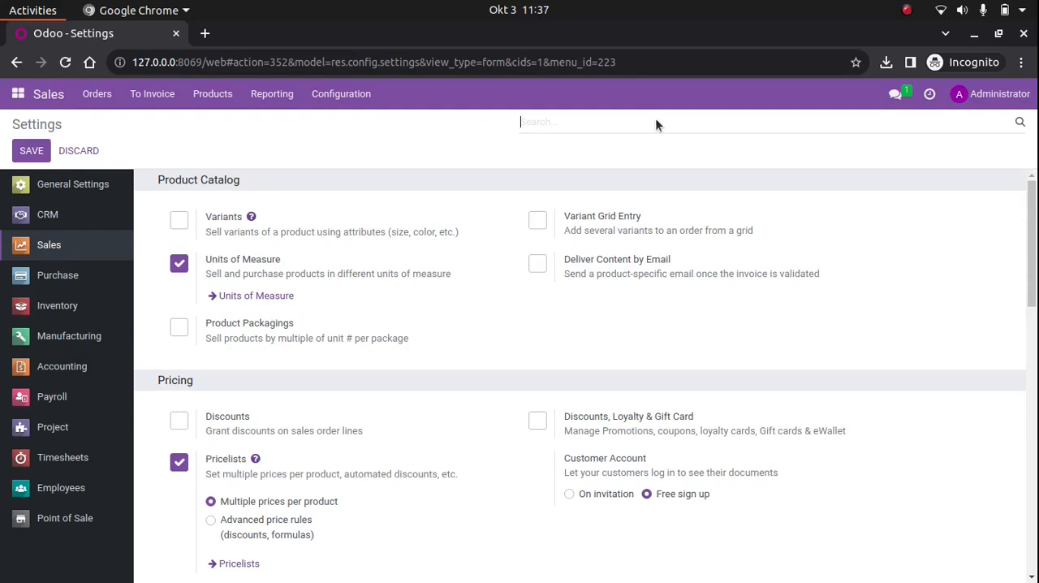
pyautogui.hotkey('ctrl', 'f')
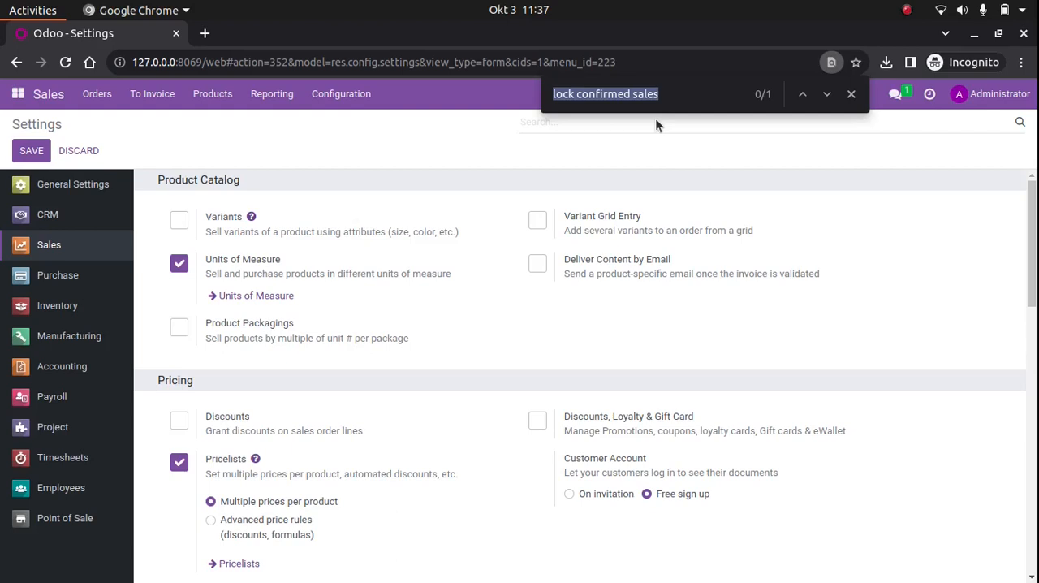
pyautogui.write('product')
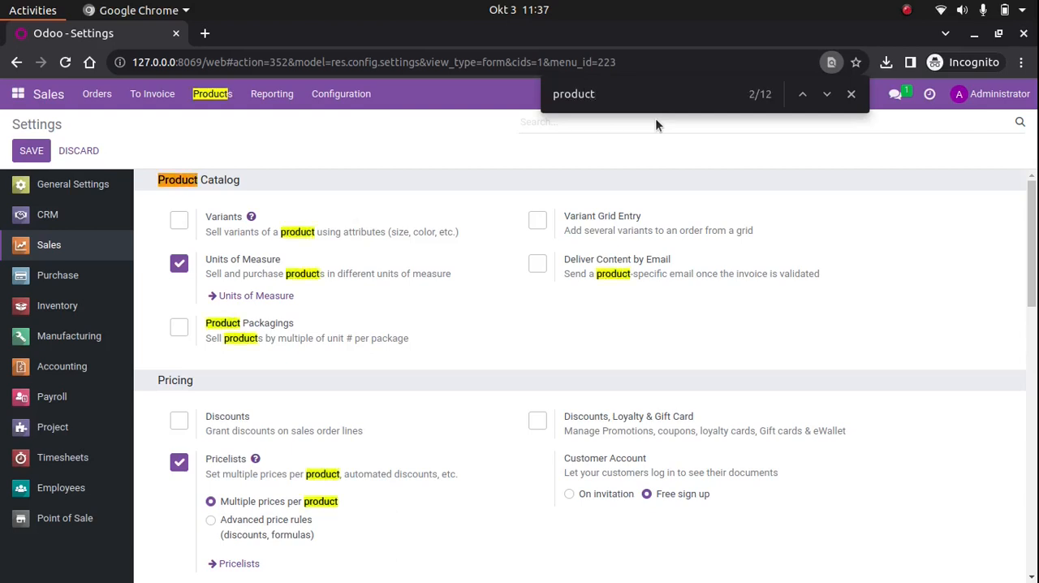
pyautogui.write(' packagings')
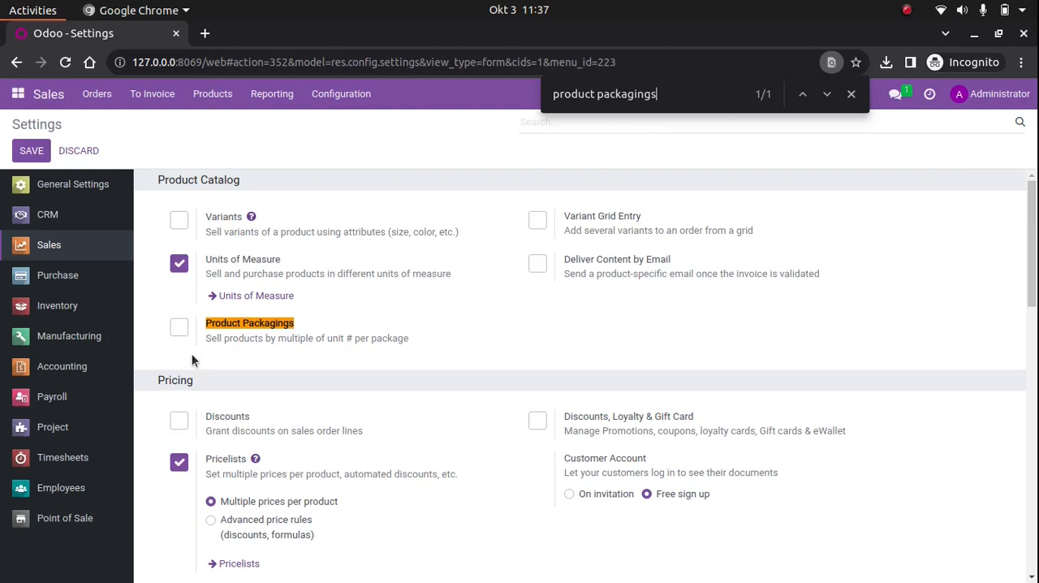
# Read the Product Packagings description under Product Catalog, enable the option and save the settings
pyautogui.moveTo(206, 325); pyautogui.dragTo(297, 335)
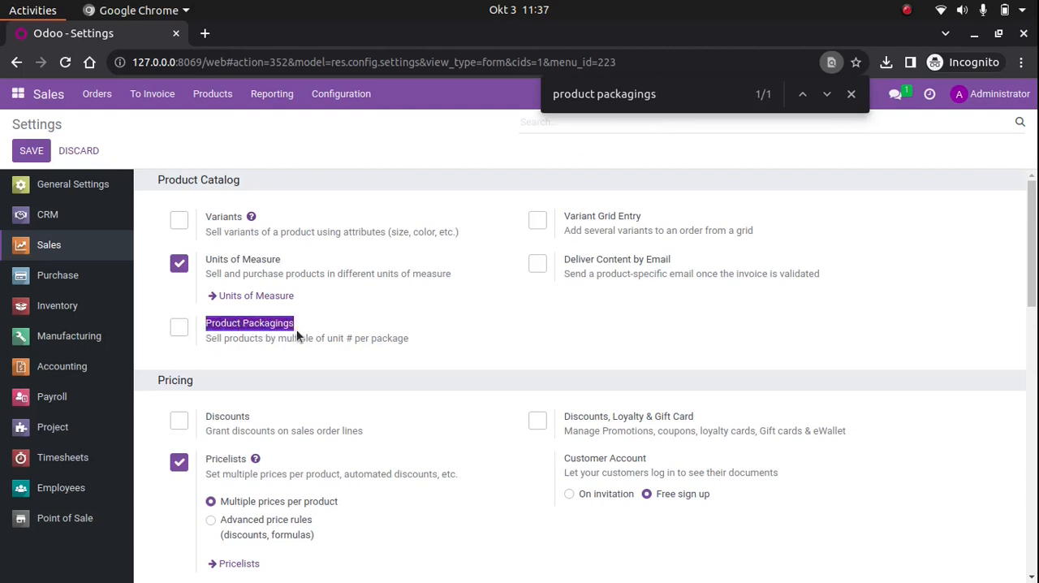
pyautogui.click(297, 336)
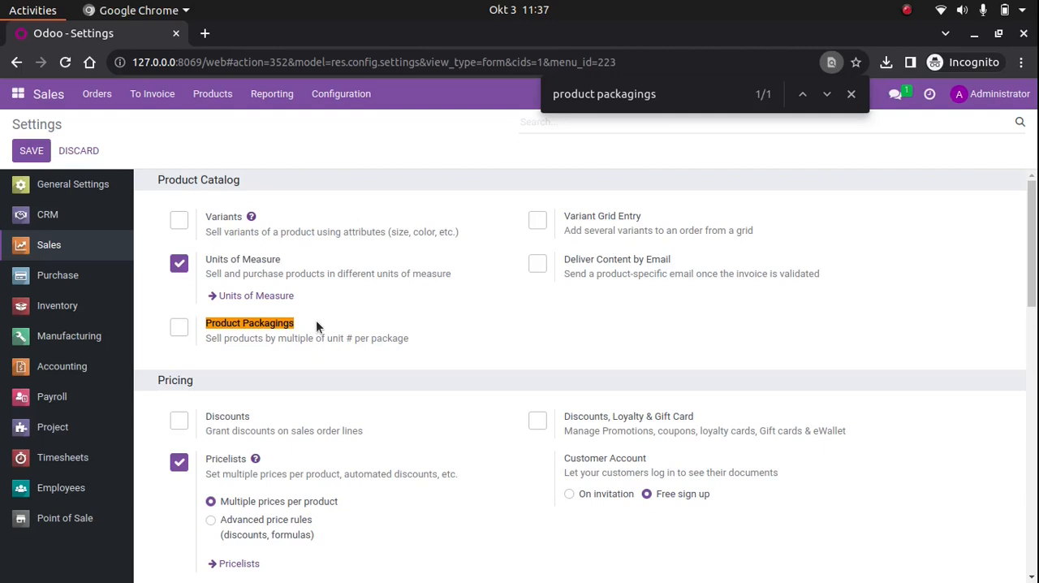
pyautogui.moveTo(206, 339); pyautogui.dragTo(218, 339)
pyautogui.click(217, 340)
pyautogui.moveTo(279, 341); pyautogui.dragTo(314, 343)
pyautogui.doubleClick(333, 337)
pyautogui.click(361, 337)
pyautogui.doubleClick(397, 342)
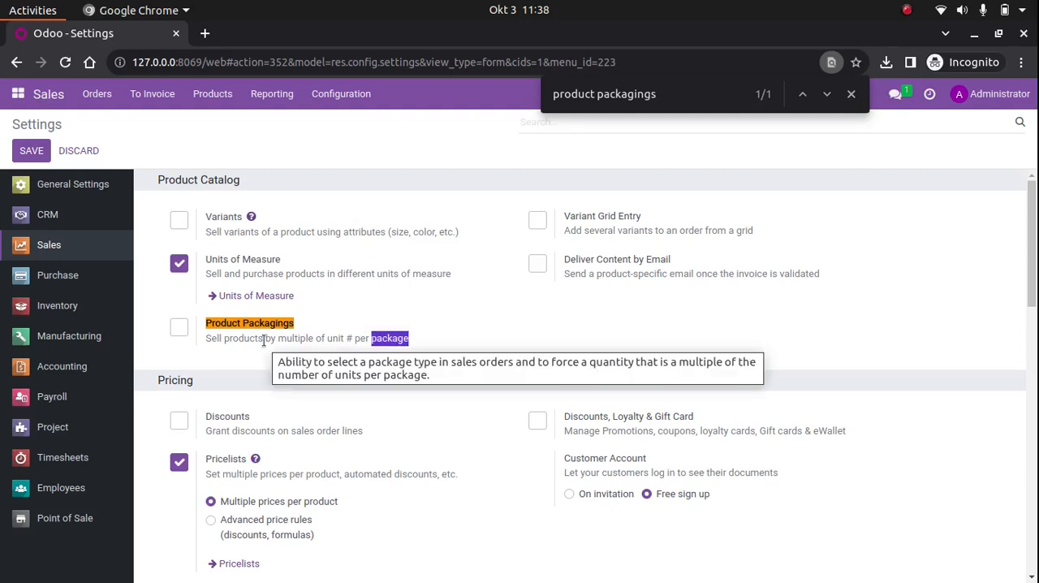
pyautogui.click(179, 328)
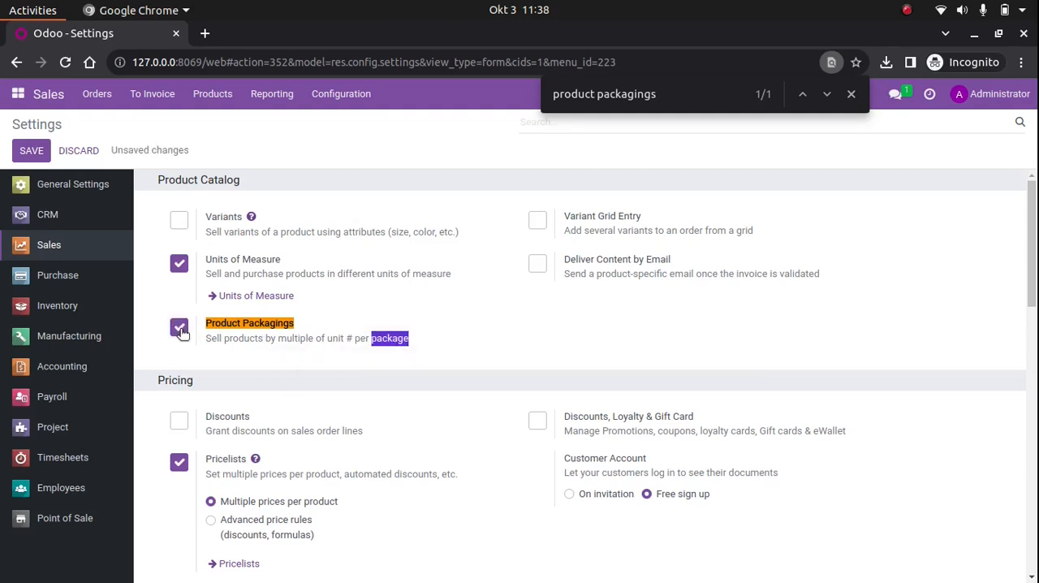
pyautogui.click(33, 156)
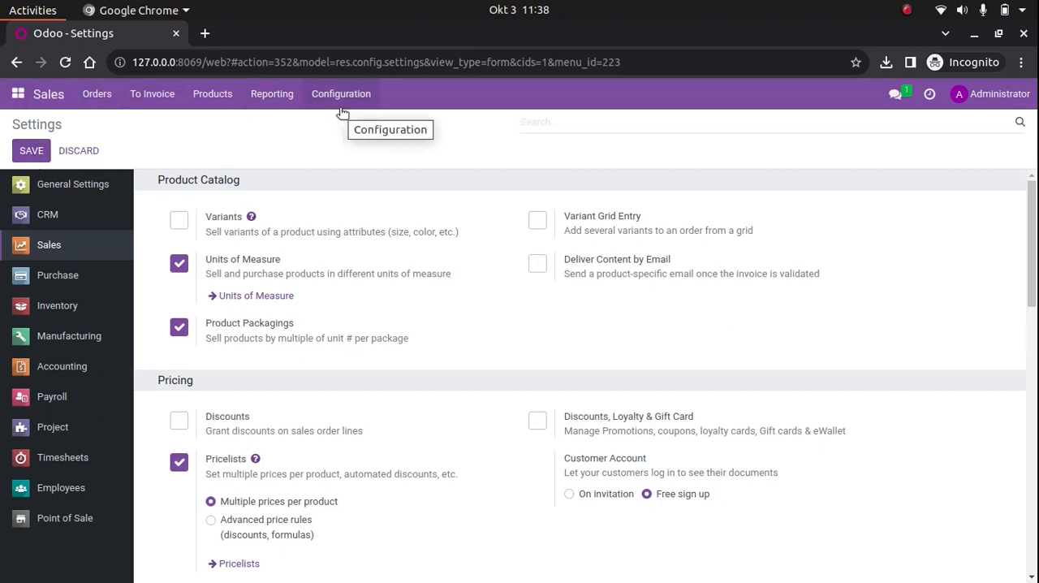
# Open the Sales product list and go to the Table Leg product
pyautogui.click(212, 95)
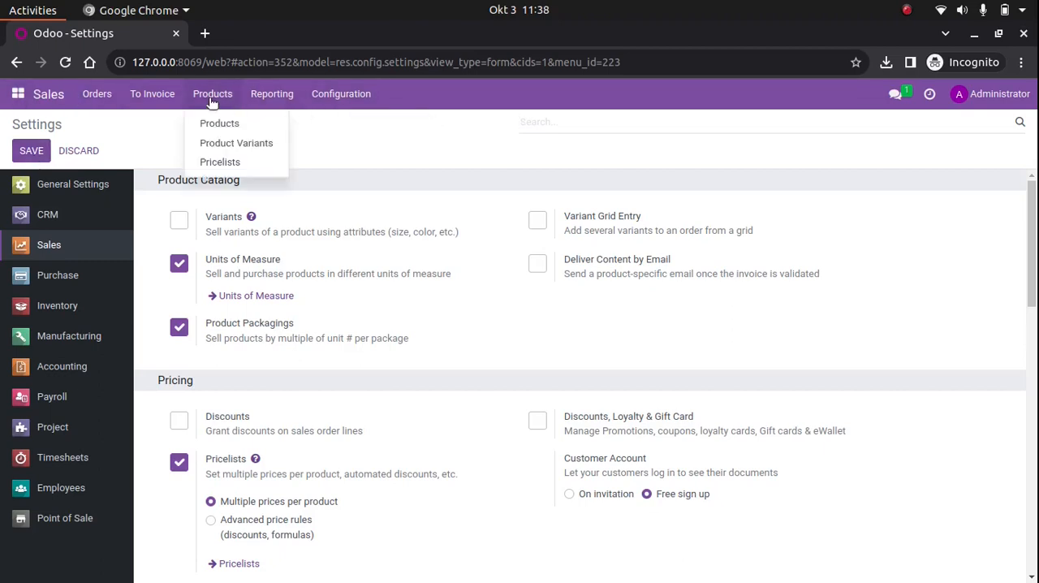
pyautogui.click(219, 126)
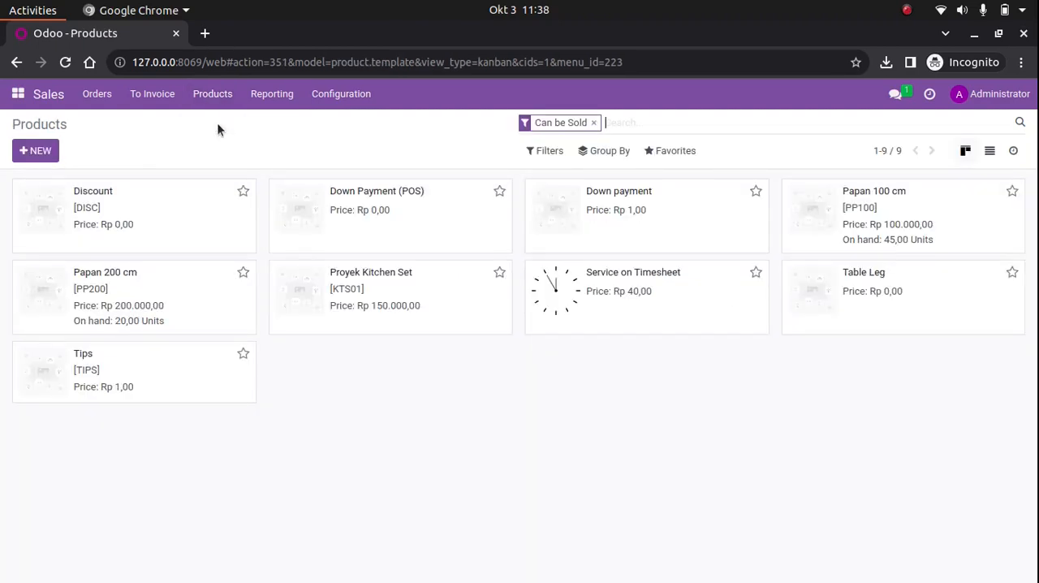
pyautogui.click(341, 101)
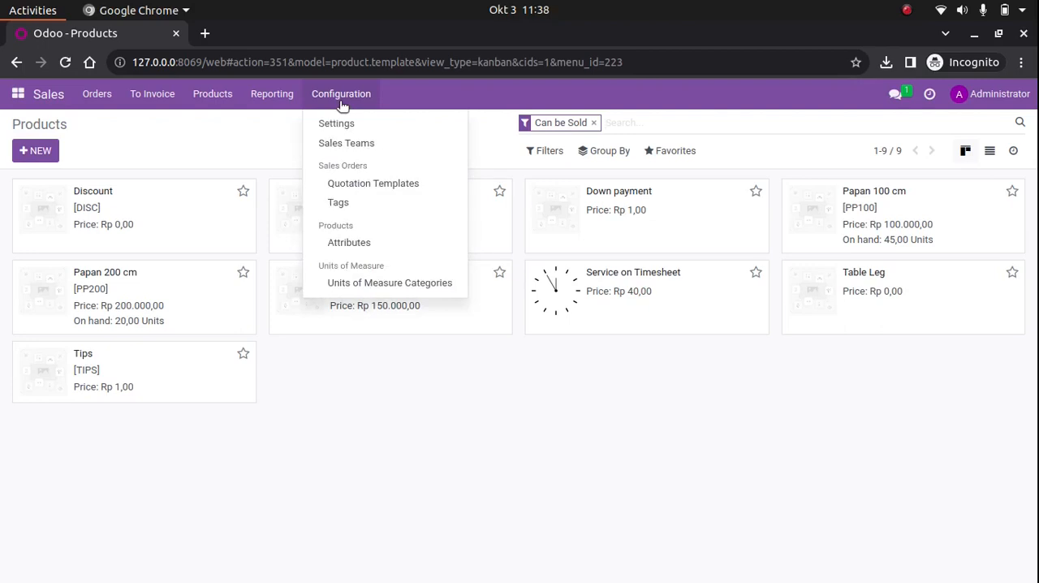
pyautogui.moveTo(210, 101)
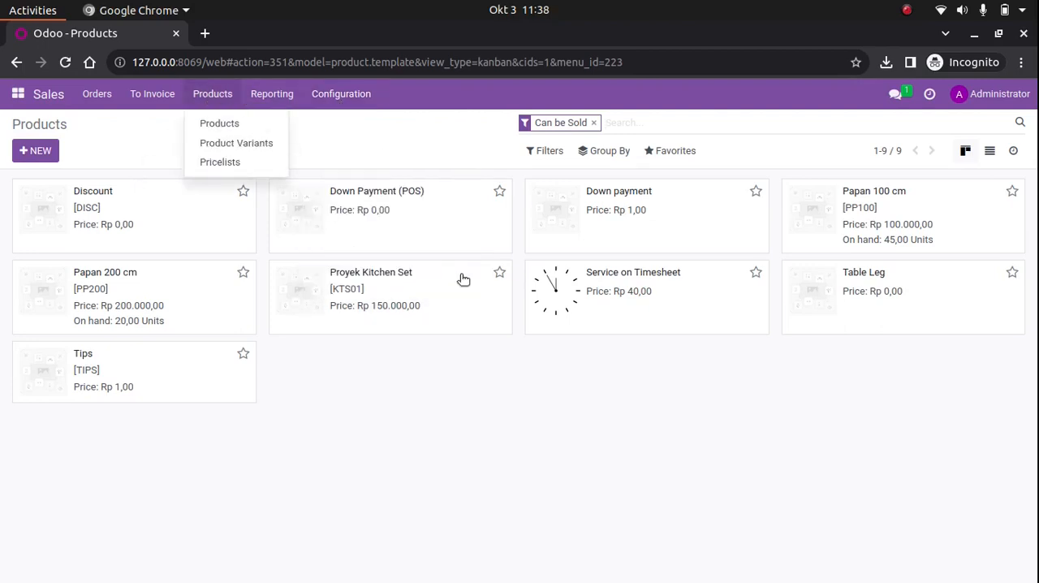
pyautogui.click(647, 455)
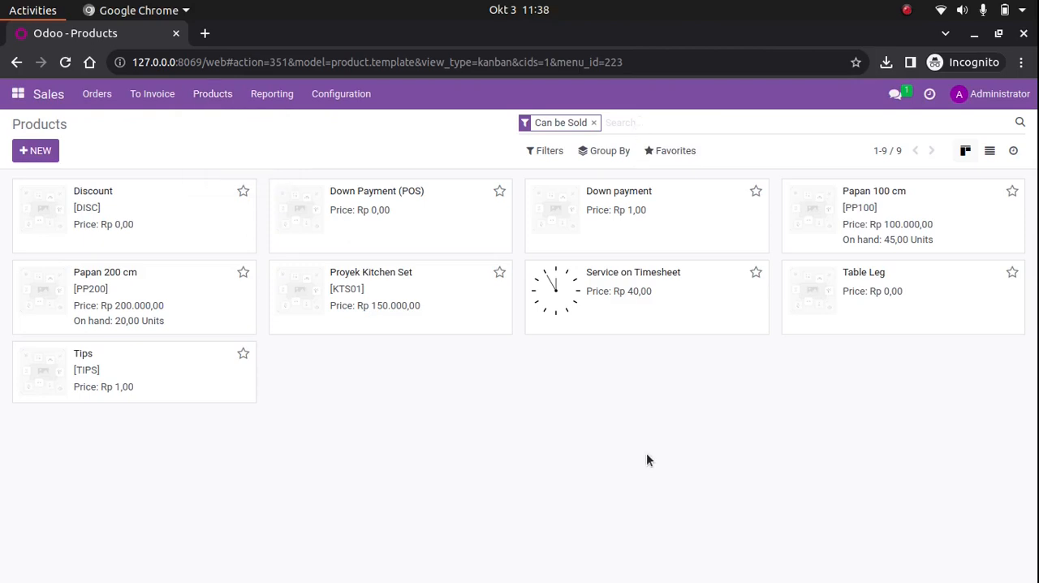
pyautogui.click(883, 305)
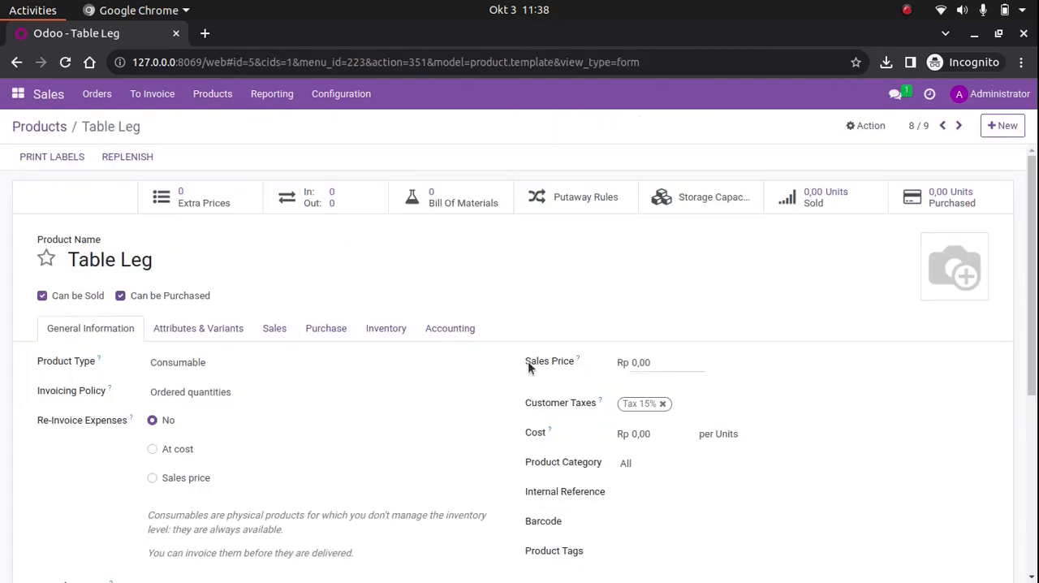
# Examine the Packaging section in the Table Leg product's inventory details
pyautogui.scroll(-2, 528, 366)
pyautogui.scroll(1, 527, 366)
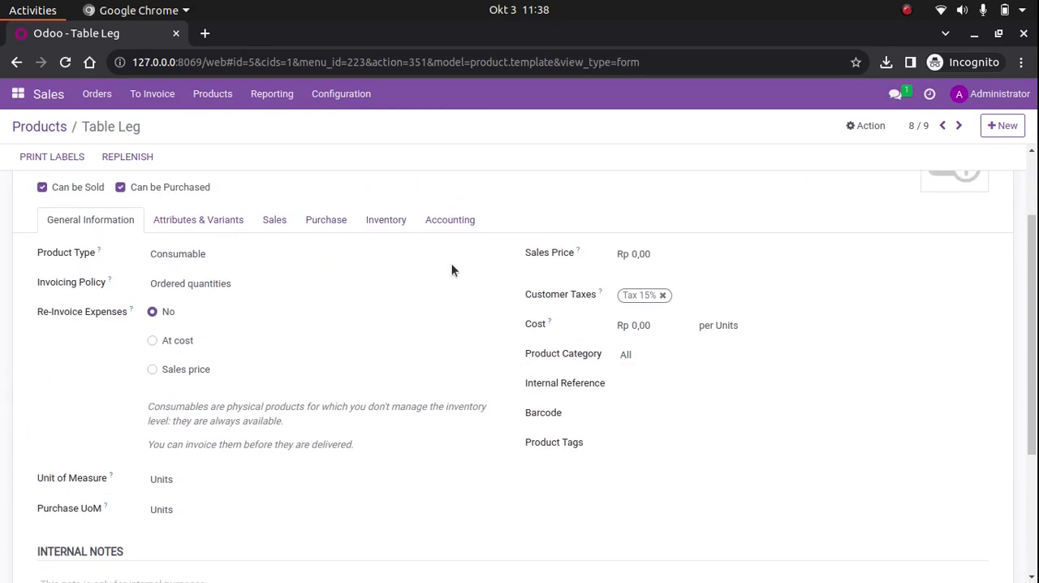
pyautogui.click(384, 221)
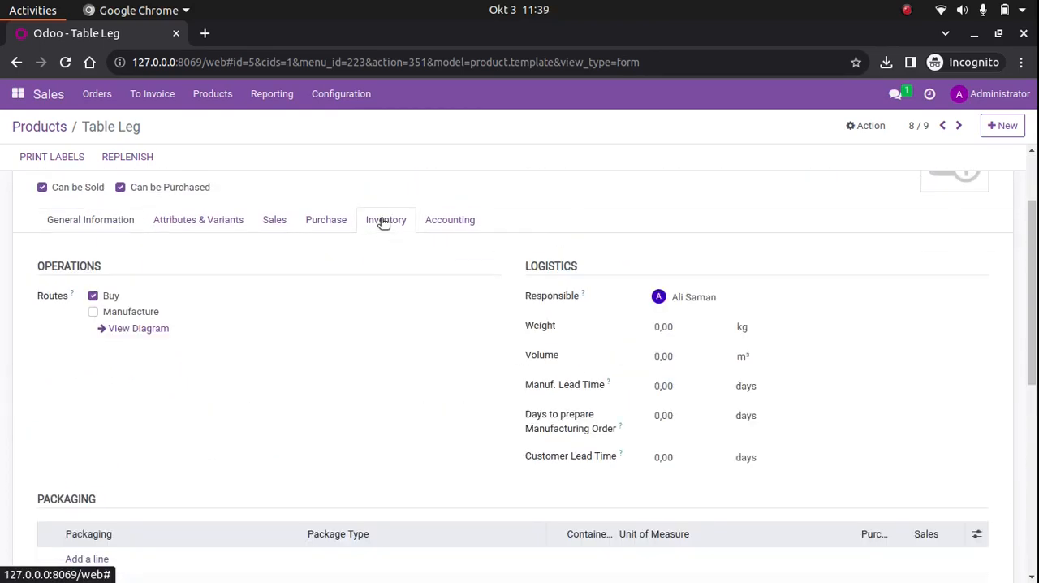
pyautogui.scroll(-3, 346, 369)
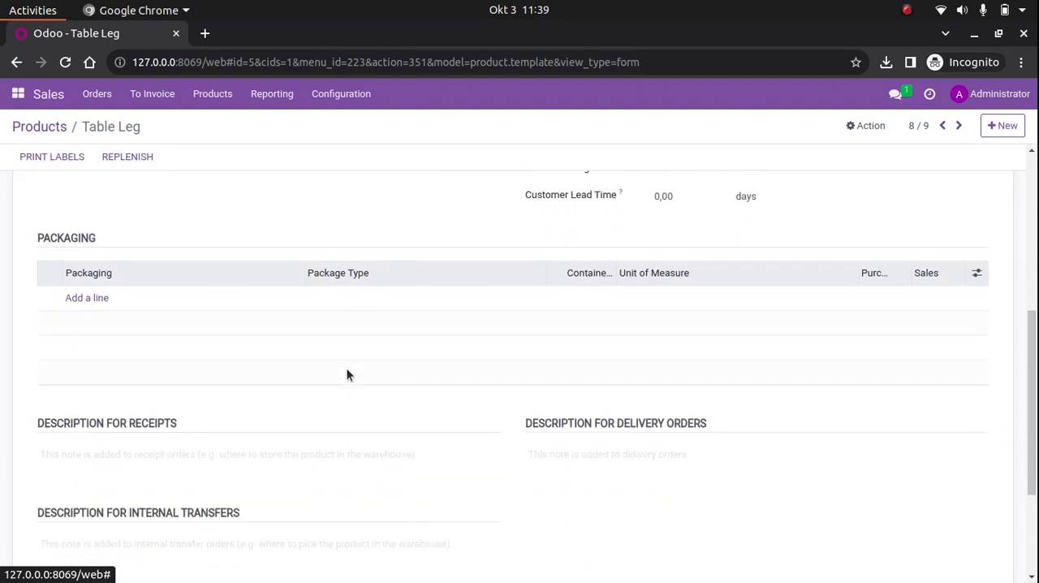
pyautogui.scroll(-1, 347, 367)
pyautogui.scroll(1, 347, 368)
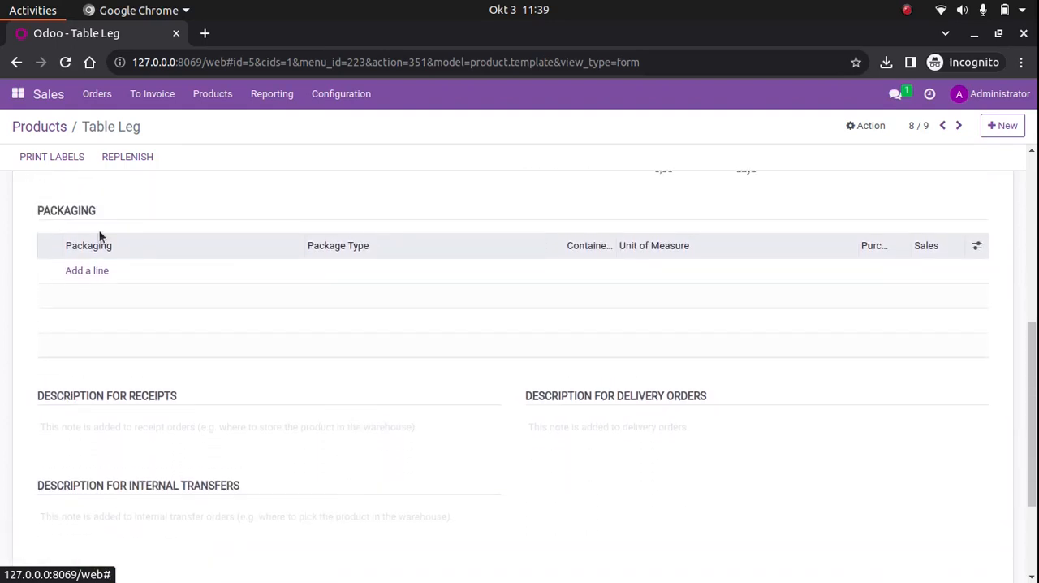
pyautogui.moveTo(38, 210); pyautogui.dragTo(101, 208)
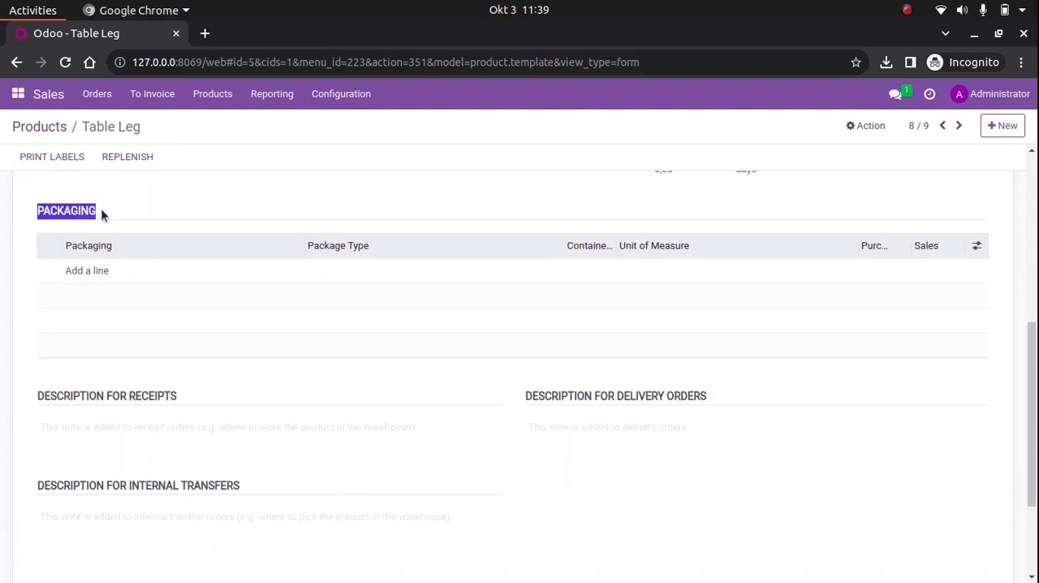
pyautogui.click(101, 208)
pyautogui.scroll(3, 101, 208)
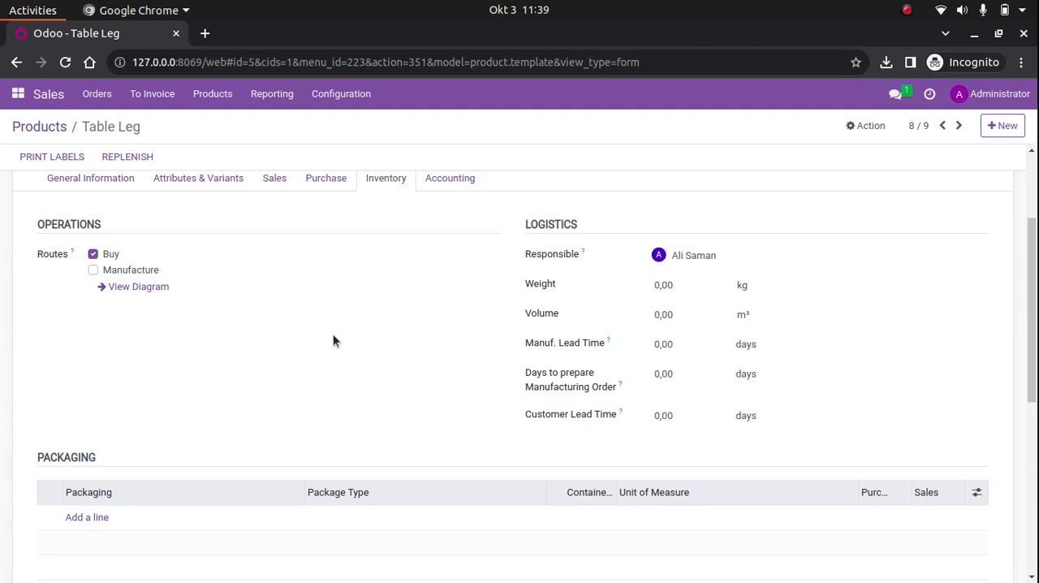
# Add a packaging line named "10 pcs in 1 box" to the Table Leg product
pyautogui.scroll(-3, 333, 340)
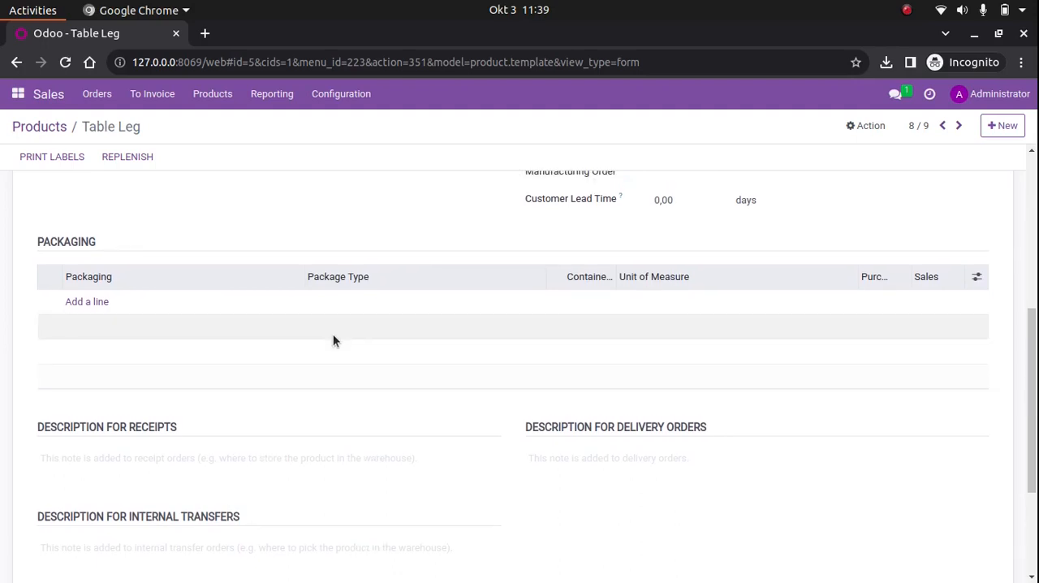
pyautogui.click(93, 302)
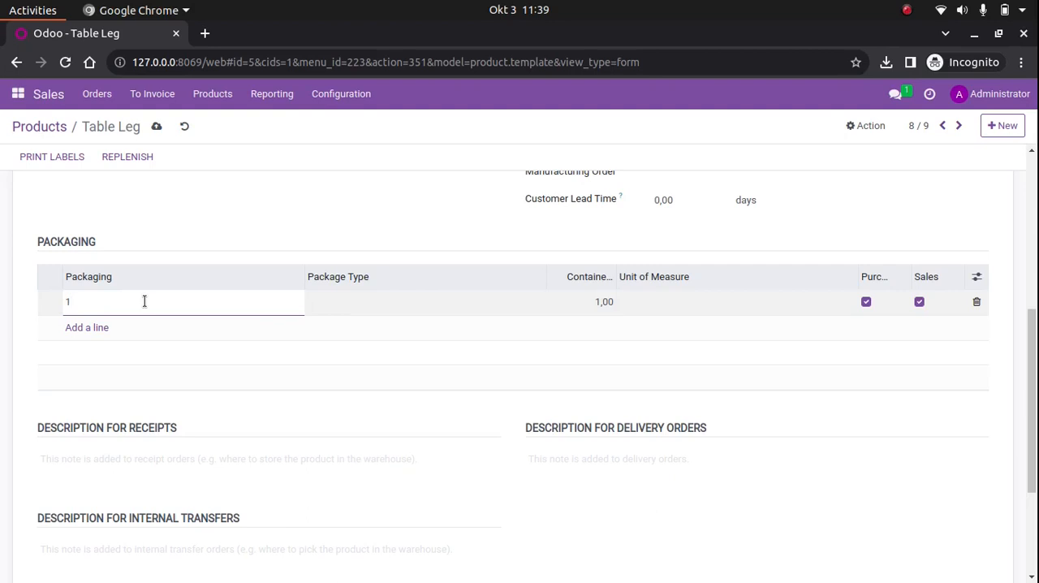
pyautogui.write('0 pcs in 1 box')
# Create the package type "Table Leg Box (10pcs)" and assign it to the new packaging line
pyautogui.click(365, 302)
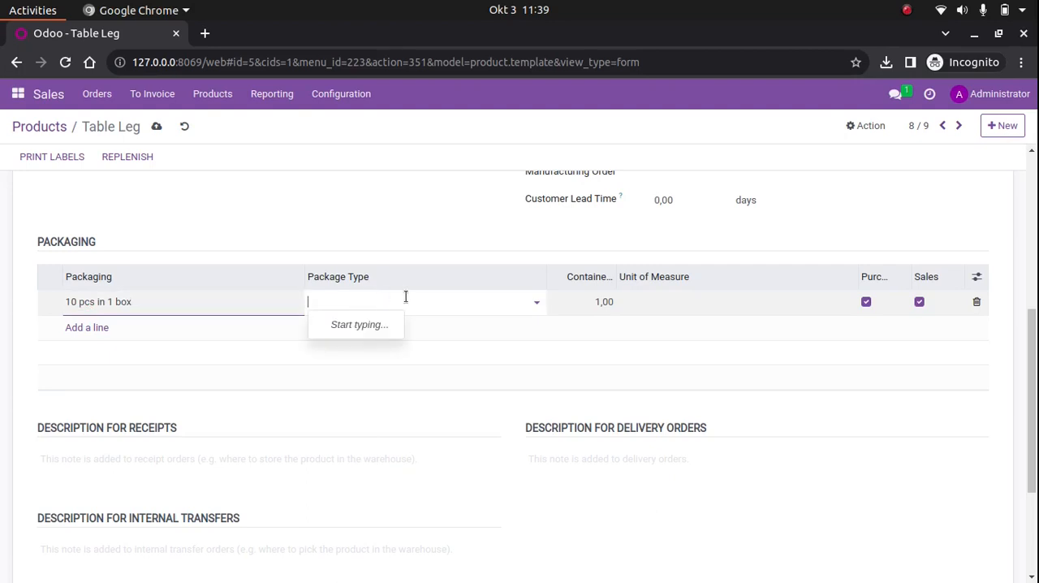
pyautogui.write('Table Leg Box')
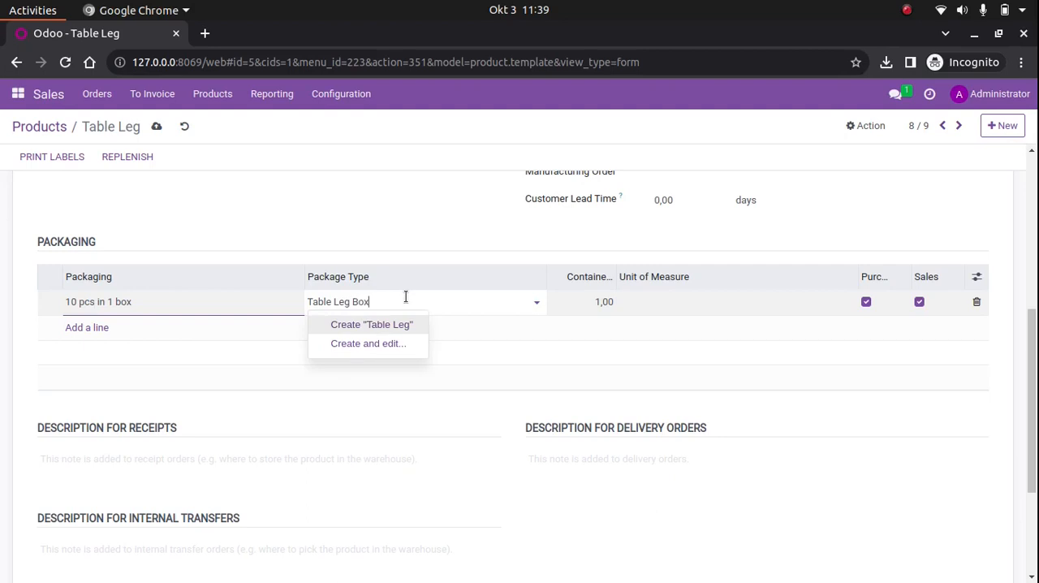
pyautogui.write(' (10pcs)')
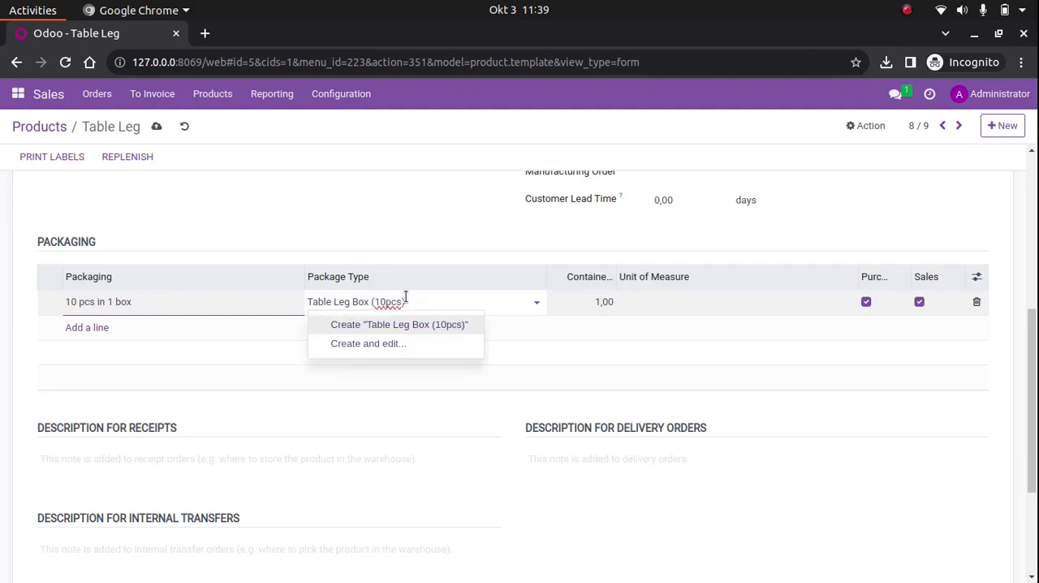
pyautogui.click(435, 325)
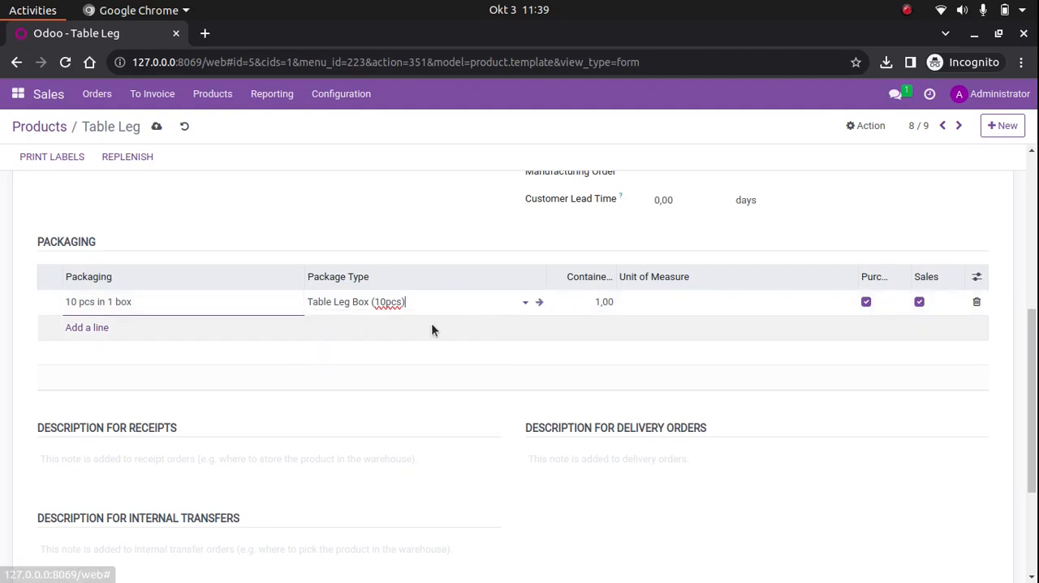
# Widen the Contained Quantity column and set the packaging line's contained quantity to 10
pyautogui.click(597, 302)
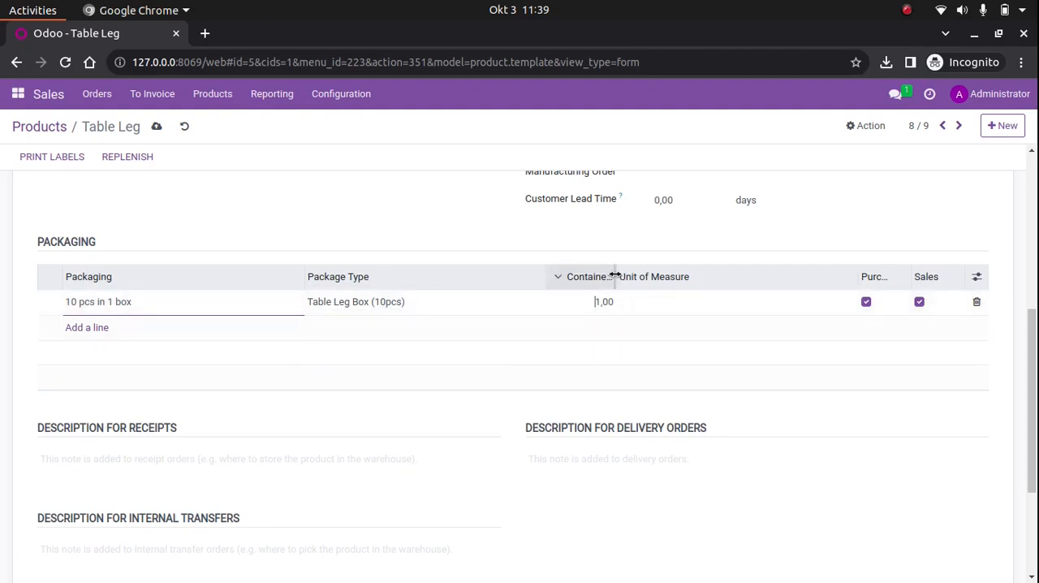
pyautogui.moveTo(616, 273); pyautogui.dragTo(685, 277)
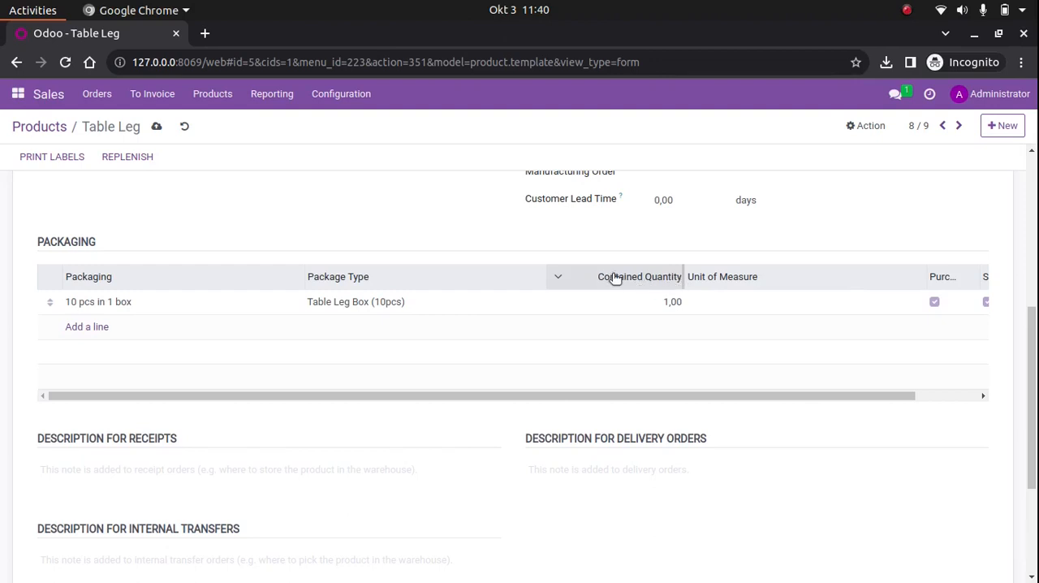
pyautogui.click(677, 303)
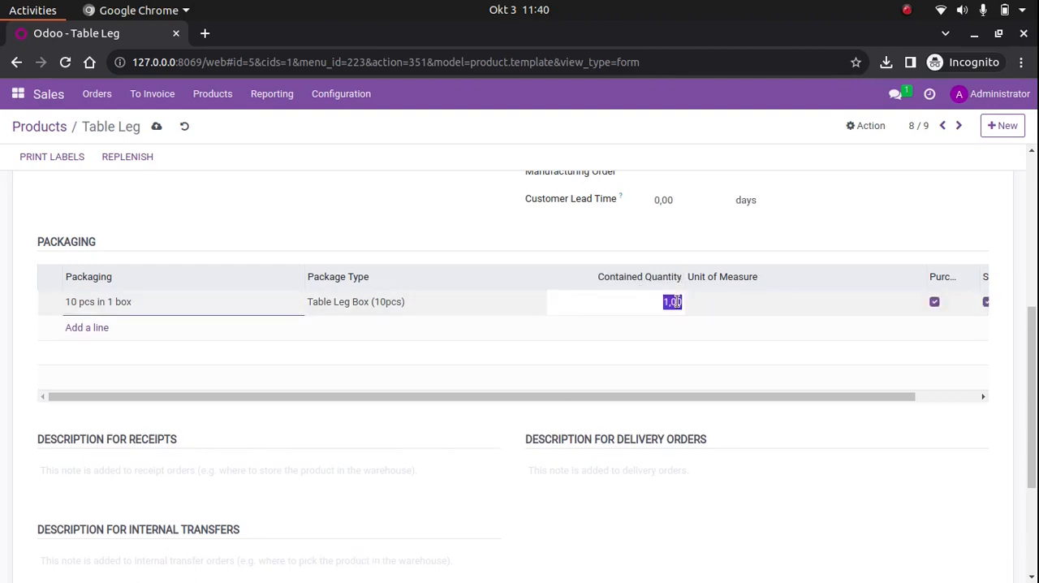
pyautogui.press('BackSpace')
pyautogui.write('10')
pyautogui.click(699, 376)
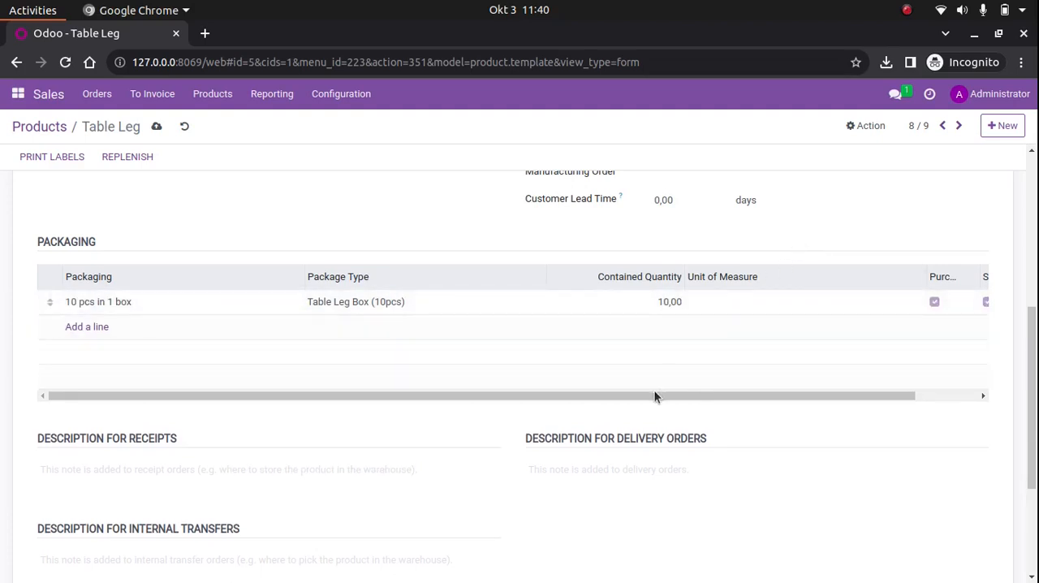
# Narrow the Unit of Measure column and widen the Purchase column in the packaging table, and save the product
pyautogui.moveTo(652, 396); pyautogui.dragTo(761, 422)
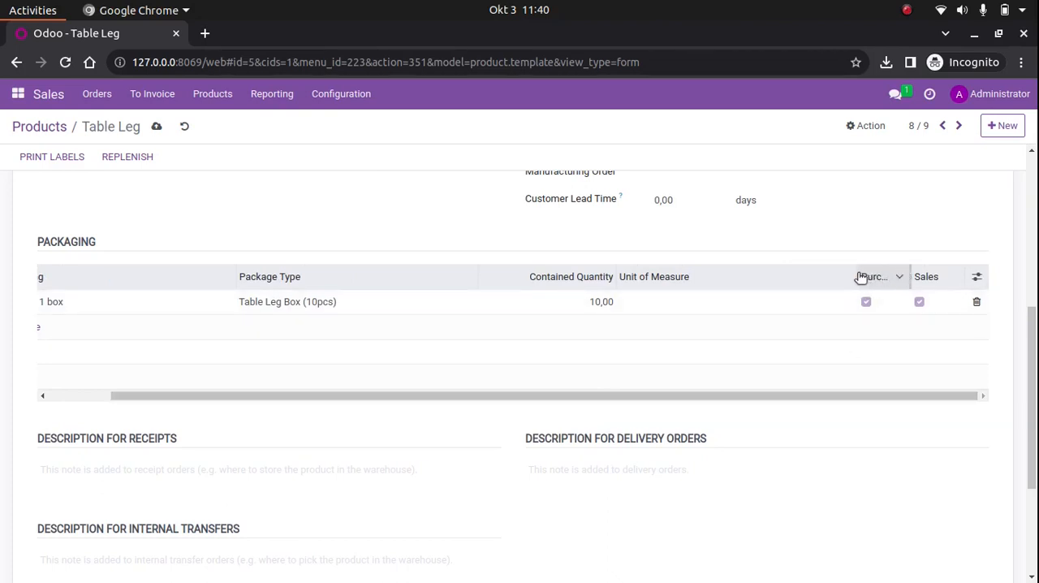
pyautogui.moveTo(856, 275); pyautogui.dragTo(742, 295)
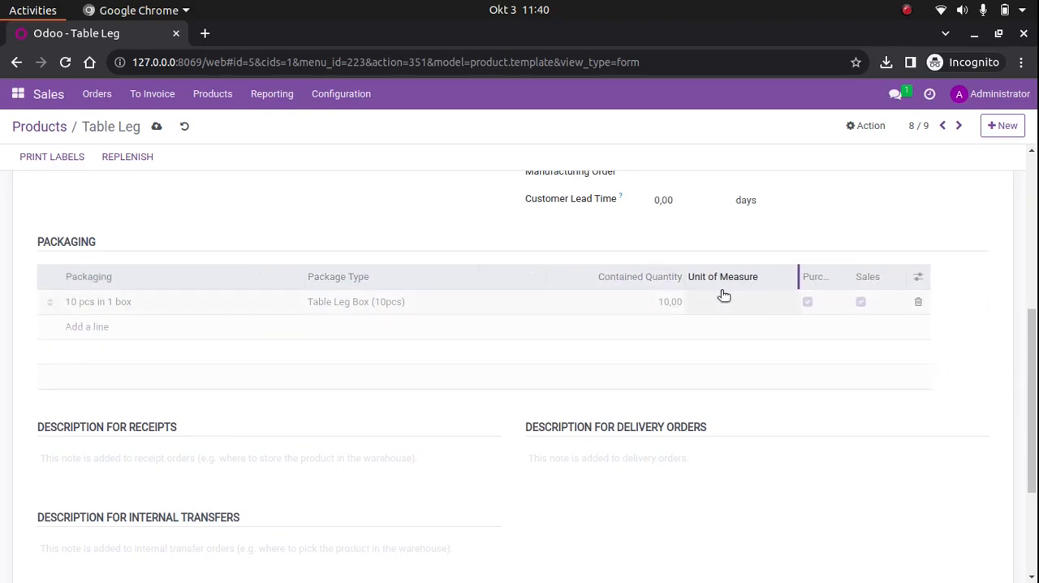
pyautogui.moveTo(833, 276); pyautogui.dragTo(898, 277)
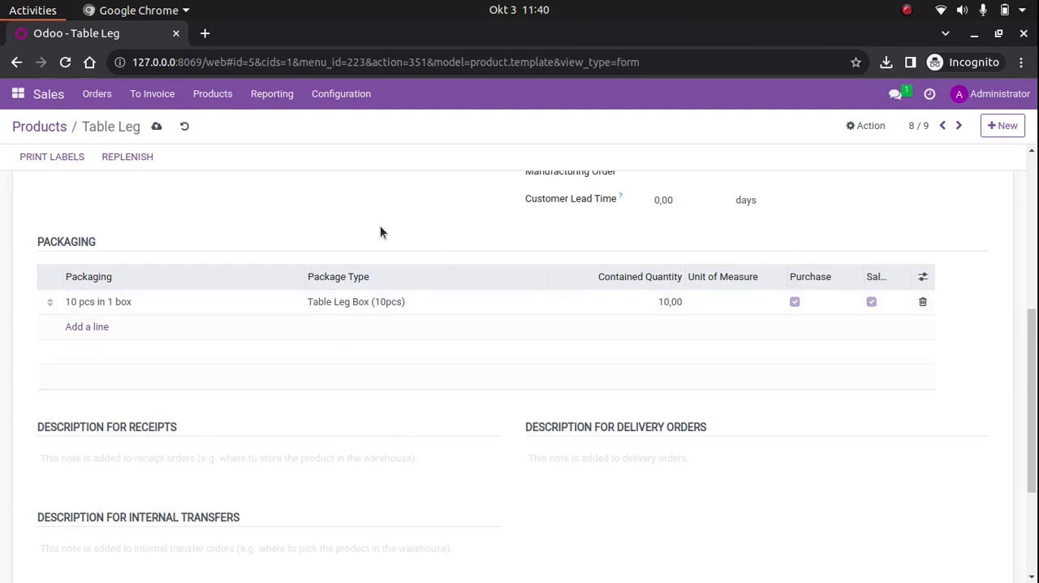
pyautogui.scroll(5, 250, 213)
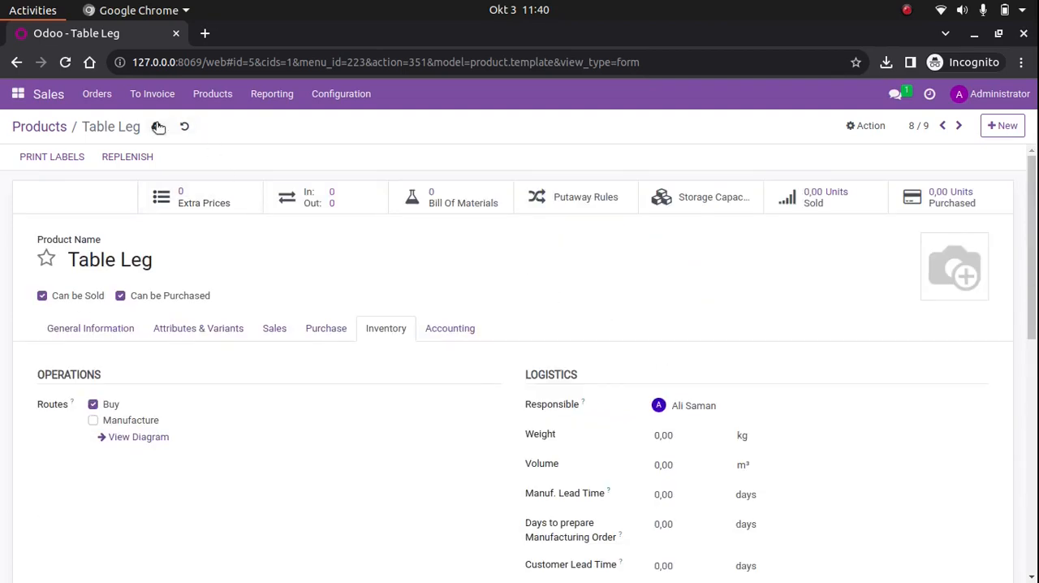
pyautogui.click(158, 128)
# Create a new quotation with PT. Era Foam as the customer
pyautogui.click(97, 95)
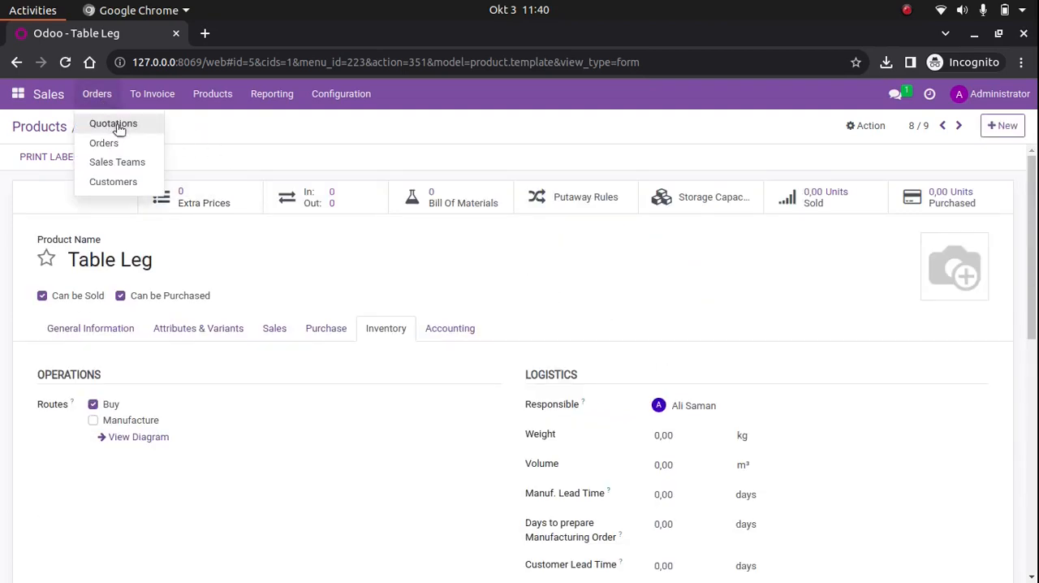
pyautogui.click(117, 127)
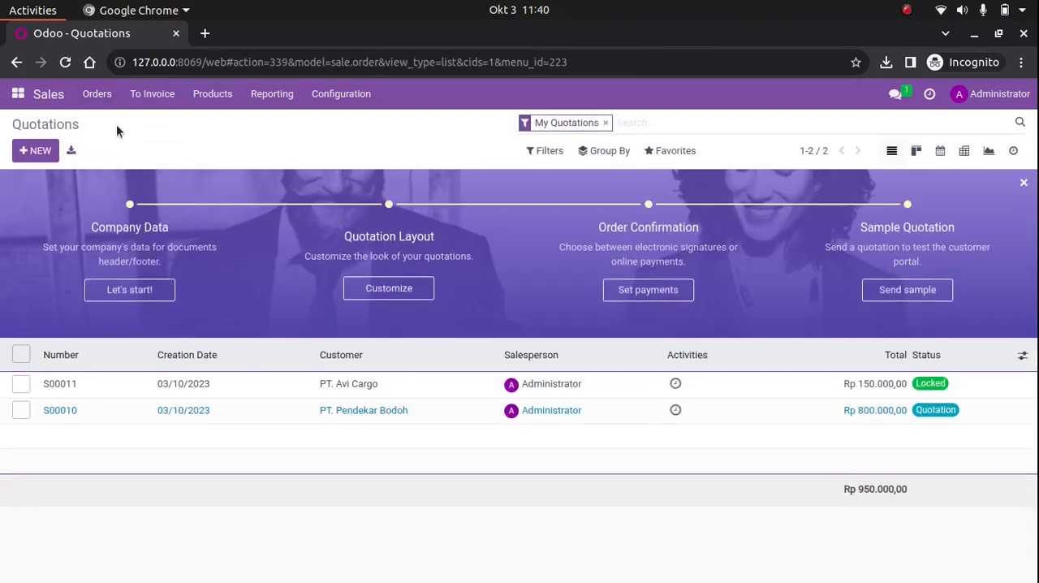
pyautogui.click(36, 150)
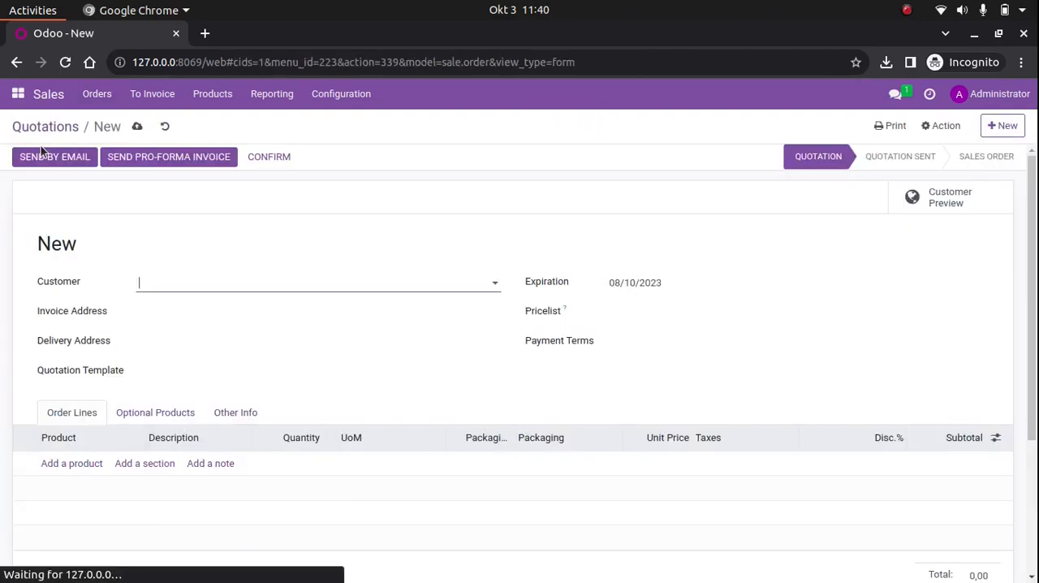
pyautogui.click(188, 287)
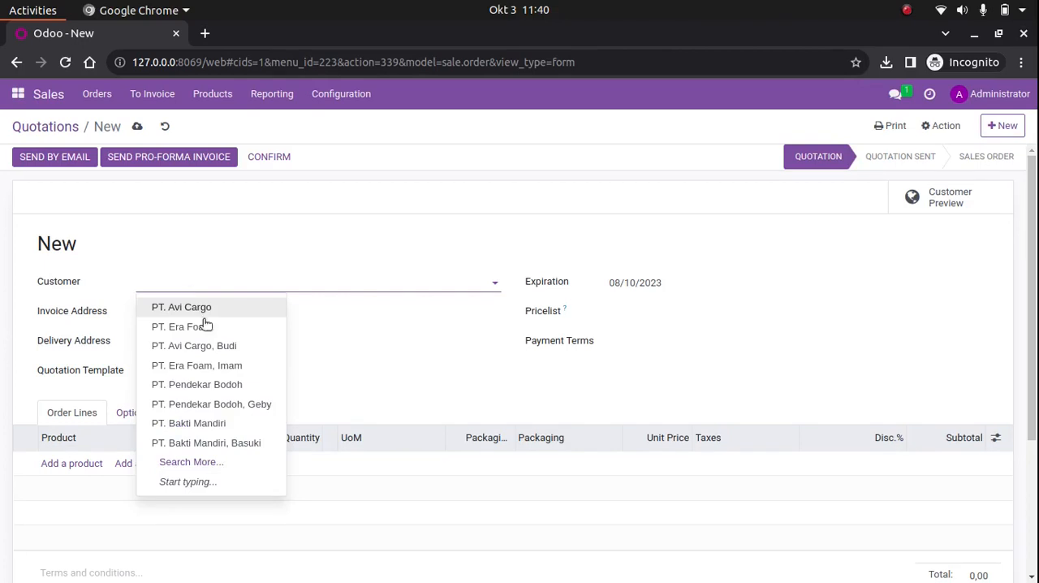
pyautogui.click(232, 333)
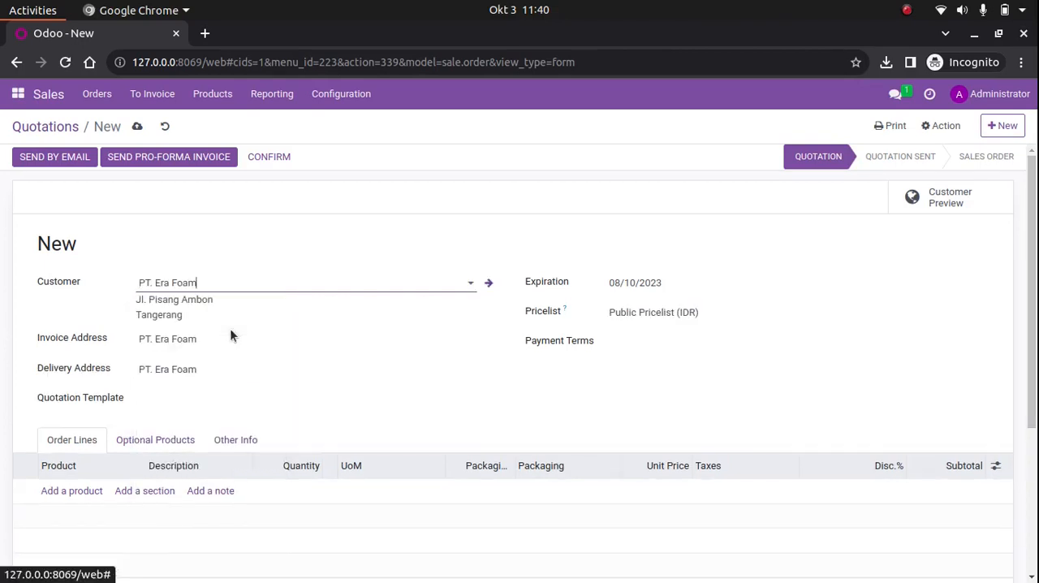
# Add the Table Leg product as an order line on the quotation
pyautogui.scroll(-2, 637, 399)
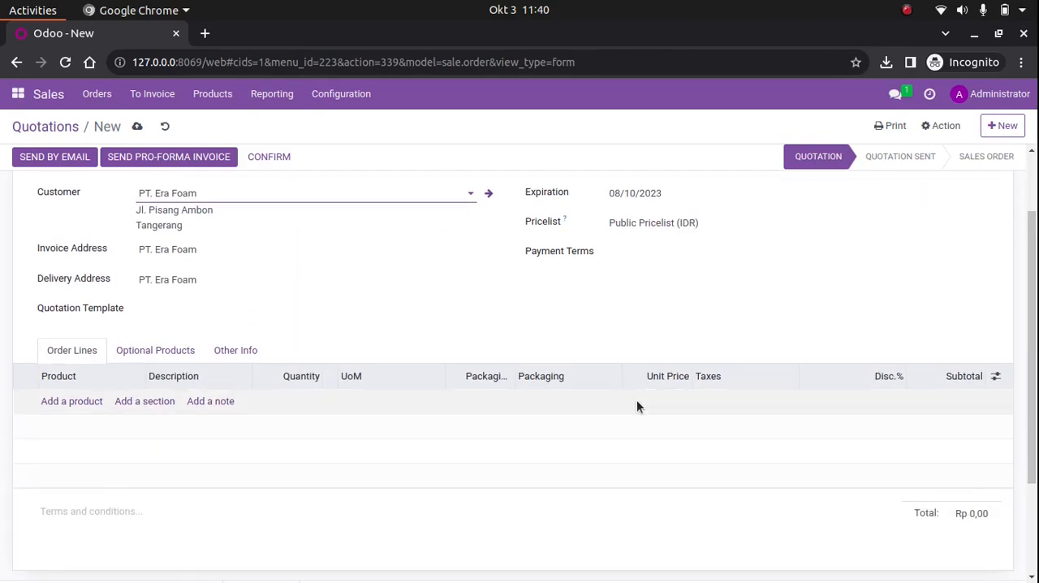
pyautogui.click(91, 402)
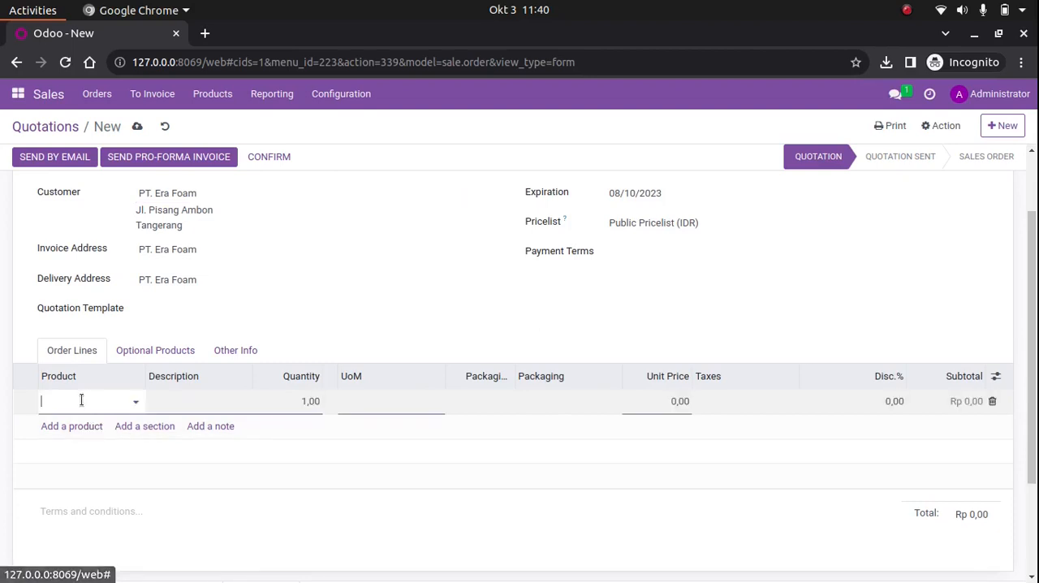
pyautogui.click(78, 399)
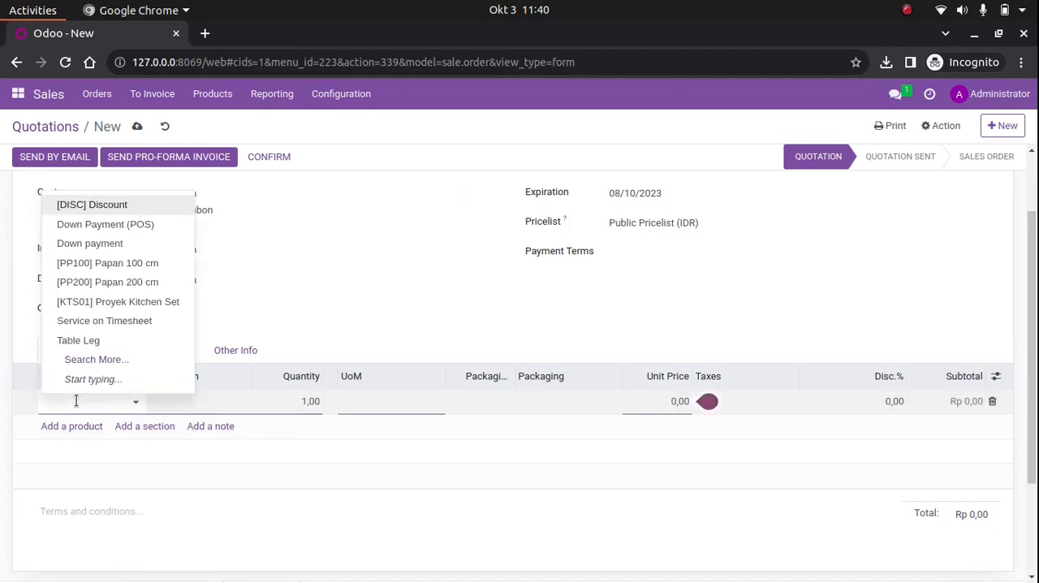
pyautogui.click(121, 346)
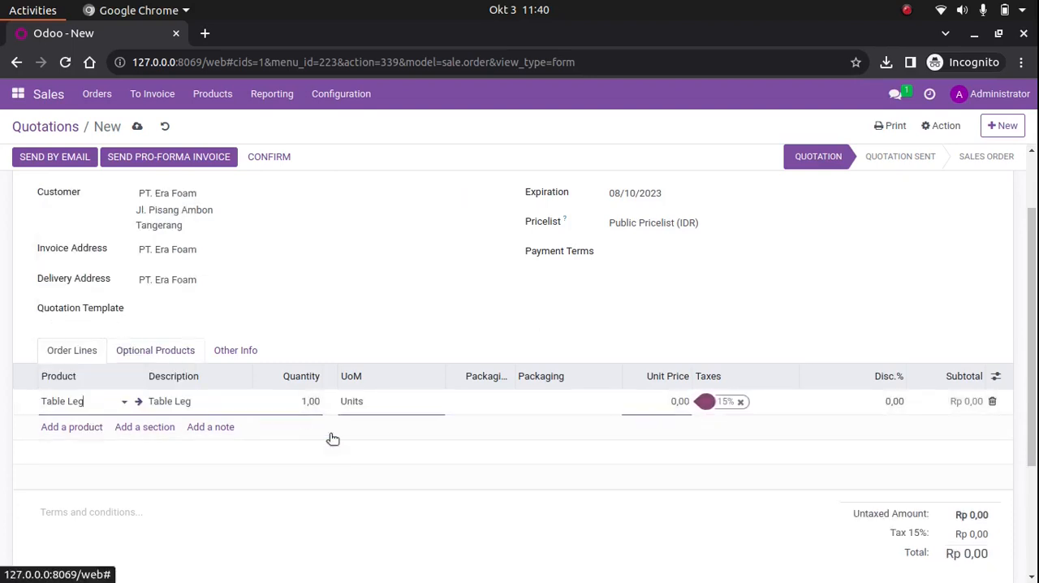
# Assign the "10 pcs in 1 box" packaging to the Table Leg line, and read and dismiss the packaging warning
pyautogui.click(474, 403)
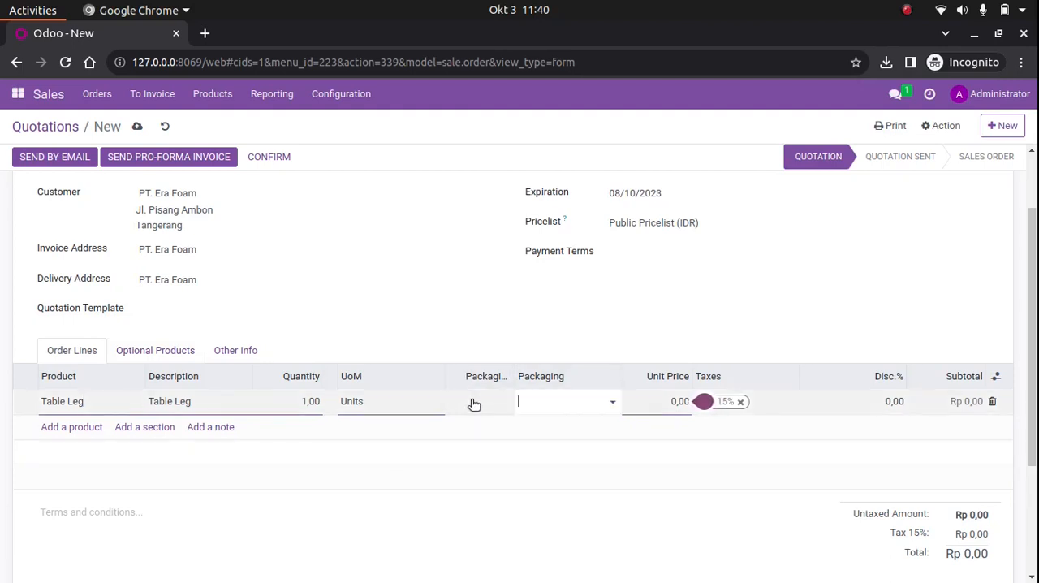
pyautogui.click(552, 403)
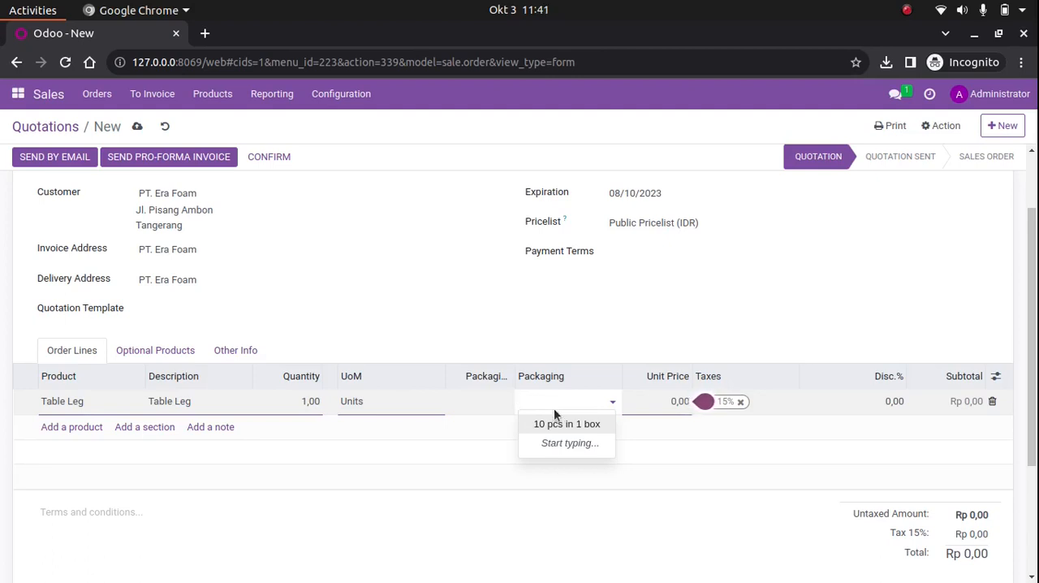
pyautogui.click(568, 423)
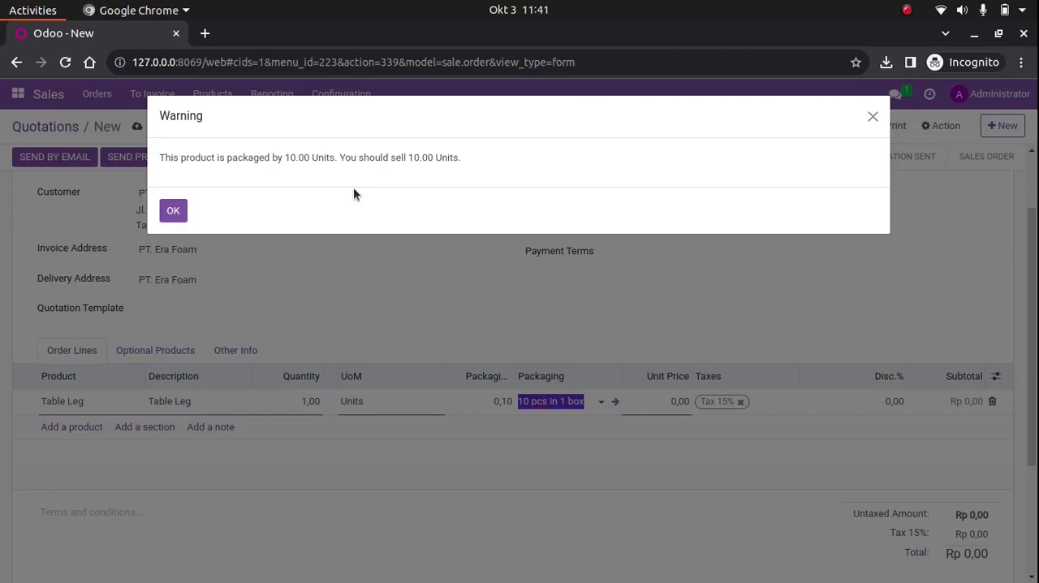
pyautogui.moveTo(340, 156); pyautogui.dragTo(440, 155)
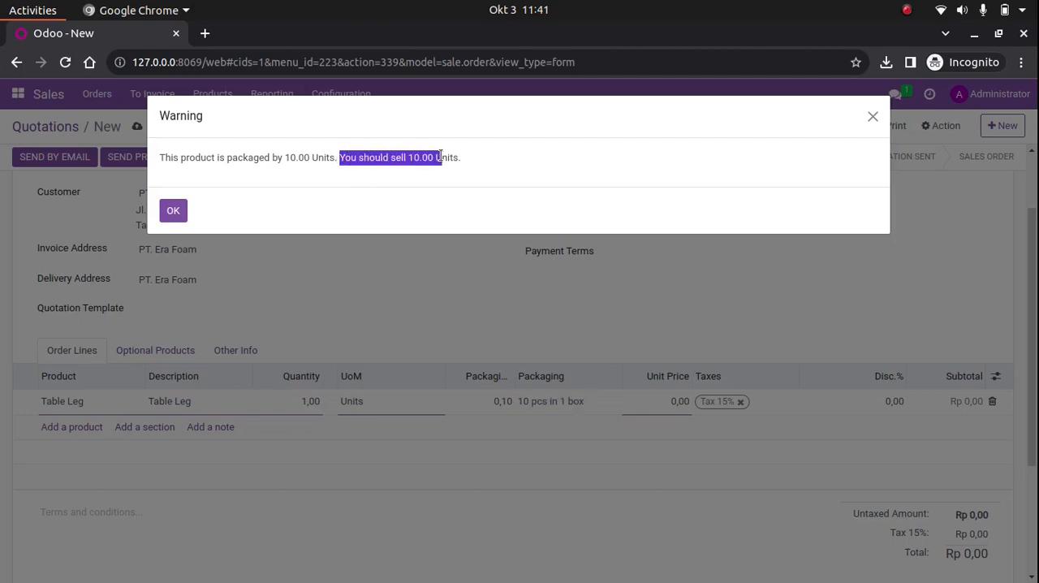
pyautogui.click(172, 211)
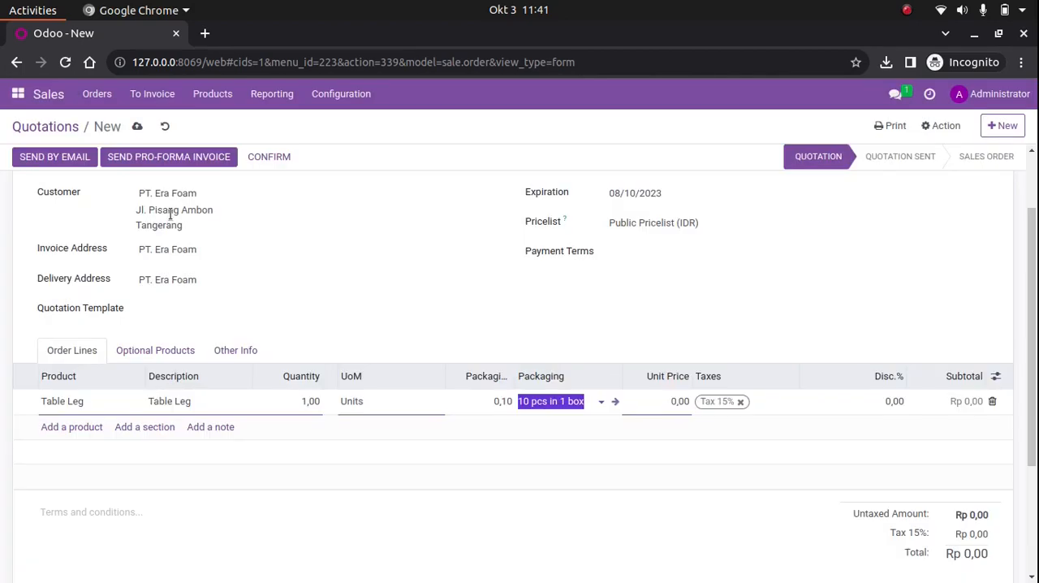
# Set the Table Leg line's quantity to 10 and widen the Packaging Quantity column to show its full heading
pyautogui.click(304, 400)
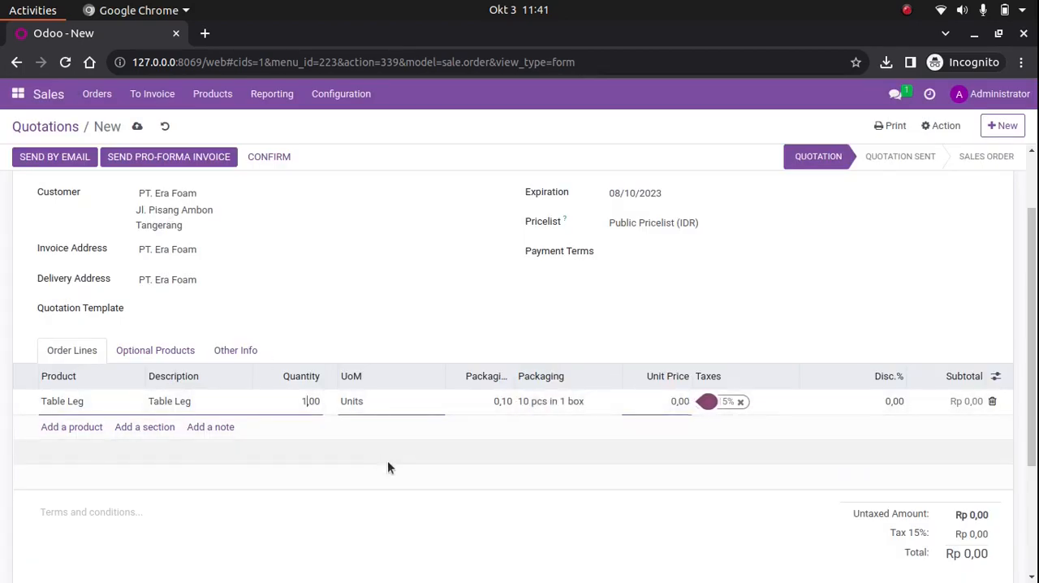
pyautogui.hotkey('ctrl', 'a')
pyautogui.write('10')
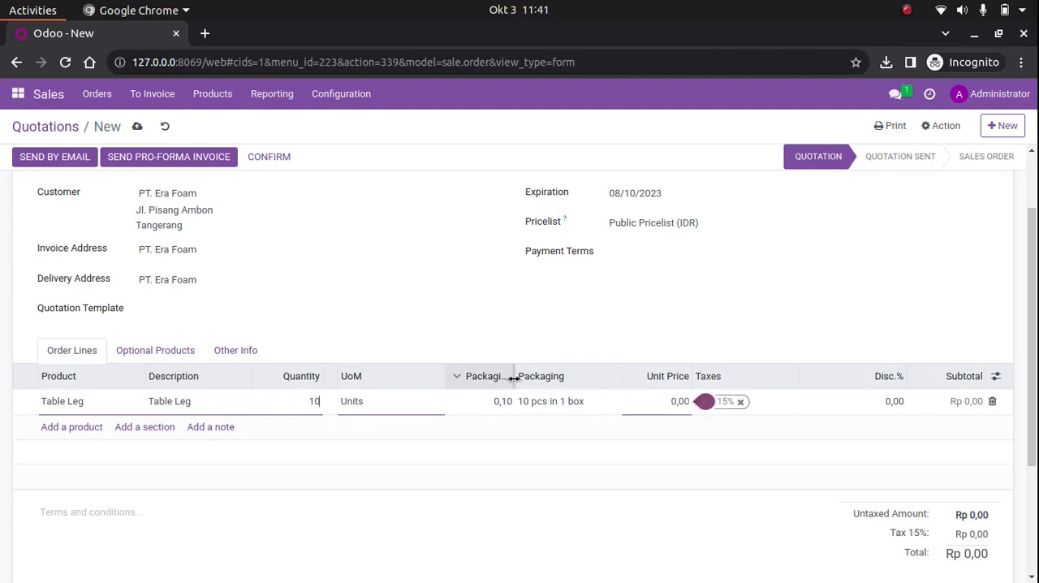
pyautogui.moveTo(513, 376); pyautogui.dragTo(568, 375)
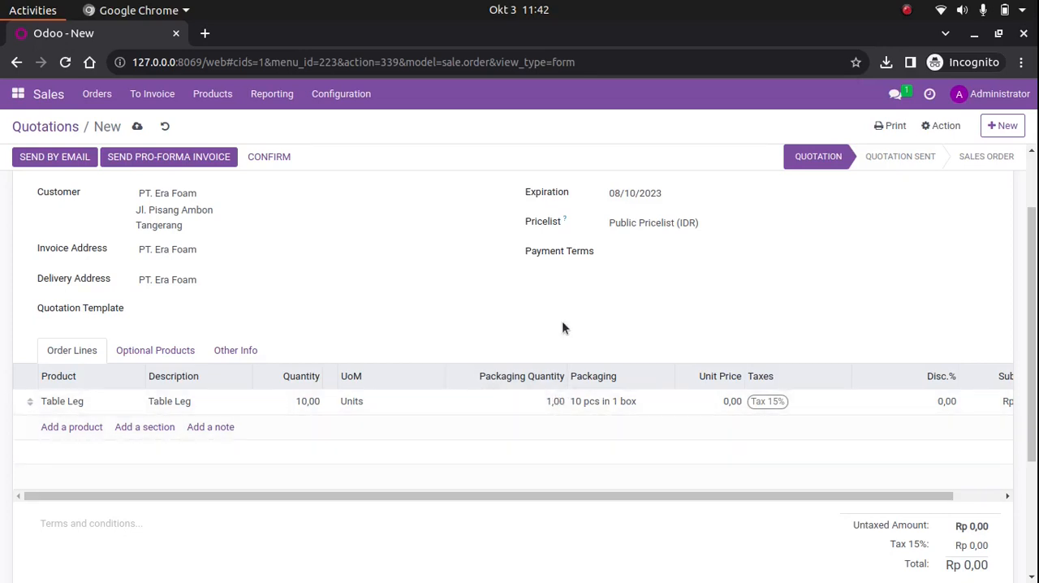
# Set the Table Leg line's unit price to 10000
pyautogui.scroll(2, 562, 325)
pyautogui.scroll(-3, 562, 325)
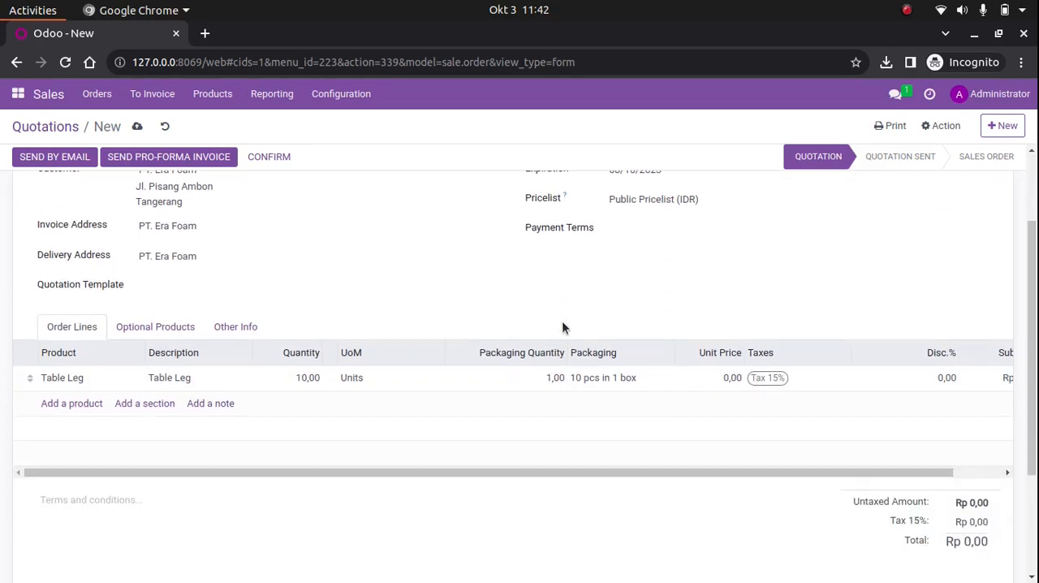
pyautogui.moveTo(499, 473); pyautogui.dragTo(581, 472)
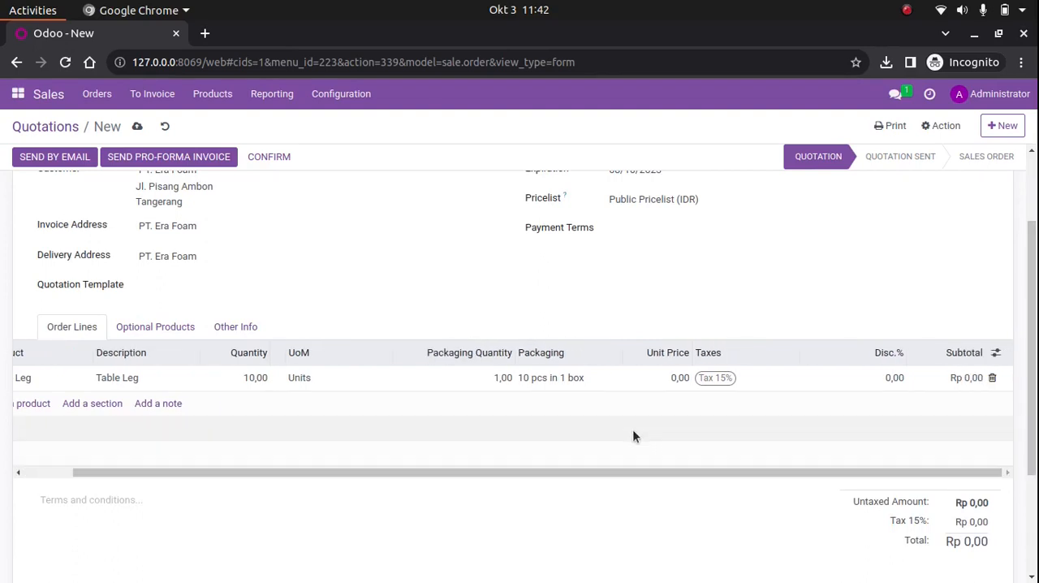
pyautogui.click(677, 378)
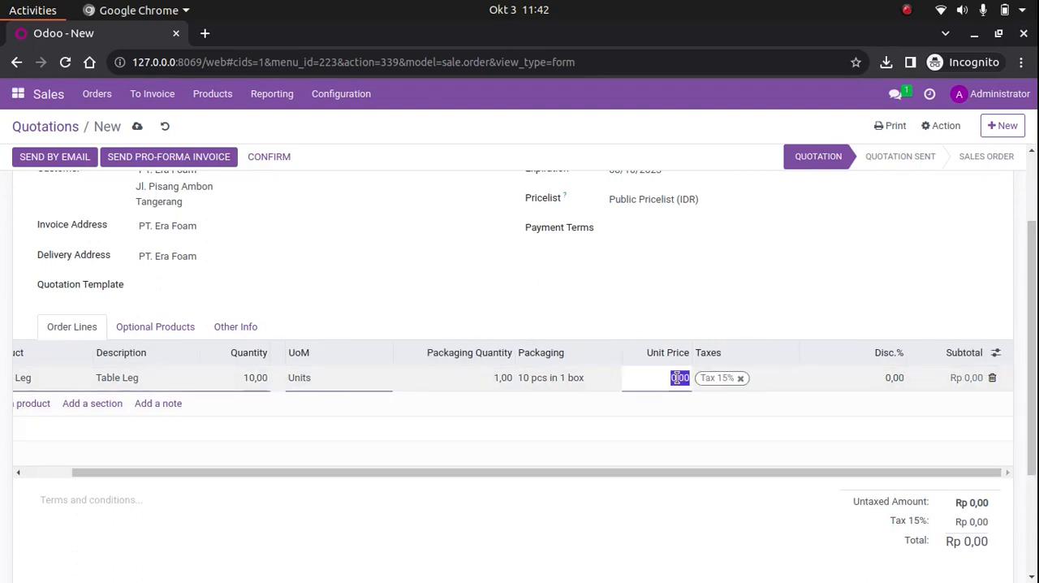
pyautogui.write('10000')
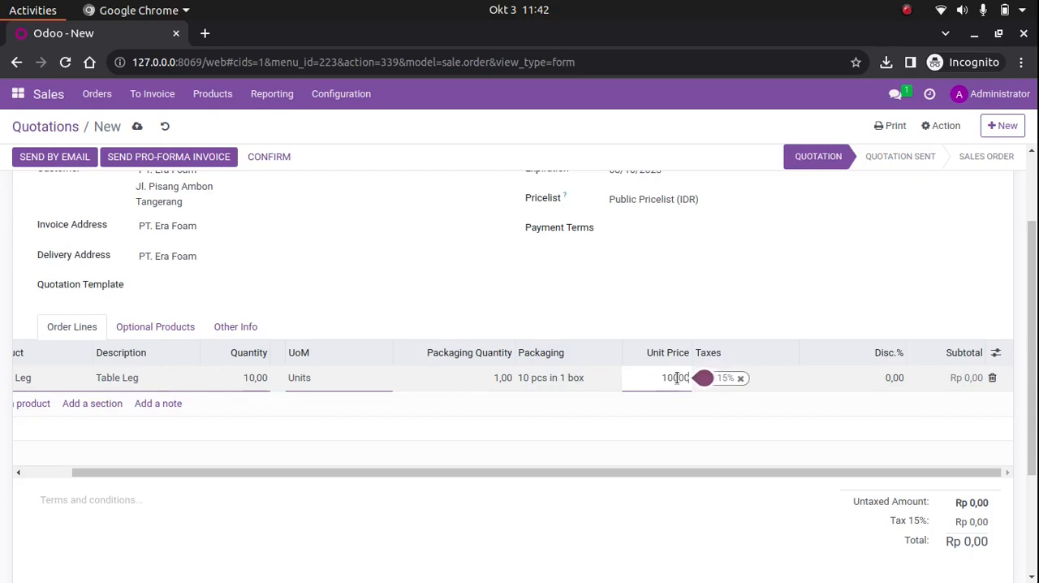
# Remove the 15% tax from the Table Leg line and save the quotation
pyautogui.click(771, 305)
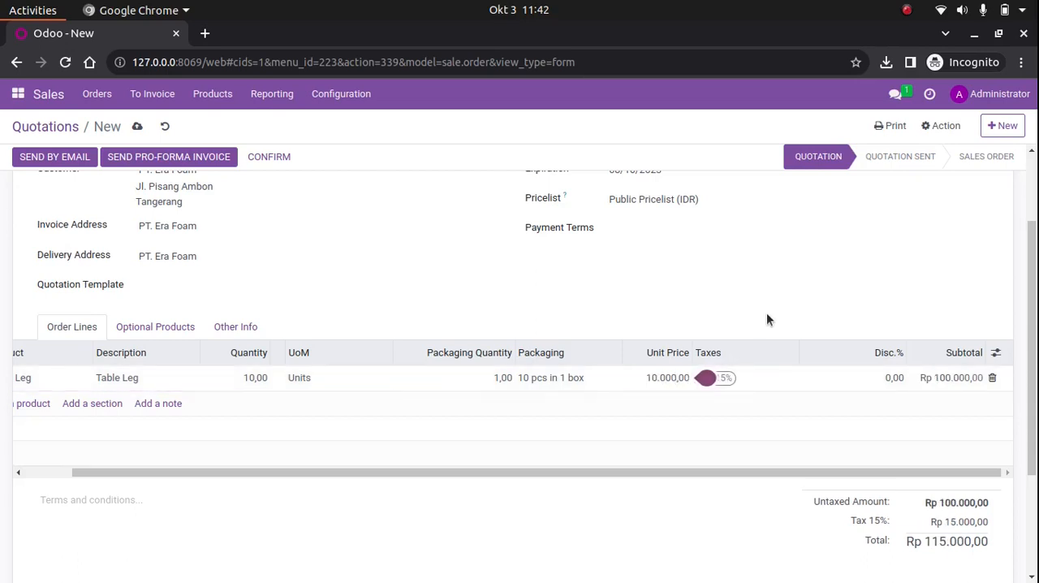
pyautogui.click(731, 385)
pyautogui.click(737, 379)
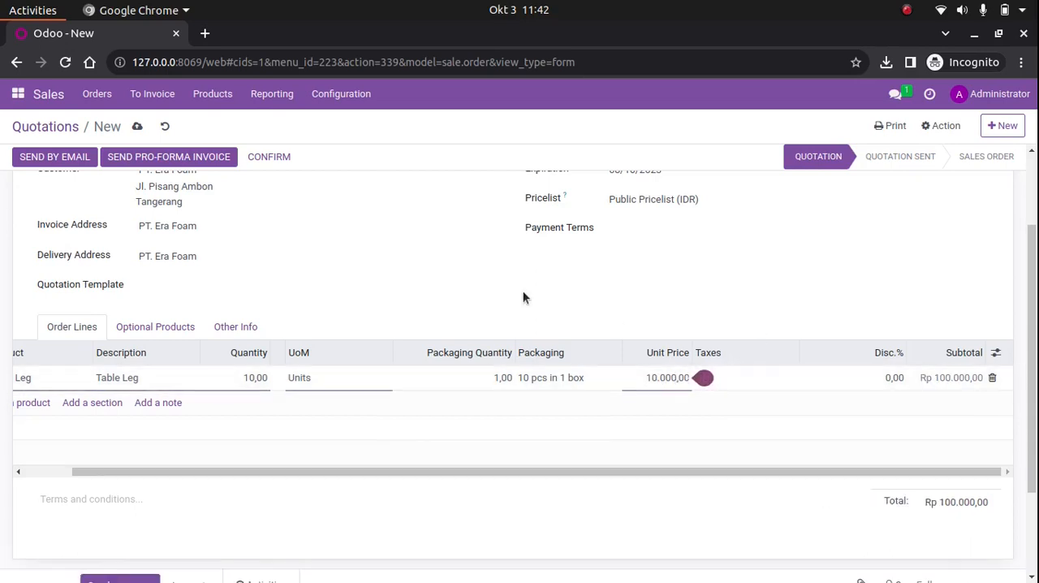
pyautogui.click(617, 306)
pyautogui.scroll(2, 617, 306)
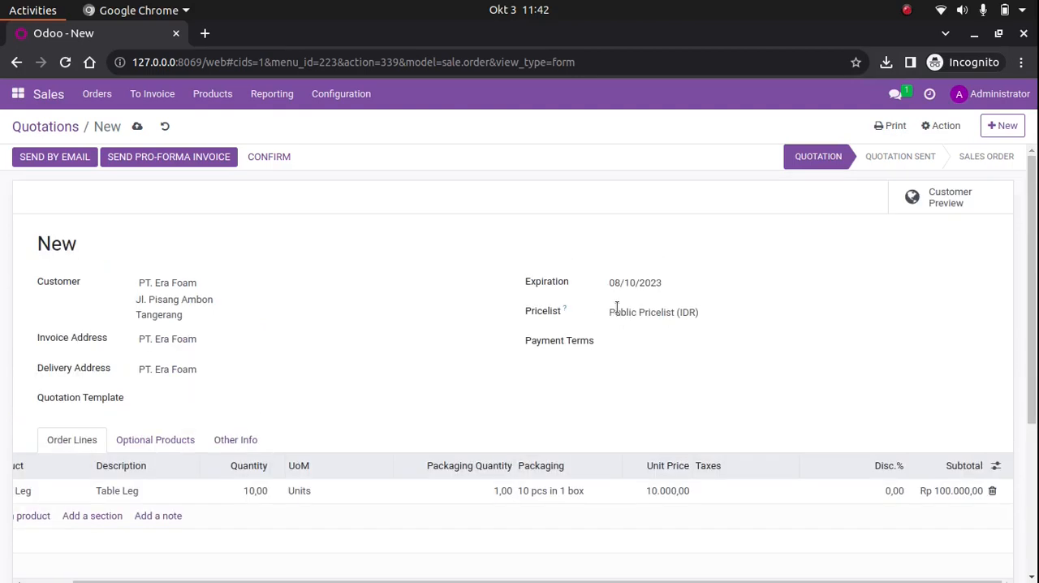
pyautogui.click(134, 131)
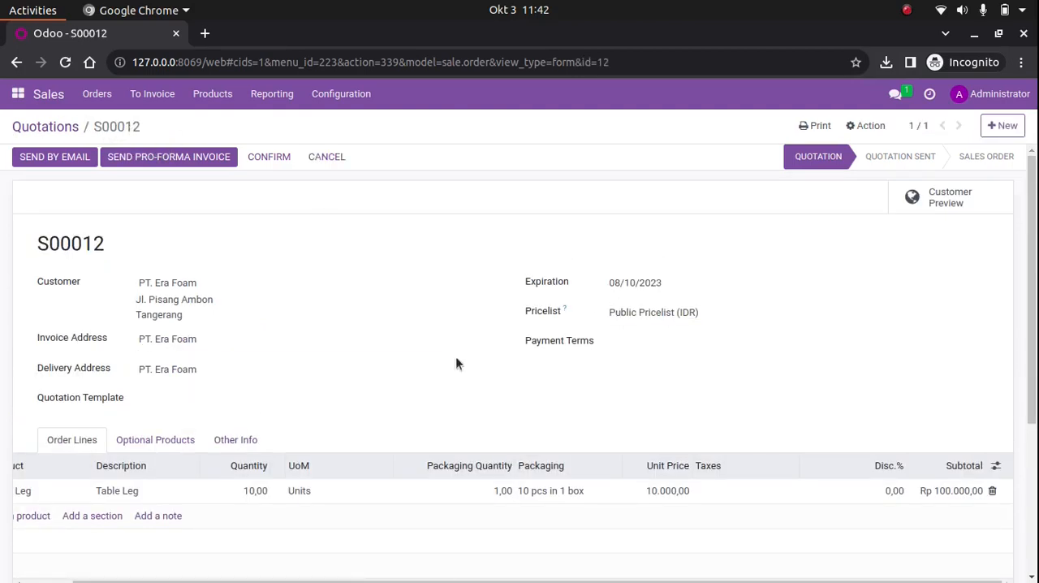
pyautogui.scroll(-2, 459, 373)
pyautogui.scroll(-2, 458, 373)
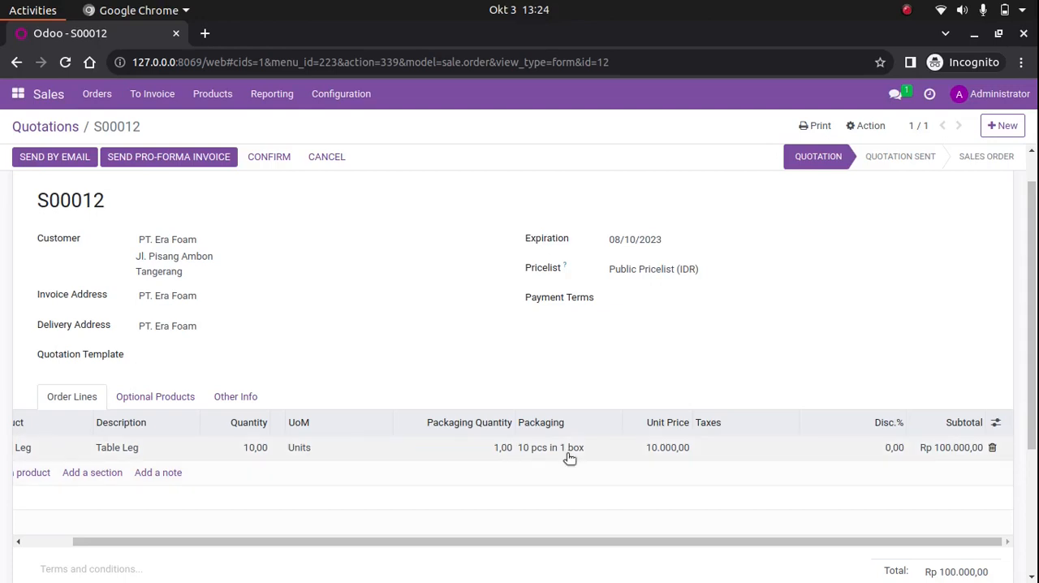
pyautogui.scroll(1, 808, 329)
pyautogui.scroll(-1, 808, 328)
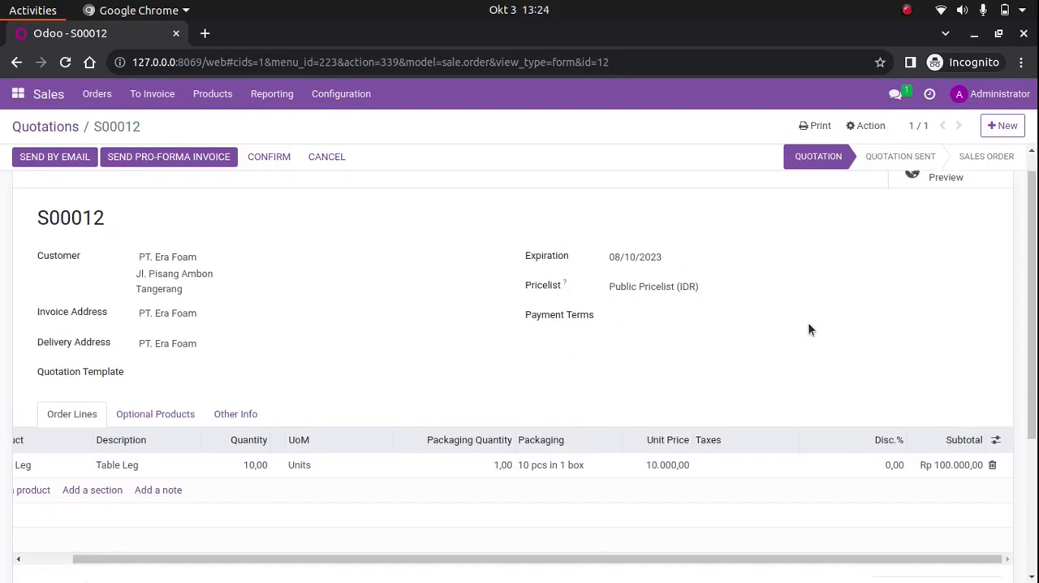
pyautogui.scroll(1, 808, 327)
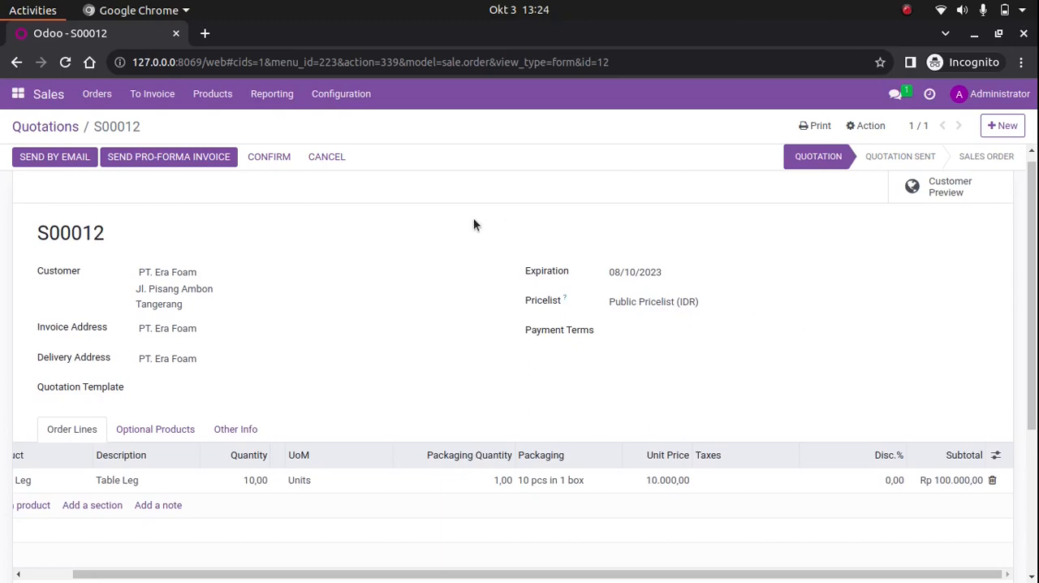
# Open the Sales settings and search the page for "sale warning" to read that option's description
pyautogui.click(348, 95)
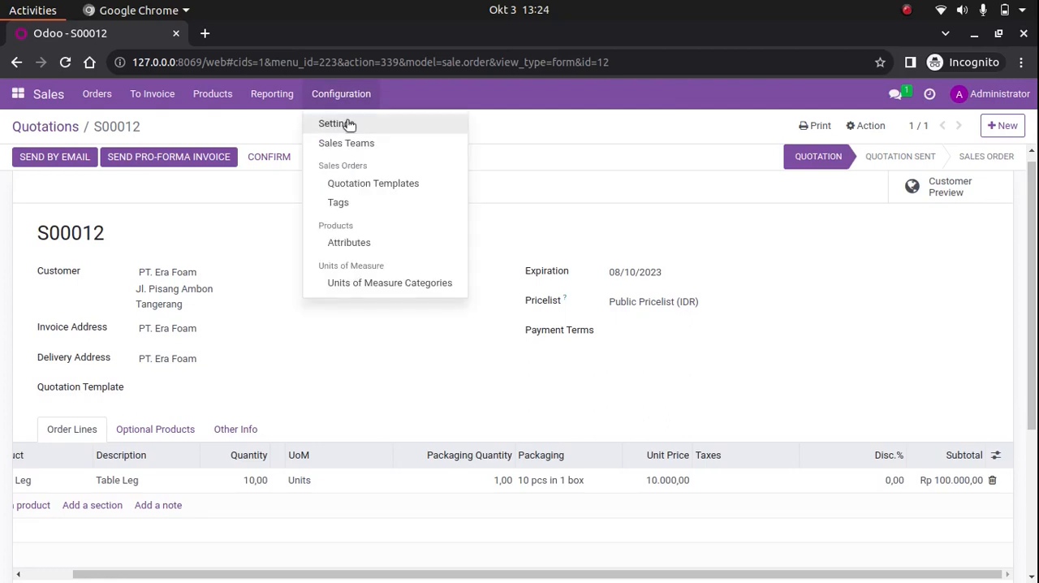
pyautogui.click(347, 122)
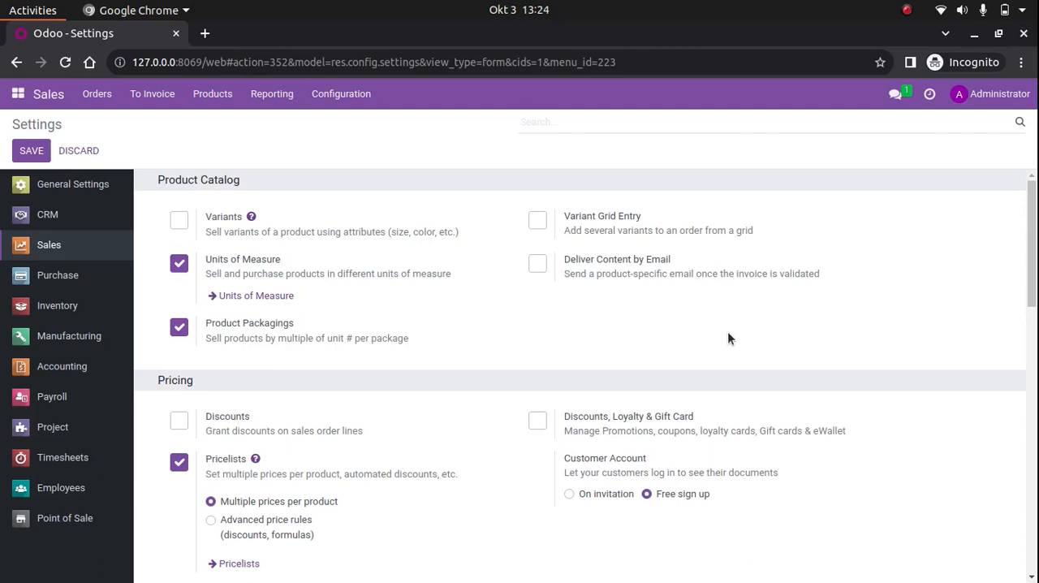
pyautogui.hotkey('ctrl', 'f')
pyautogui.write('sale w')
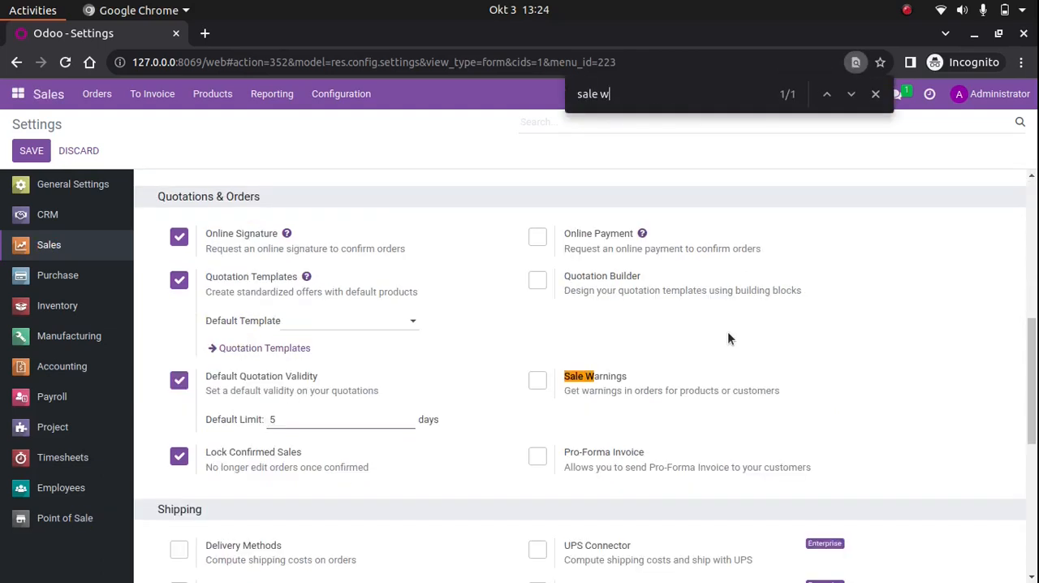
pyautogui.write('arning')
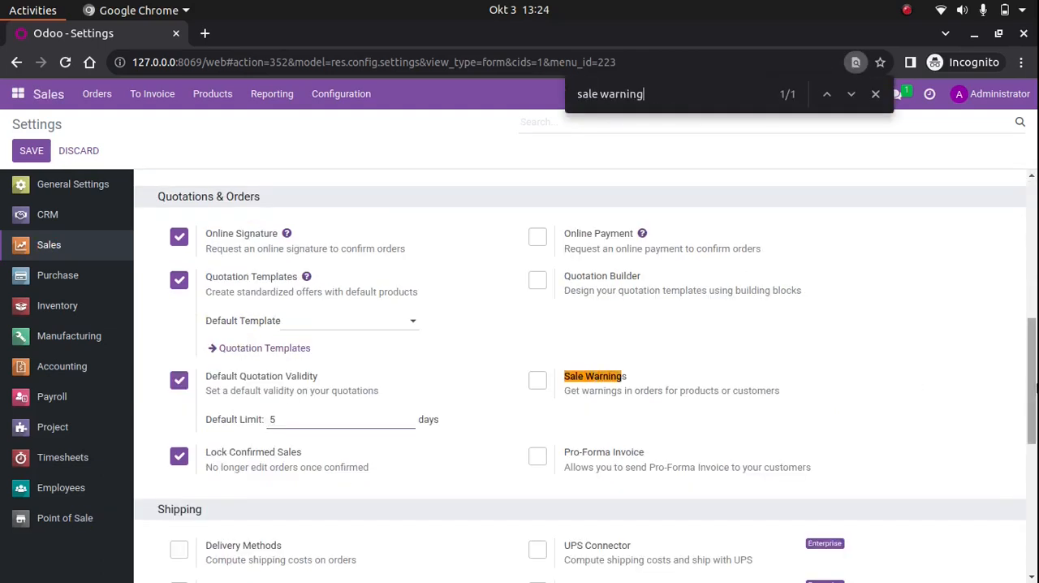
pyautogui.scroll(-2, 690, 325)
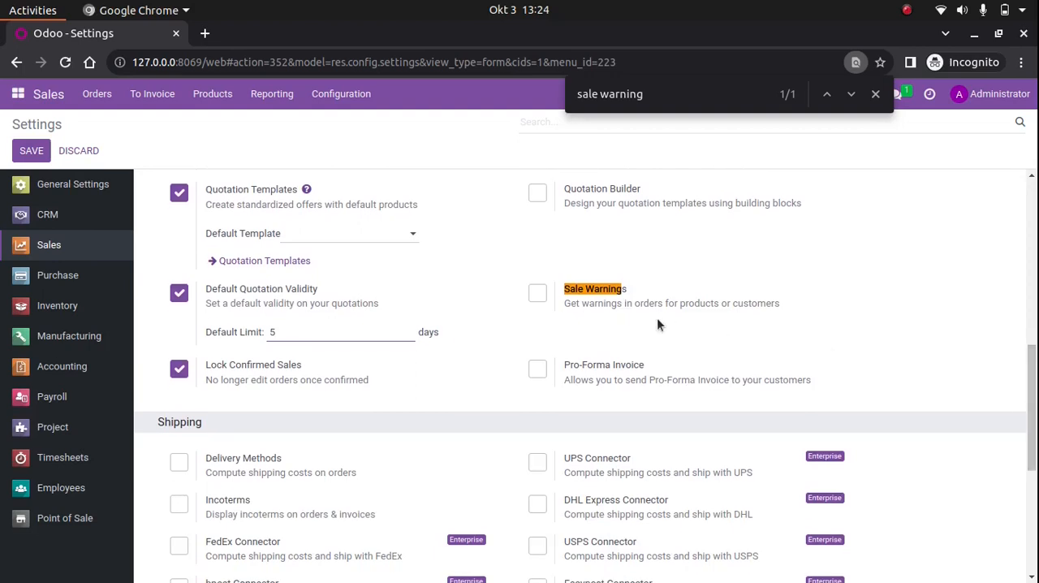
pyautogui.moveTo(626, 289); pyautogui.dragTo(571, 294)
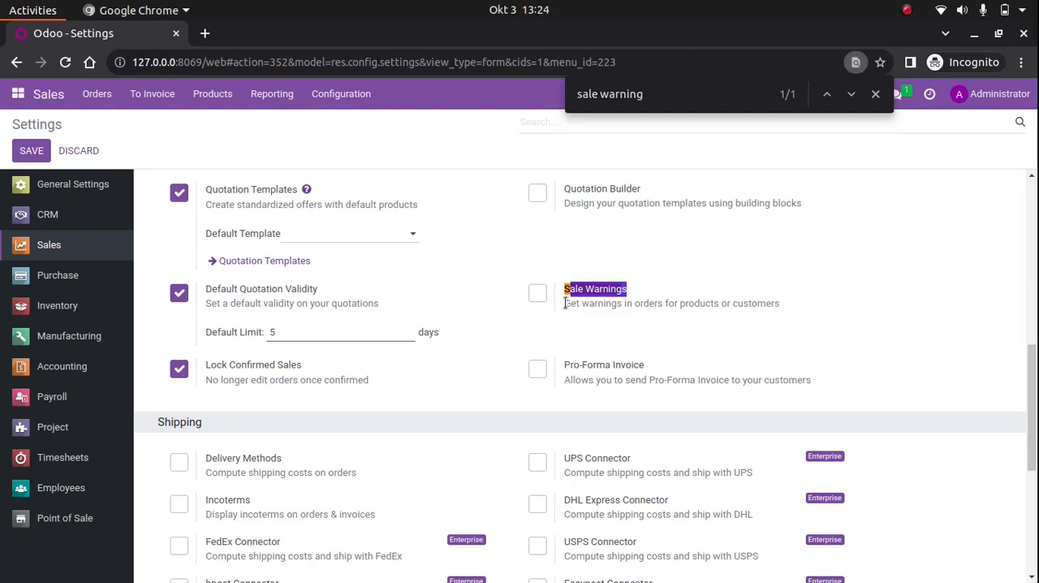
pyautogui.moveTo(571, 303); pyautogui.dragTo(614, 303)
pyautogui.click(622, 302)
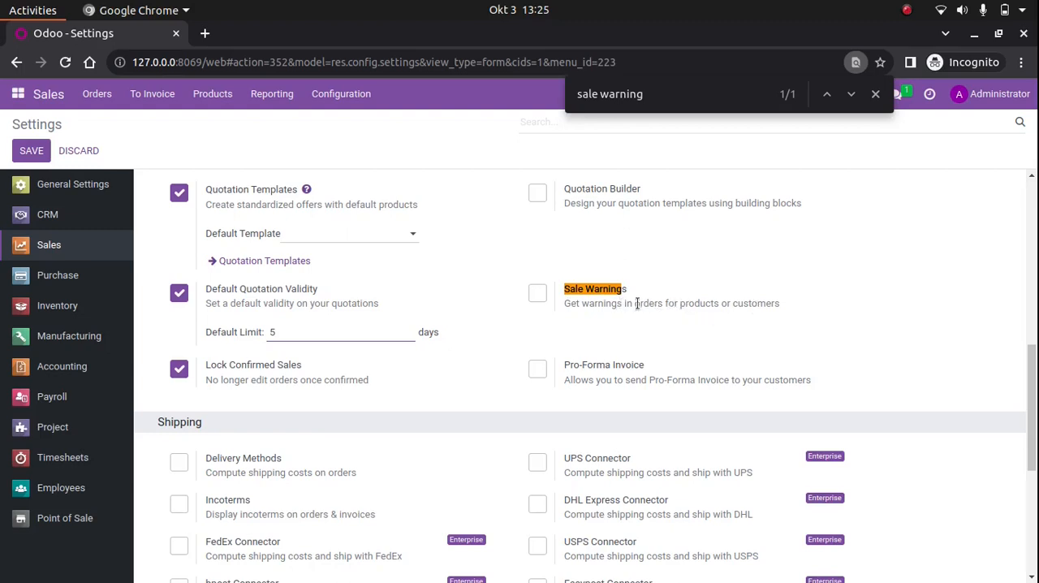
# Enable Sale Warnings, save the settings and close the page search
pyautogui.click(538, 293)
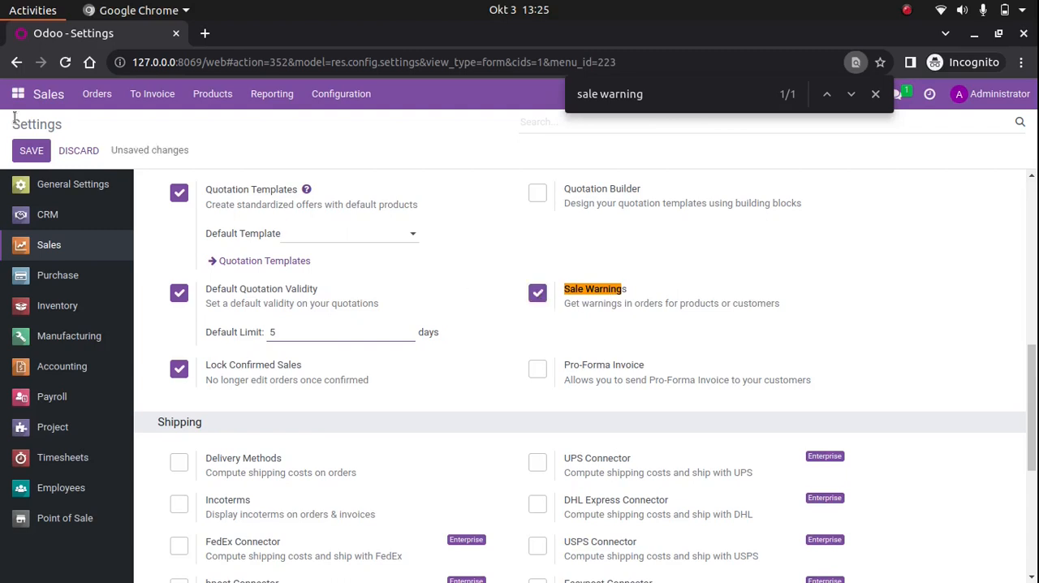
pyautogui.click(33, 152)
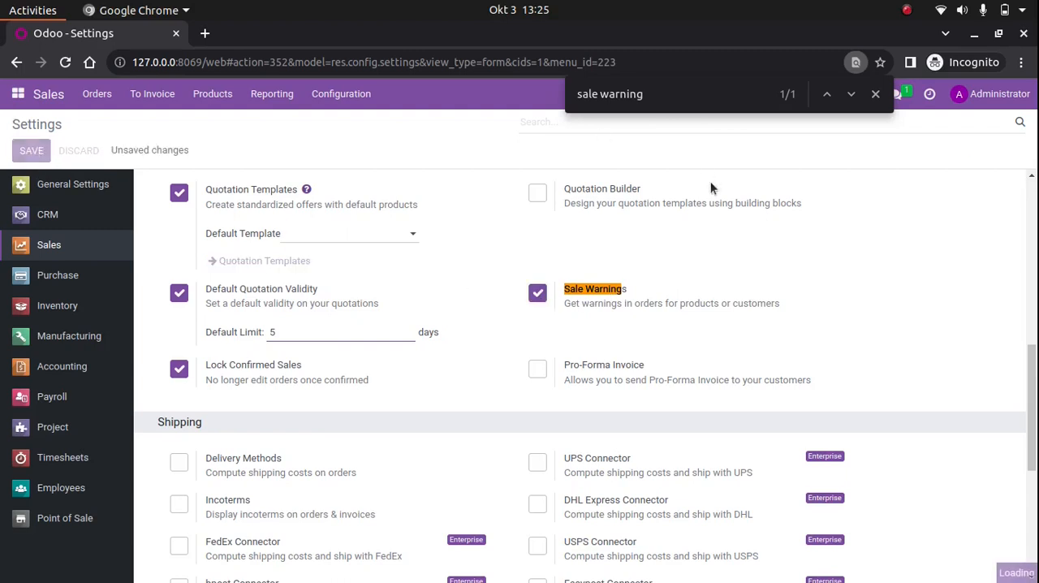
pyautogui.click(877, 95)
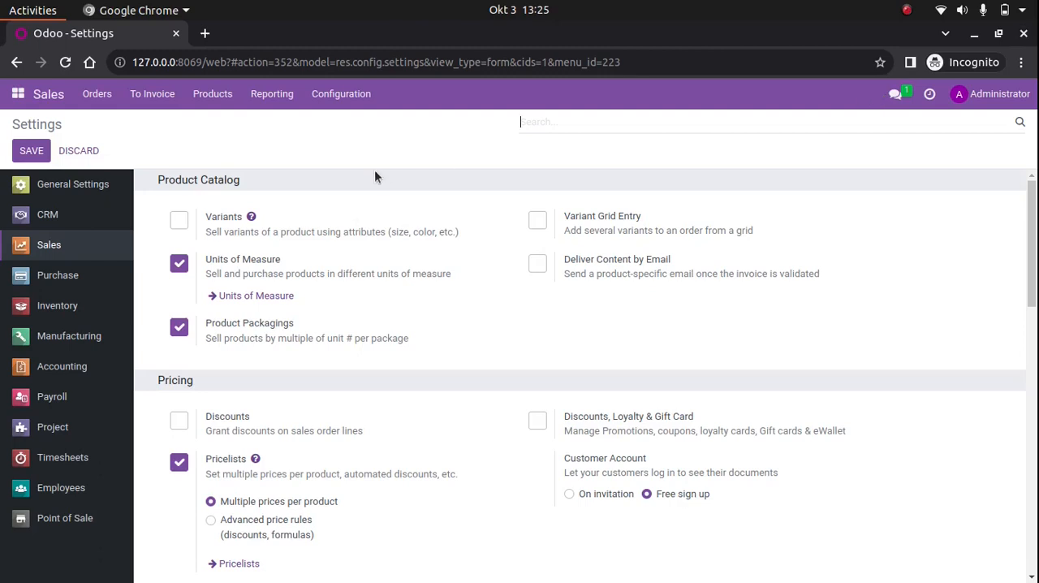
# Open the Table Leg product from the product list and show its sales details
pyautogui.click(202, 100)
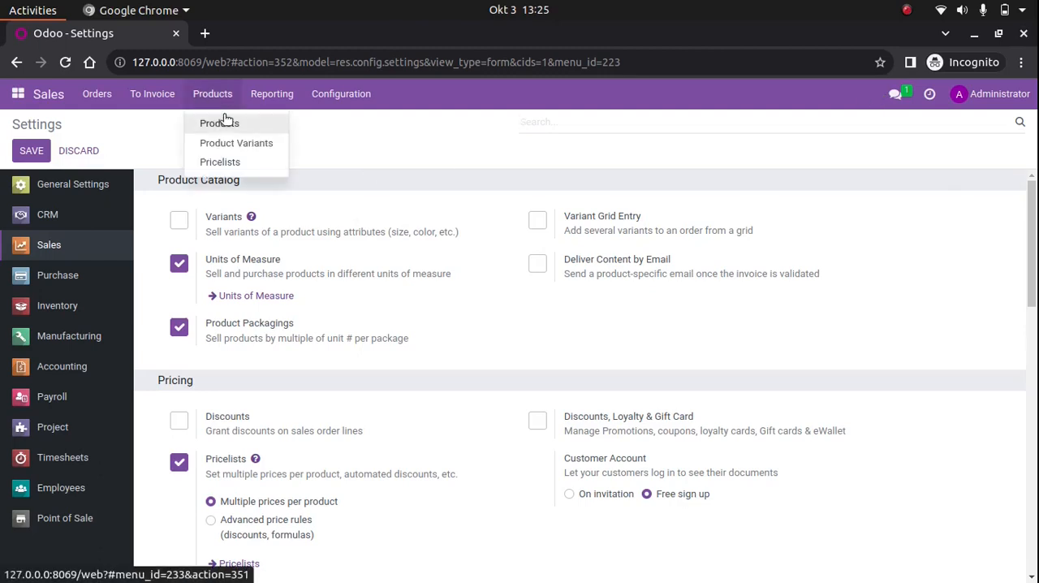
pyautogui.click(217, 122)
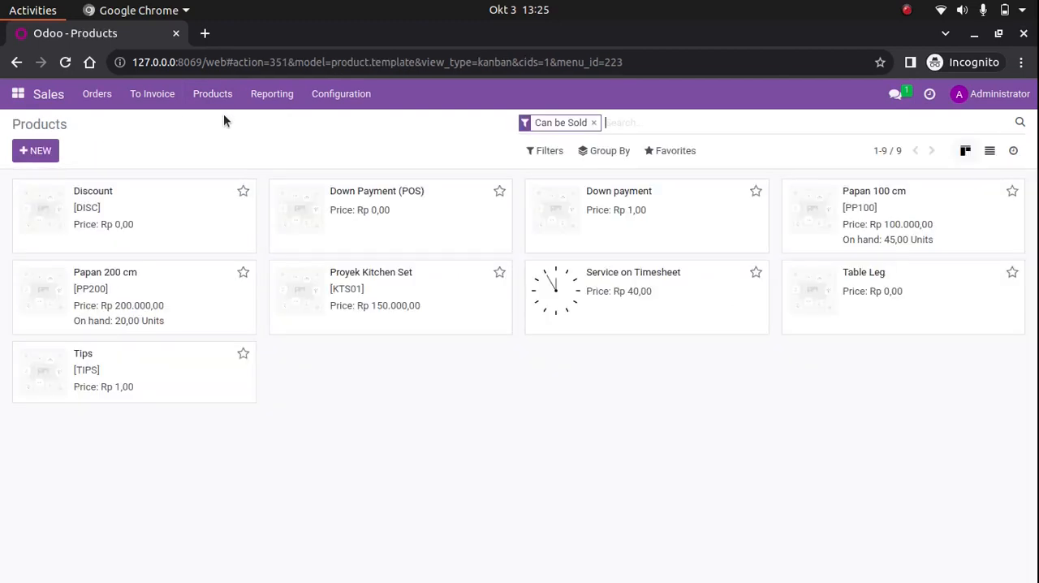
pyautogui.click(929, 305)
pyautogui.scroll(-2, 400, 487)
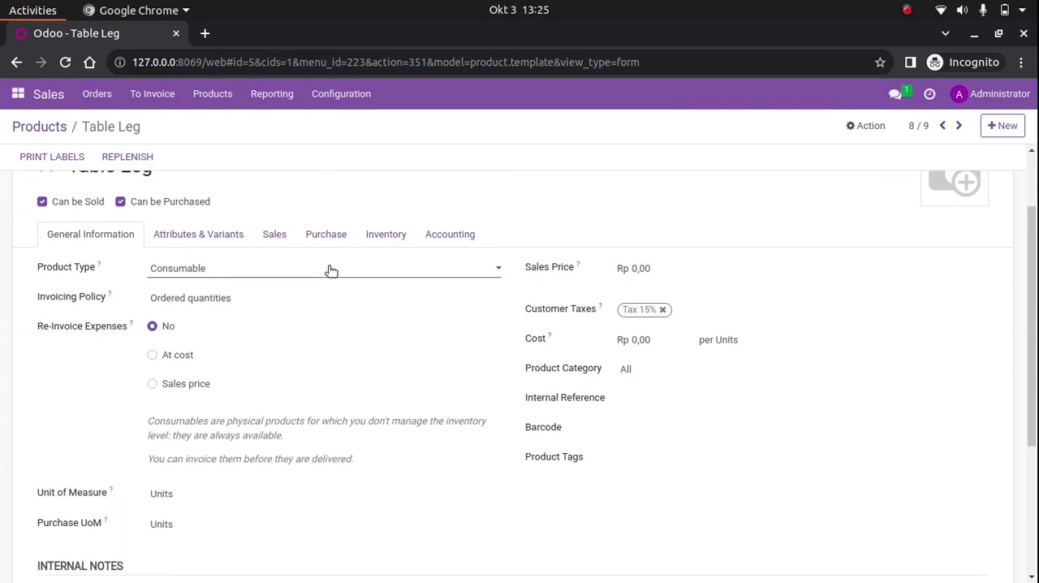
pyautogui.click(289, 234)
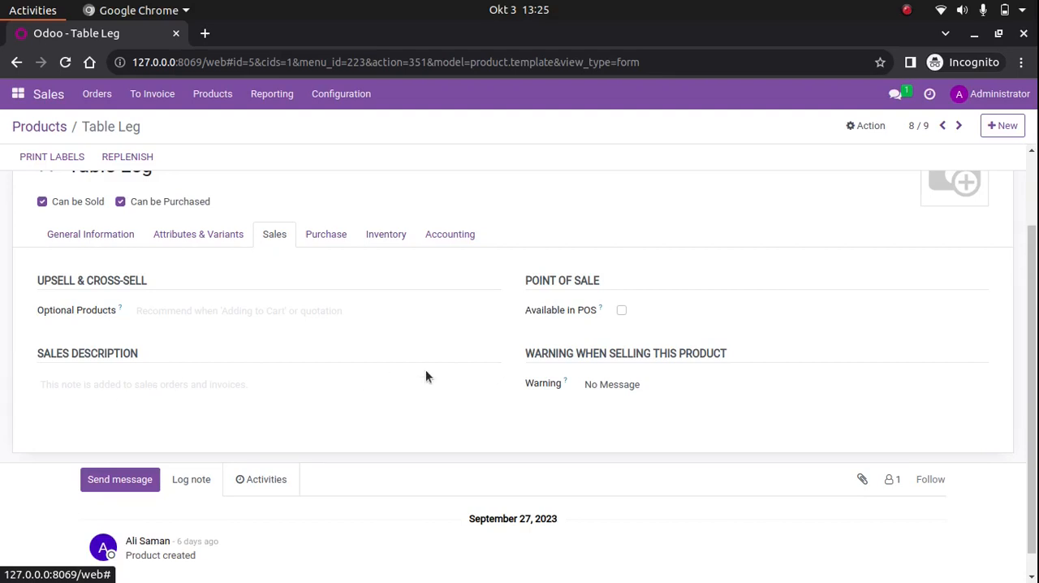
# Set the Table Leg product's selling warning to Warning, and review the other warning options
pyautogui.click(628, 386)
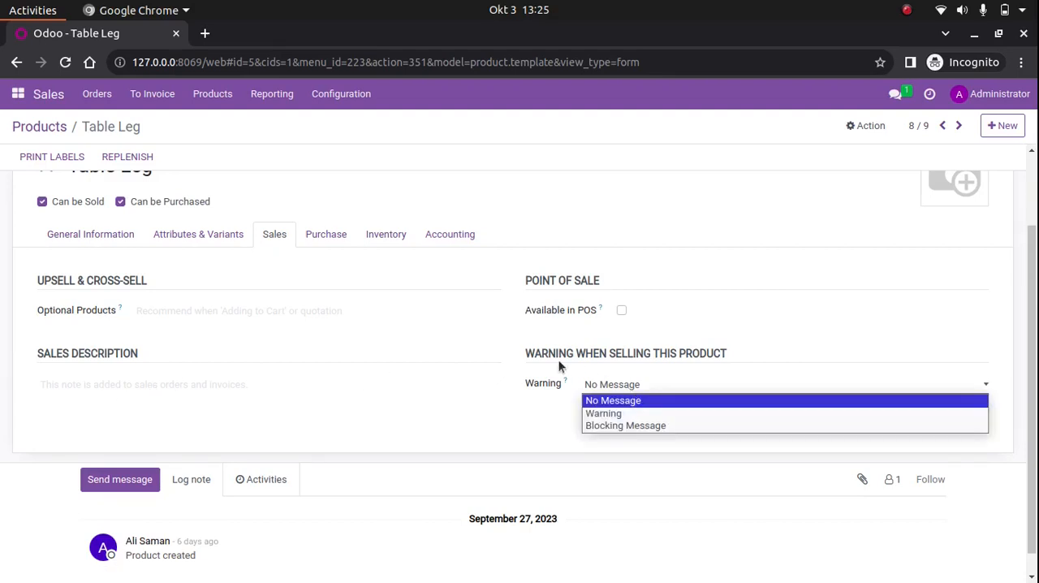
pyautogui.moveTo(526, 355); pyautogui.dragTo(729, 362)
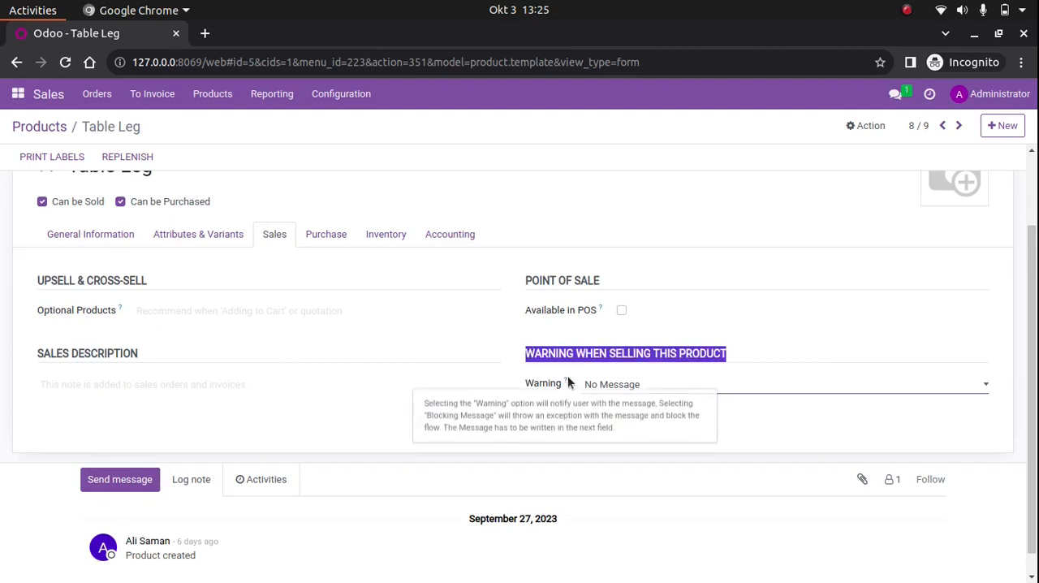
pyautogui.click(638, 383)
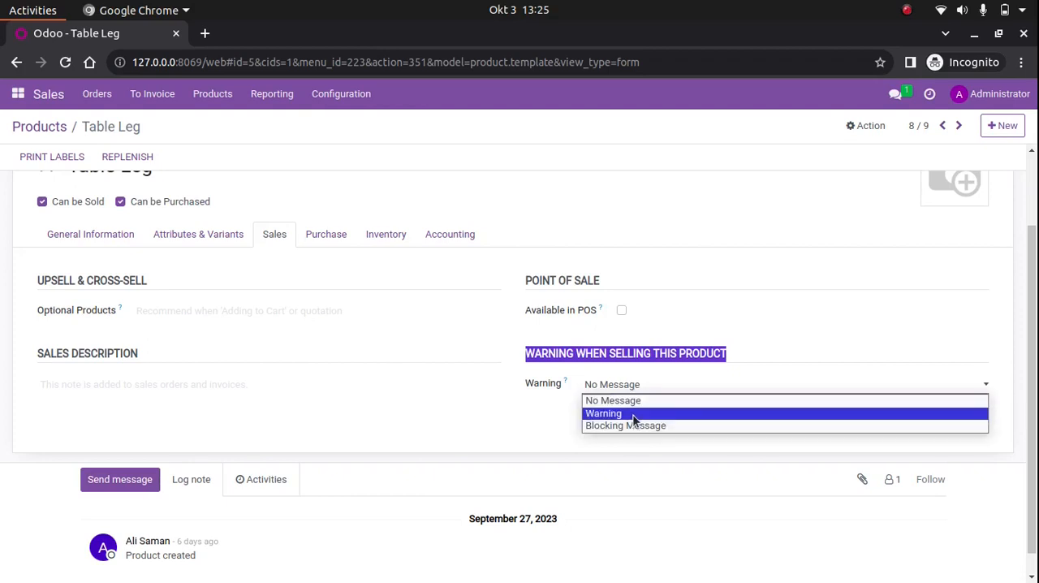
pyautogui.click(636, 415)
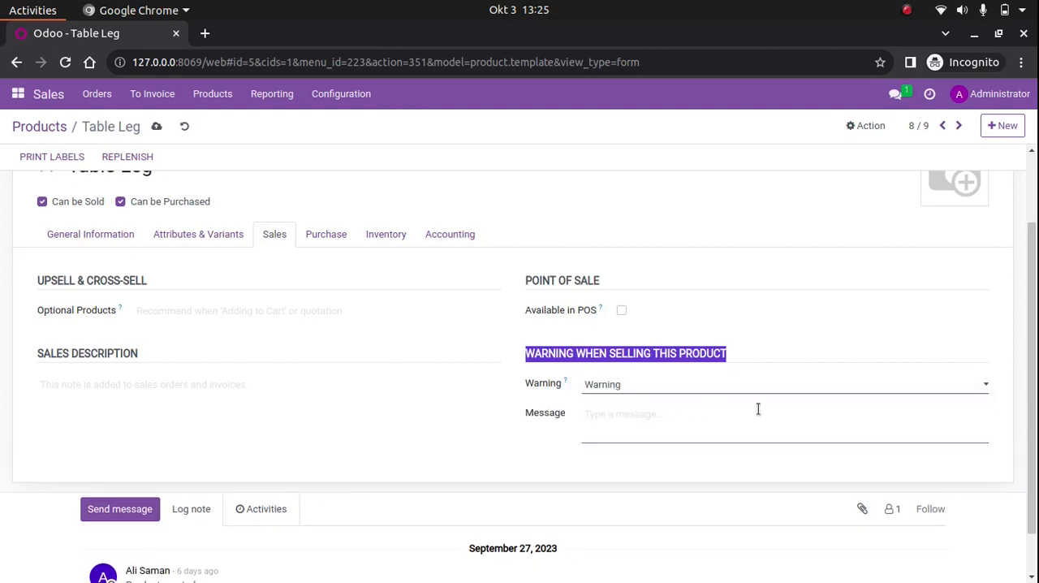
pyautogui.click(698, 416)
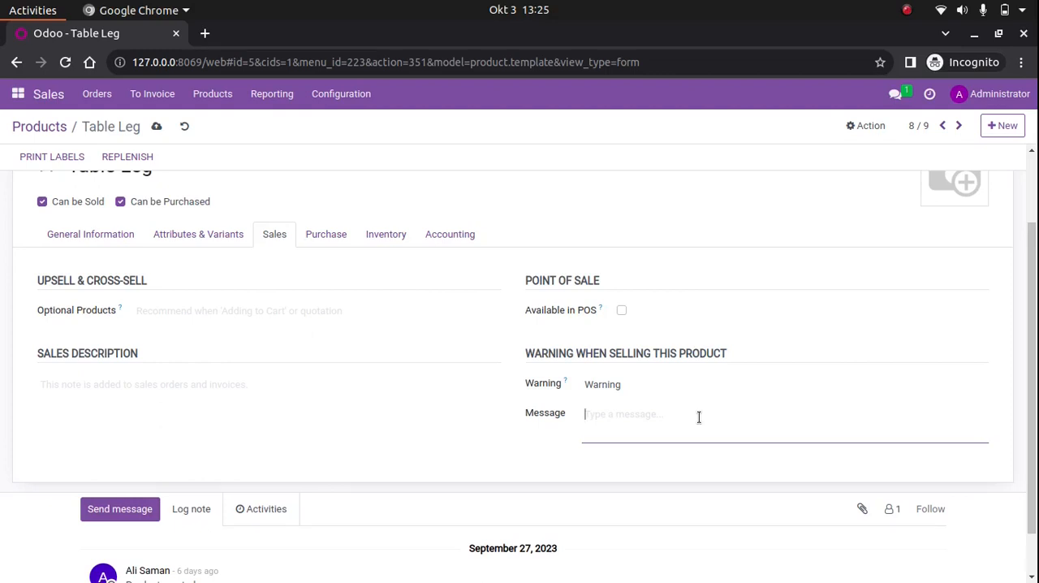
pyautogui.click(695, 384)
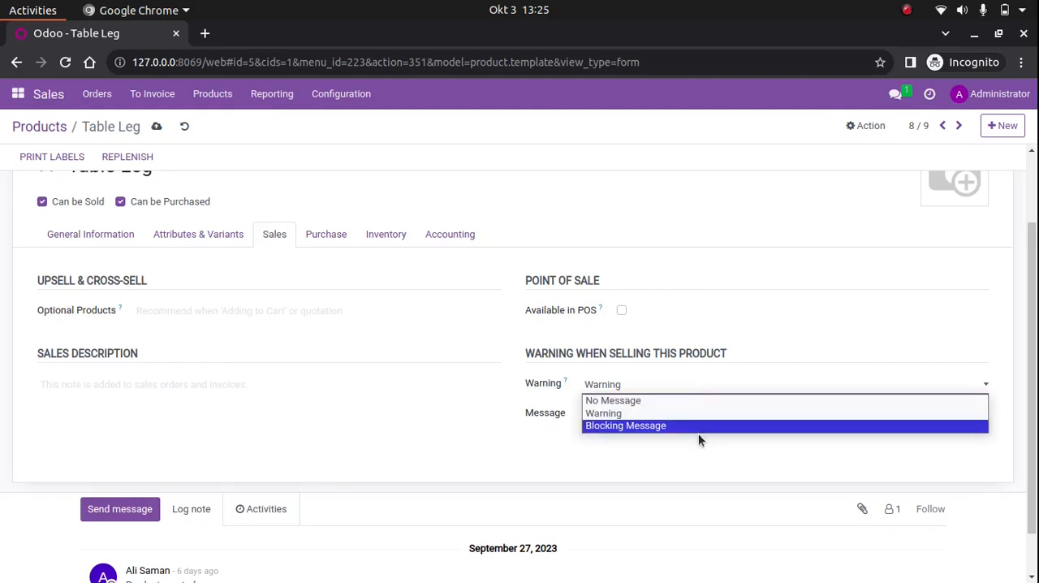
pyautogui.click(696, 467)
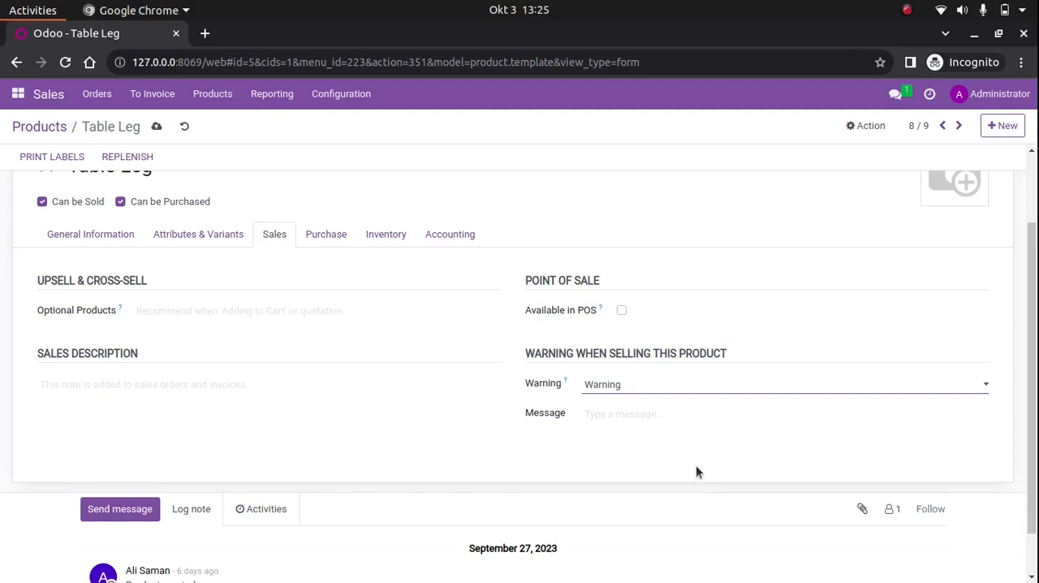
# Enter "Ini contoh warning Product pada Sales, yang ini adalah Table Leg!" as the warning message and save the product
pyautogui.click(618, 428)
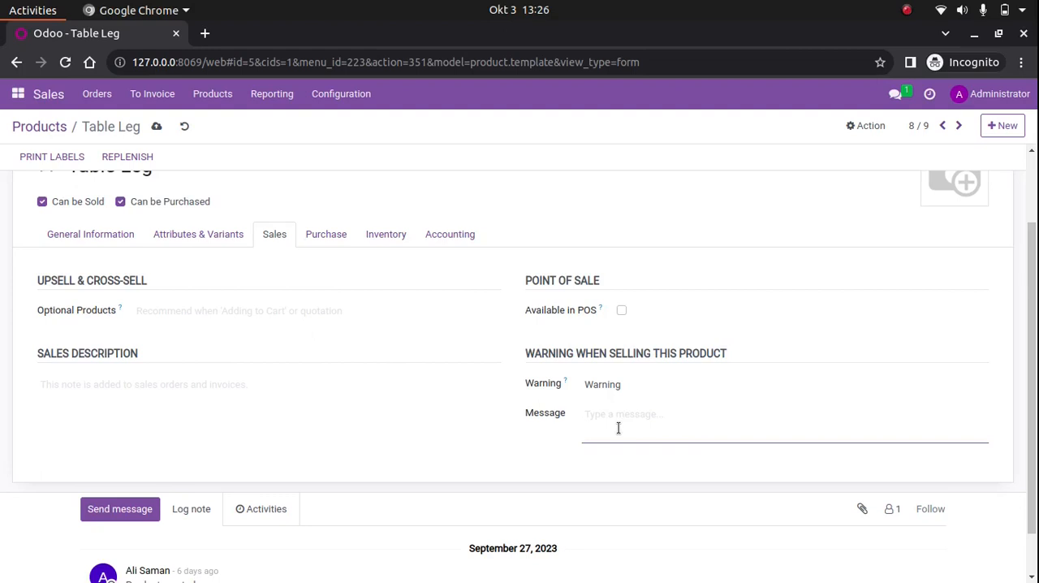
pyautogui.write('Ini contoh warning Product, yang')
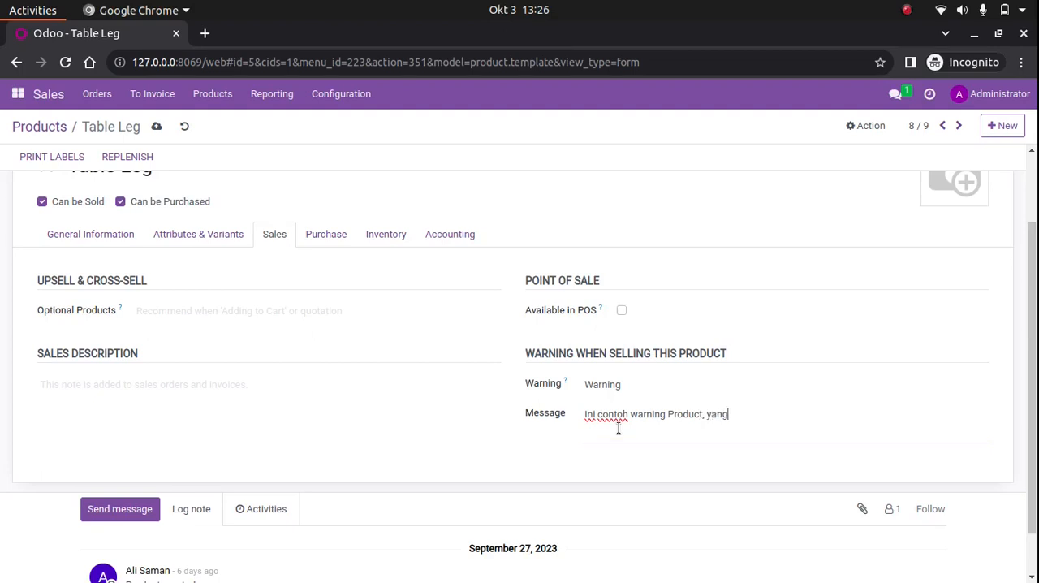
pyautogui.write(' ini adalah Table Leg!')
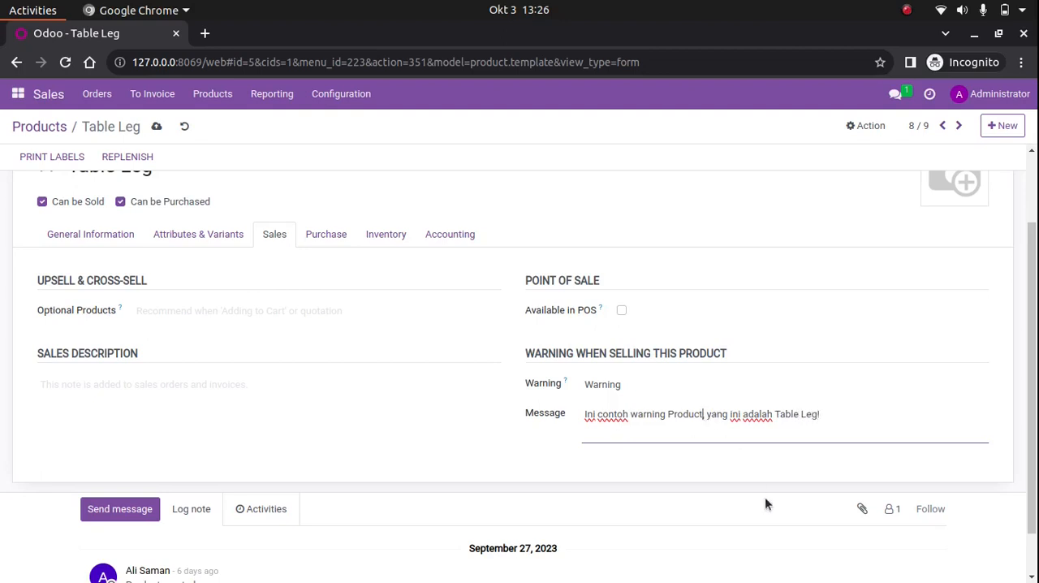
pyautogui.write(' pada Sales')
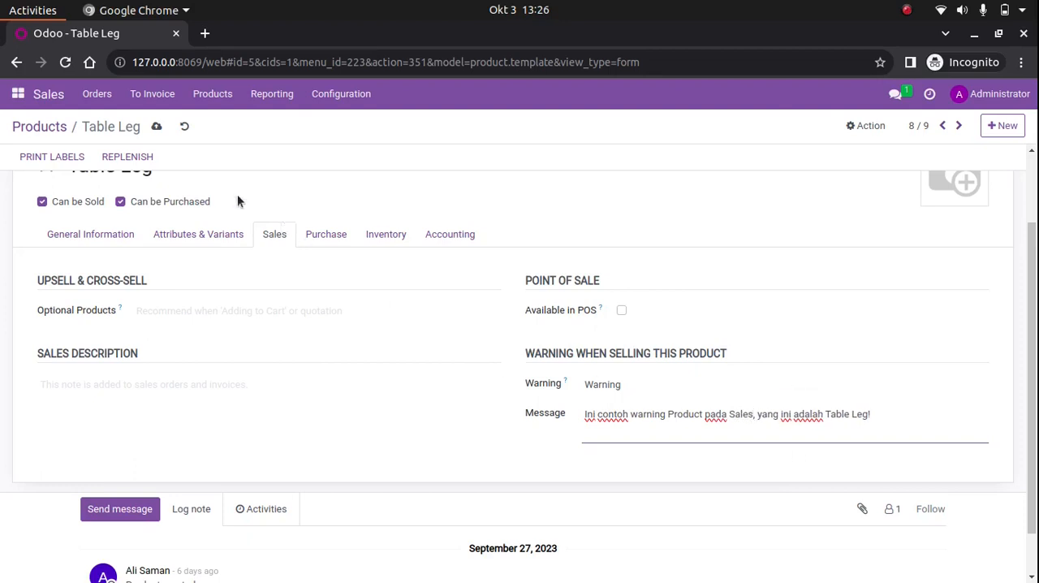
pyautogui.click(156, 127)
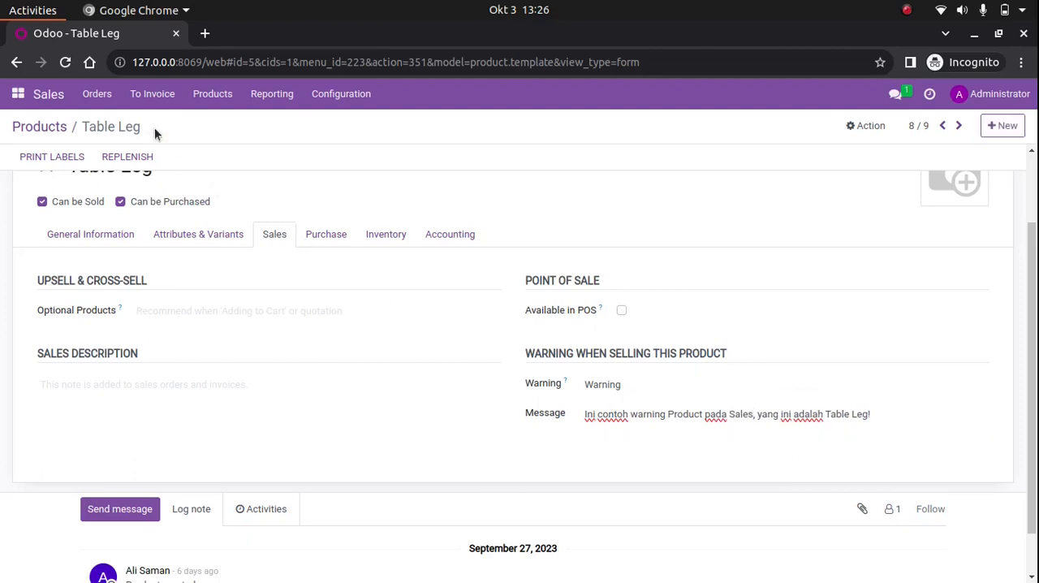
# Create a new quotation for the customer PT. Pendekar Bodoh
pyautogui.click(97, 93)
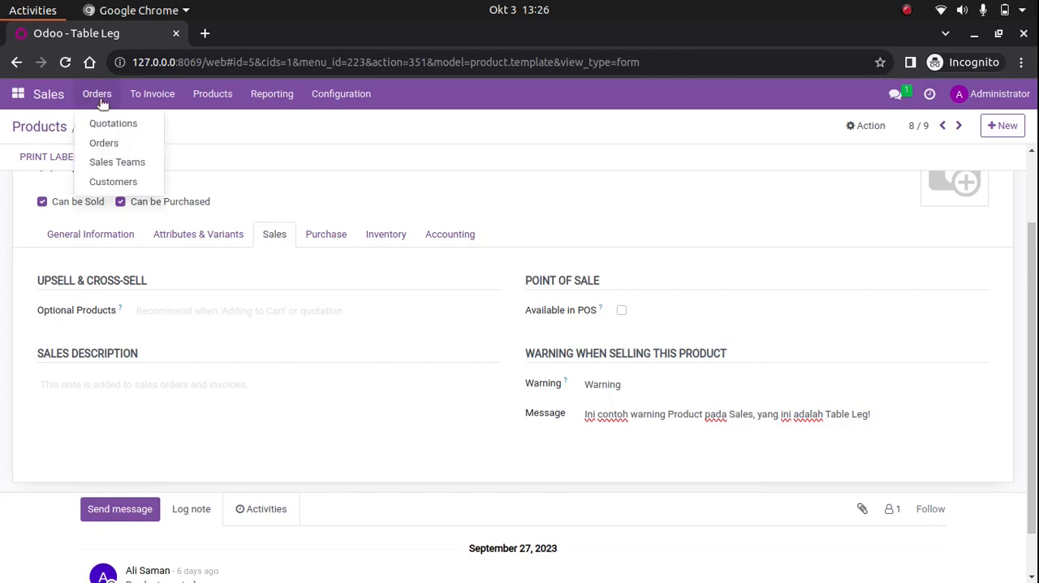
pyautogui.click(111, 121)
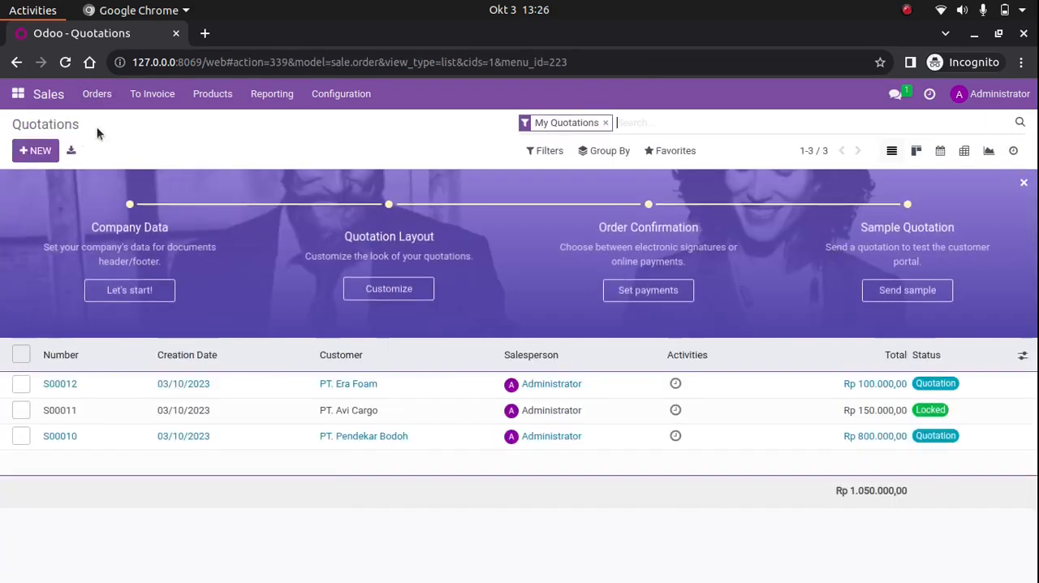
pyautogui.click(35, 150)
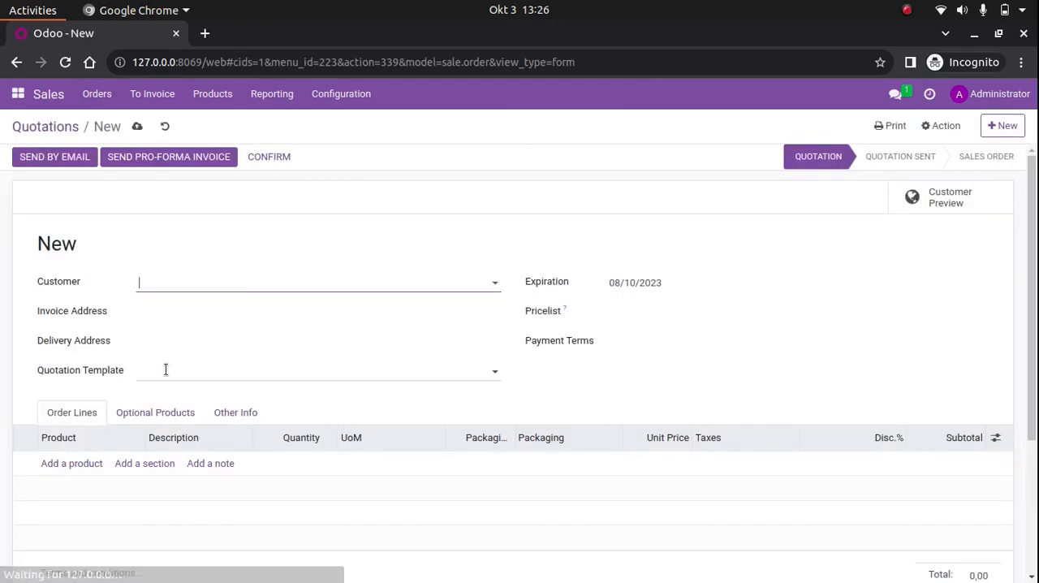
pyautogui.click(238, 282)
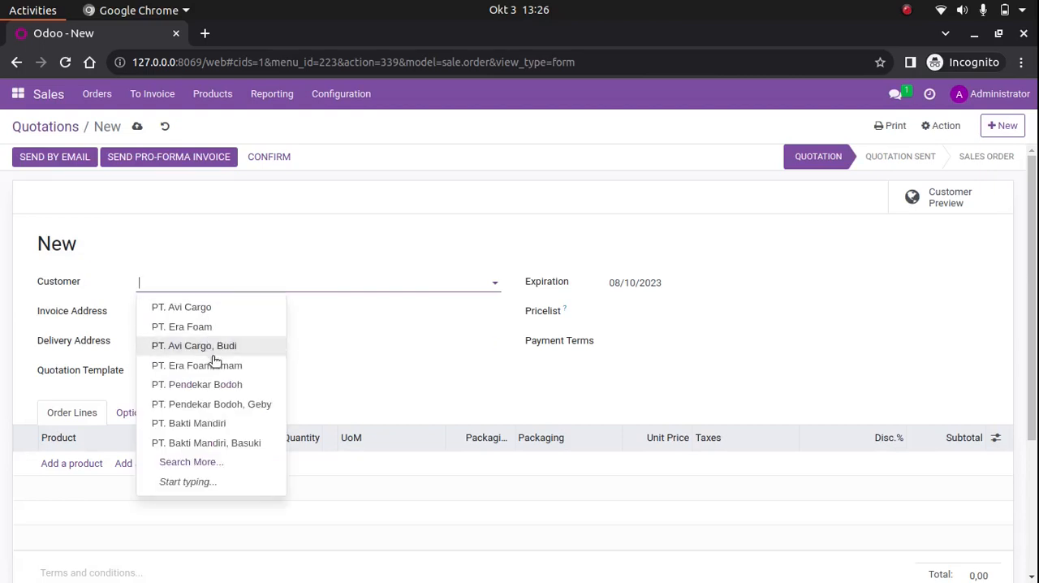
pyautogui.click(216, 382)
# Add Table Leg as an order line and read the title and message of its warning
pyautogui.scroll(-3, 165, 551)
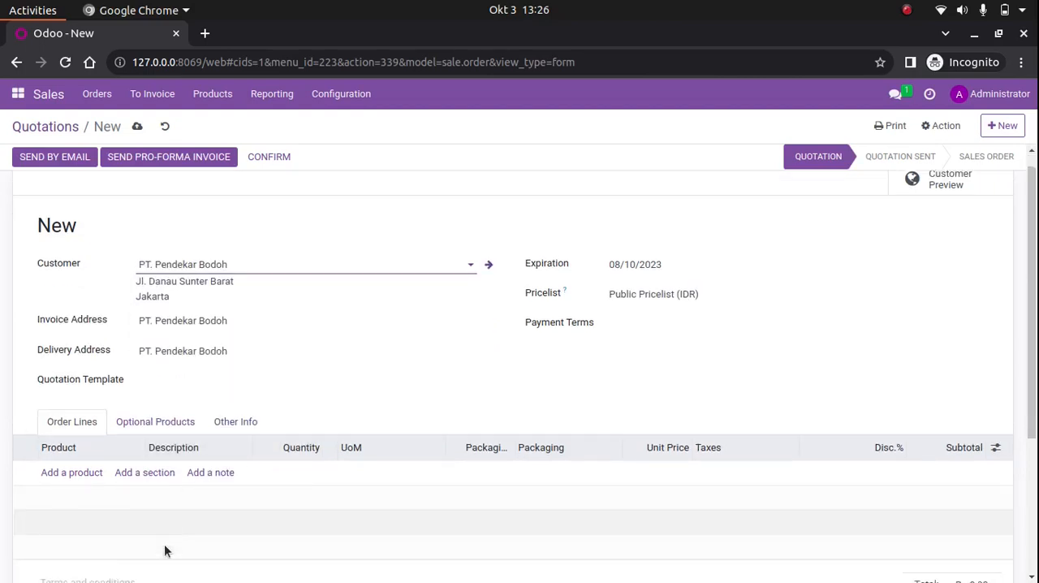
pyautogui.click(72, 353)
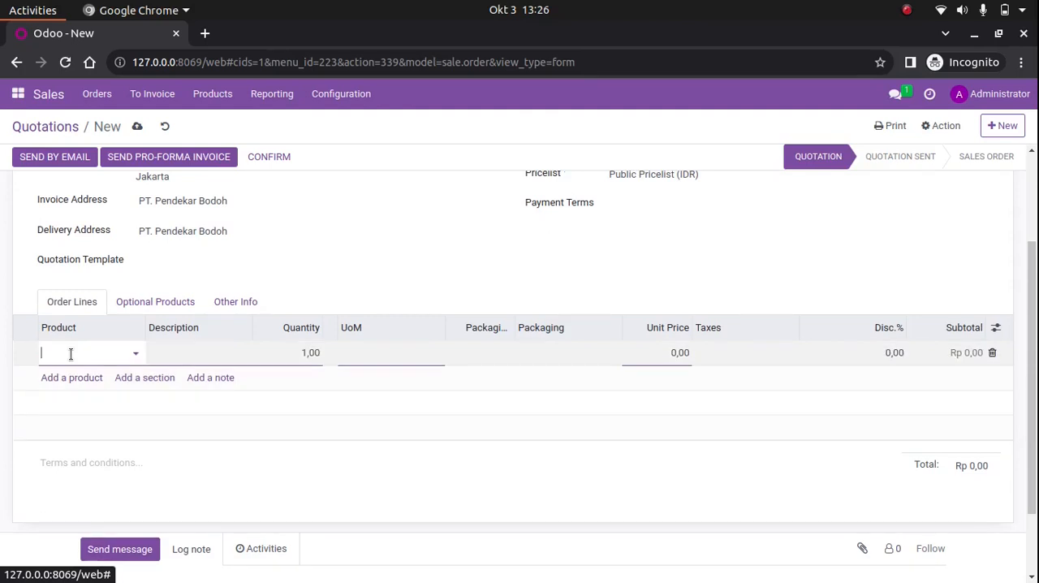
pyautogui.click(104, 510)
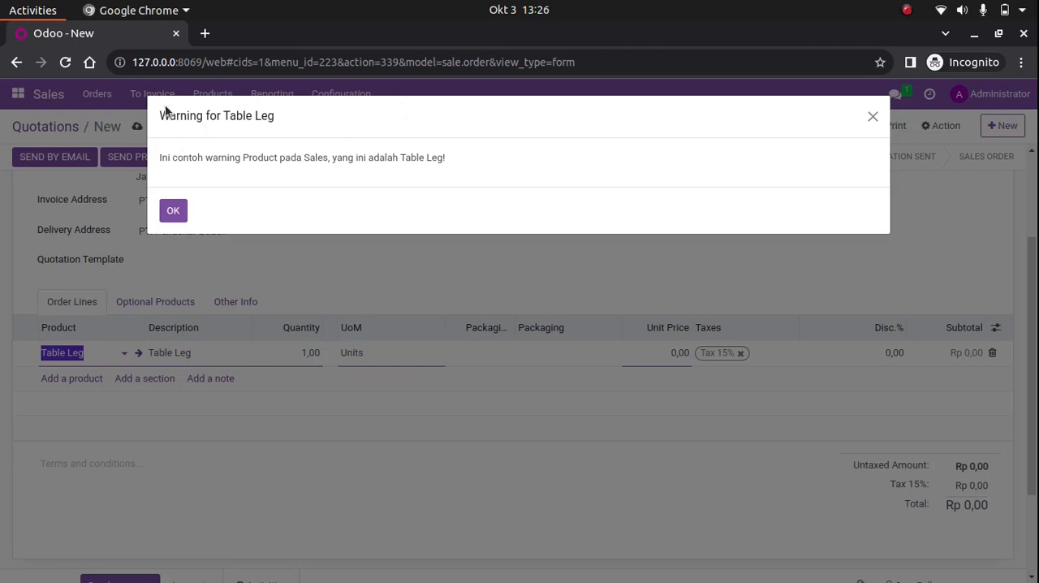
pyautogui.moveTo(160, 116); pyautogui.dragTo(265, 123)
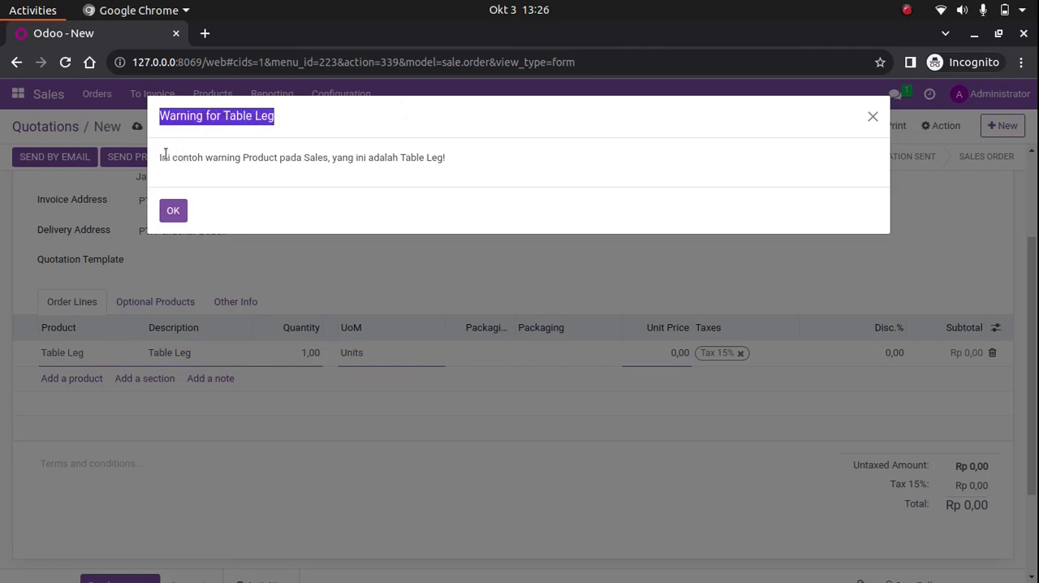
pyautogui.moveTo(159, 155); pyautogui.dragTo(323, 171)
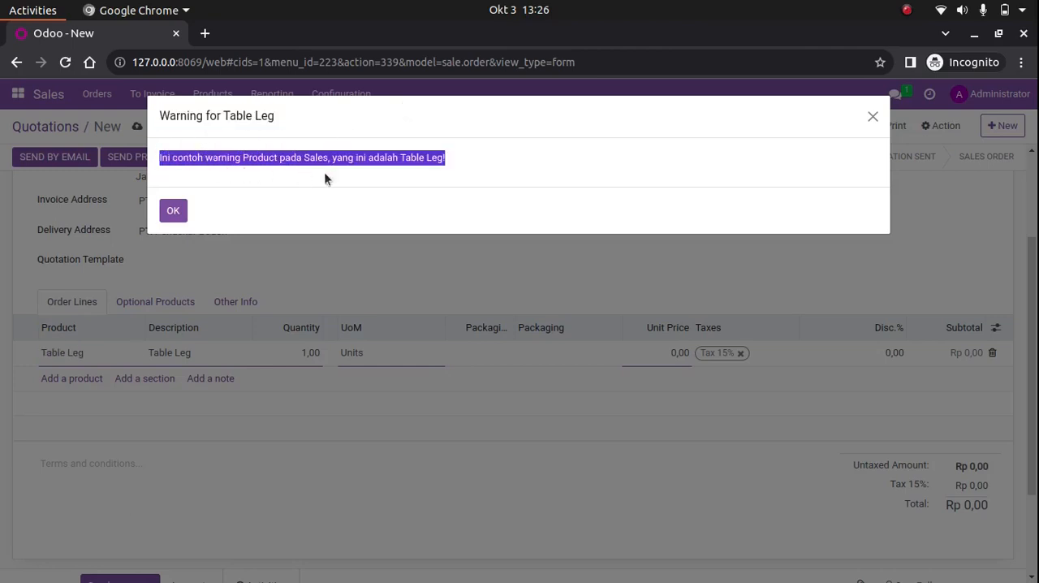
pyautogui.click(468, 179)
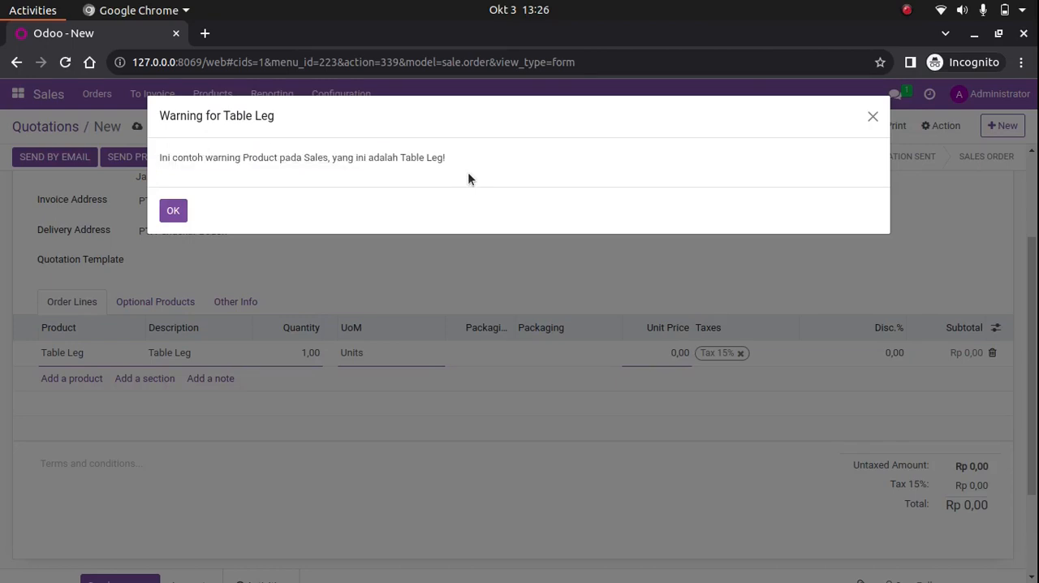
# Acknowledge the product warning and discard the unsaved quotation
pyautogui.click(173, 211)
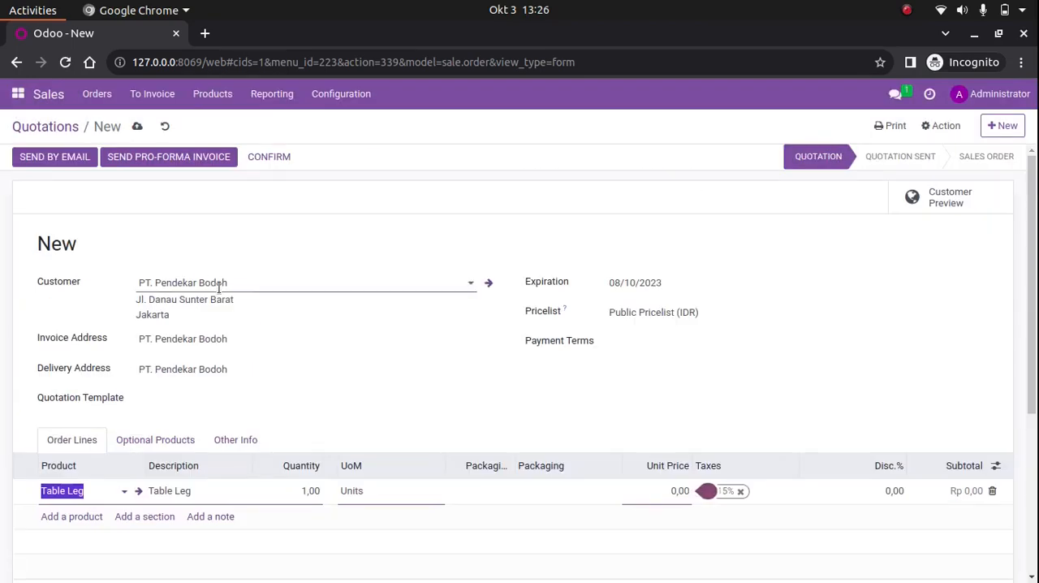
pyautogui.click(166, 133)
pyautogui.click(164, 130)
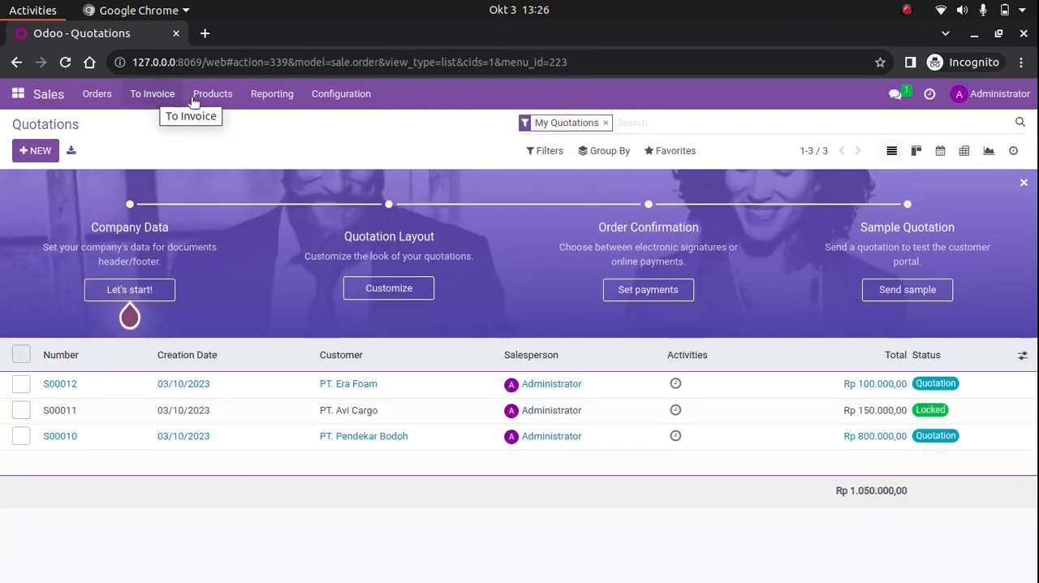
# Open the customer PT. Pendekar Bodoh and look through its sales and purchase details
pyautogui.click(97, 98)
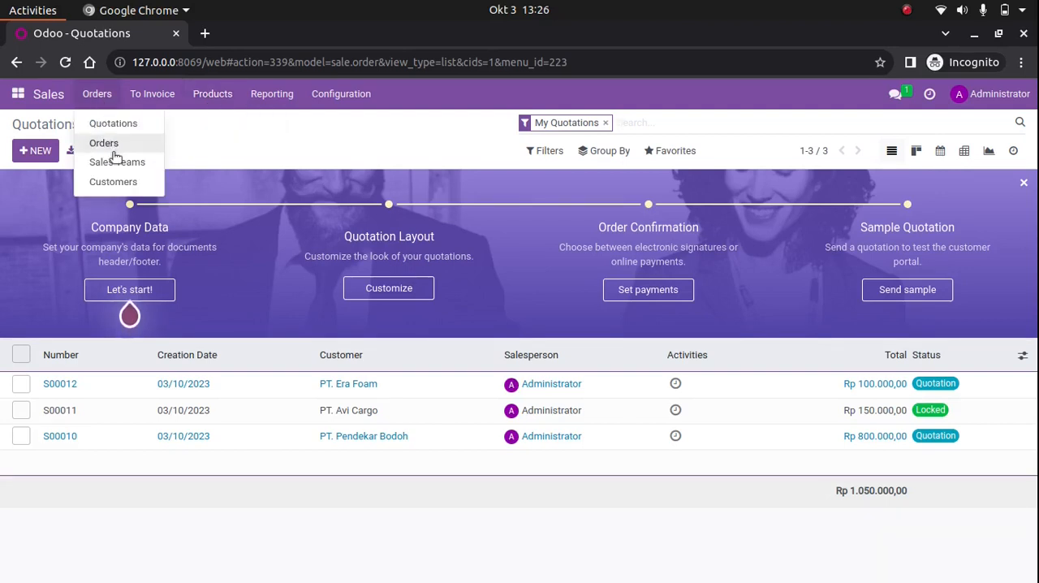
pyautogui.click(124, 188)
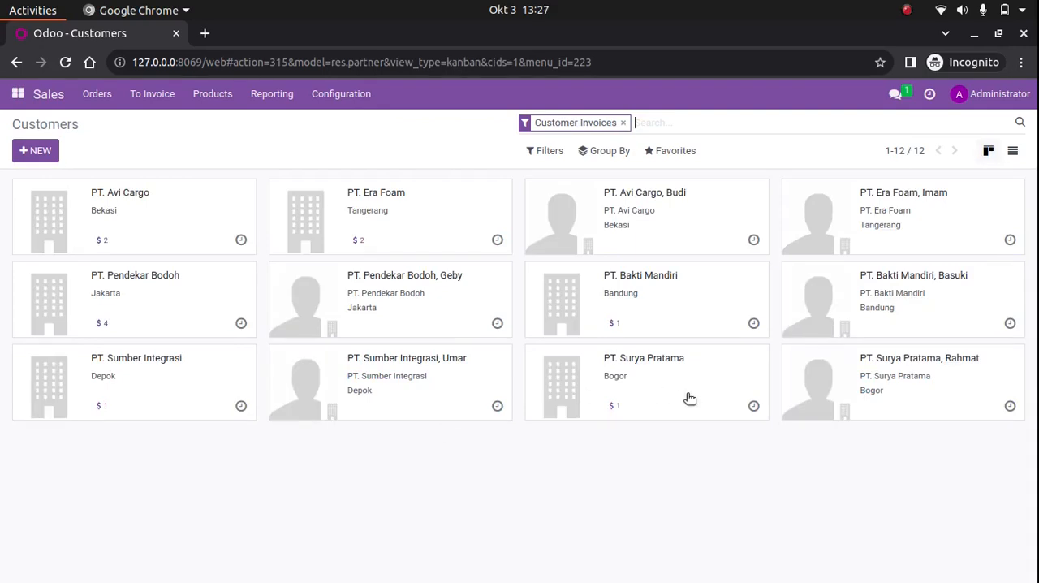
pyautogui.click(191, 291)
pyautogui.scroll(-5, 335, 377)
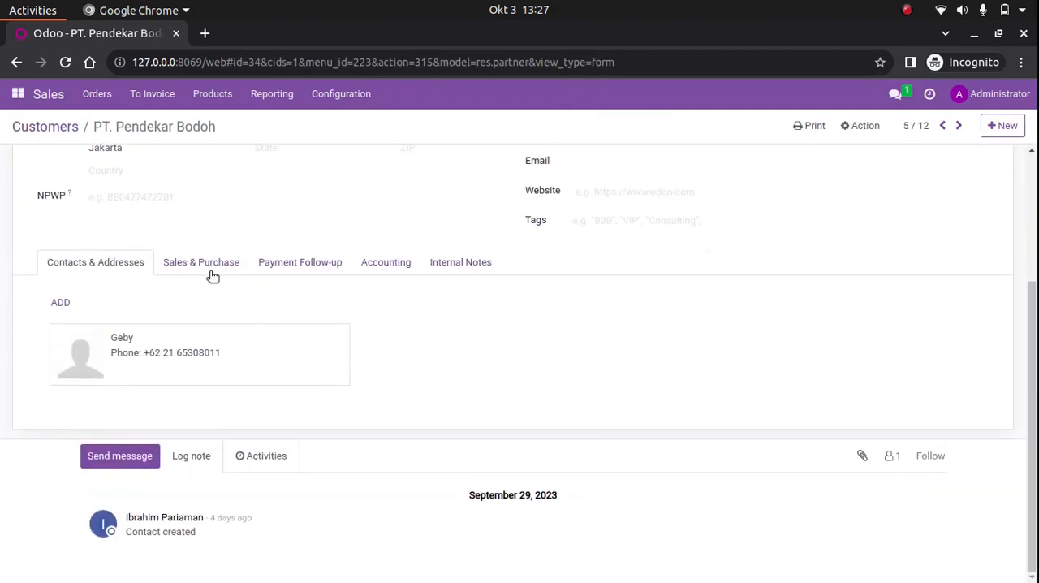
pyautogui.click(209, 270)
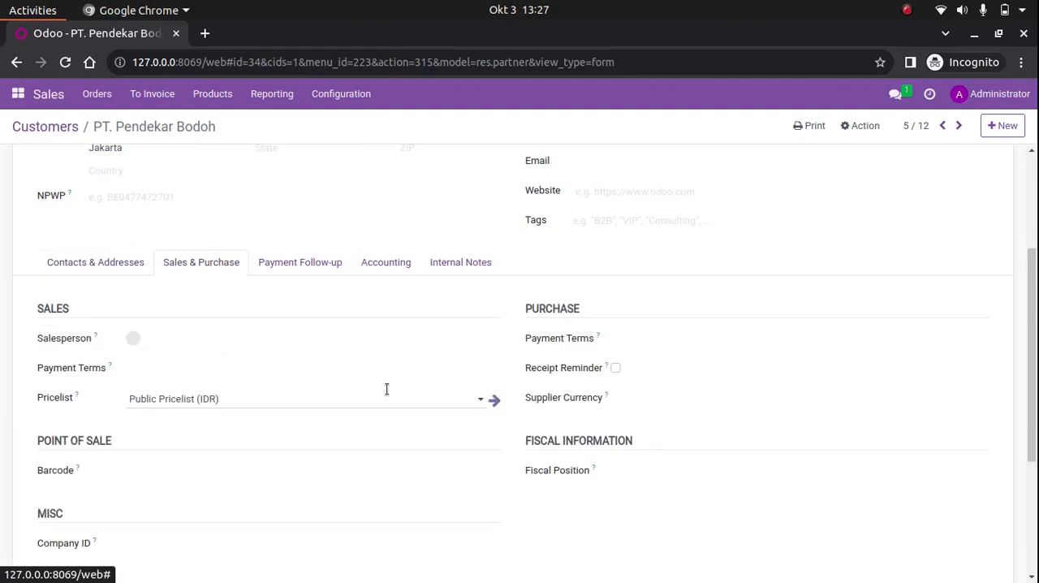
pyautogui.scroll(-5, 386, 388)
pyautogui.scroll(5, 387, 388)
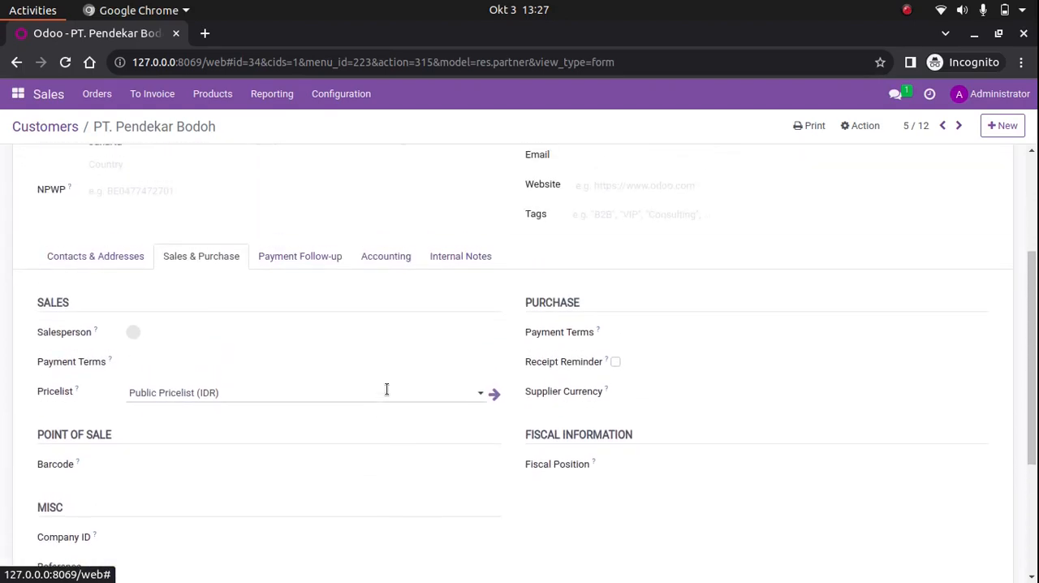
pyautogui.scroll(-2, 402, 355)
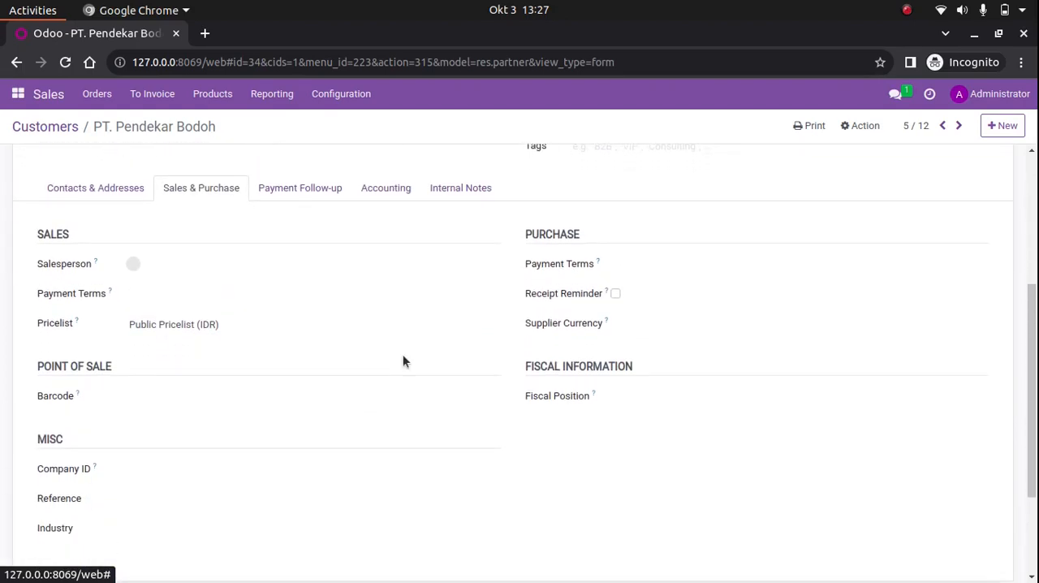
# Set the customer's Warning on the Sales Order to Warning in its internal notes section
pyautogui.click(468, 192)
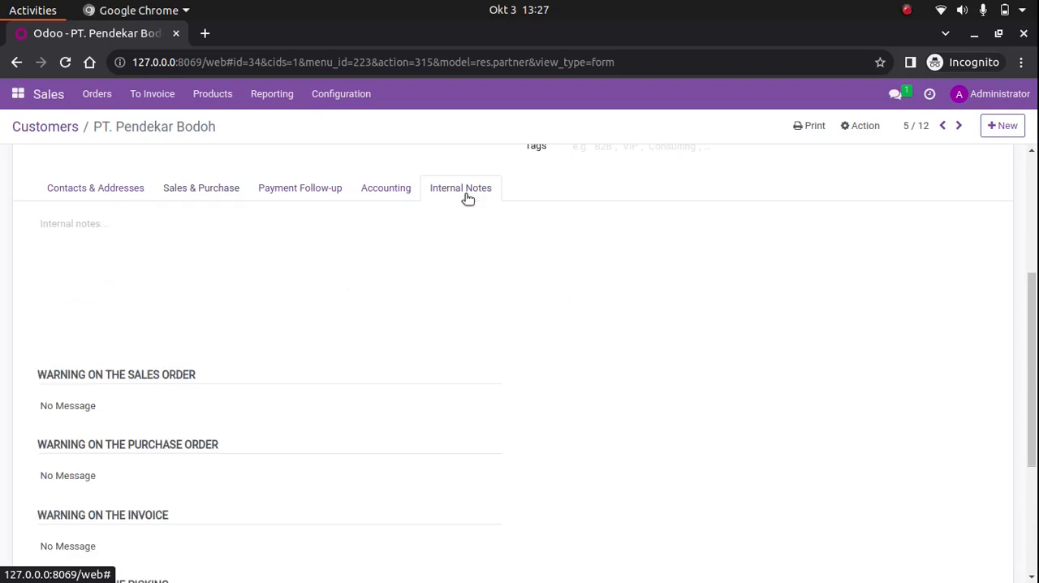
pyautogui.scroll(-4, 418, 390)
pyautogui.scroll(2, 426, 400)
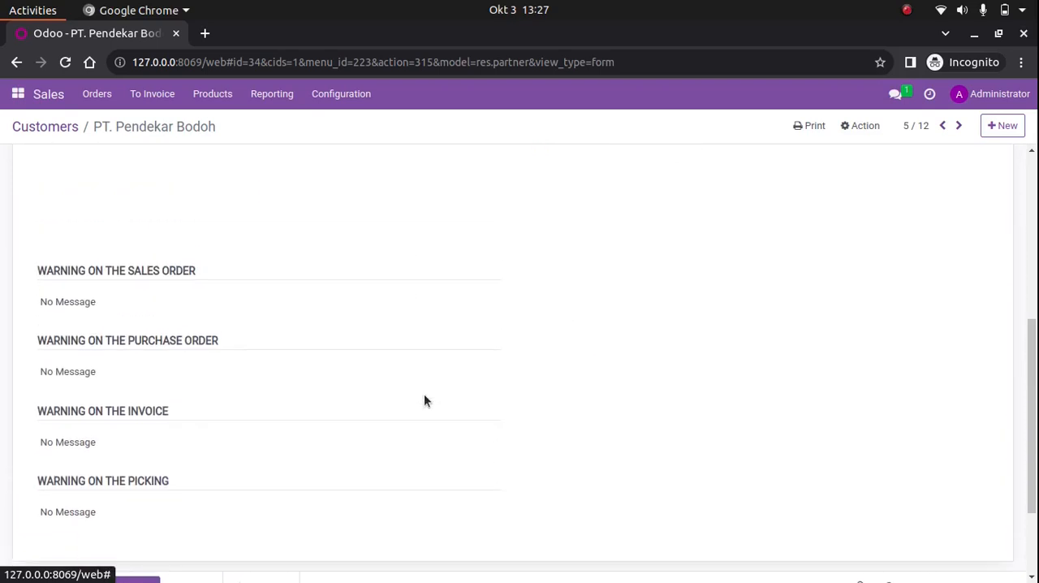
pyautogui.scroll(2, 426, 400)
pyautogui.scroll(-3, 424, 400)
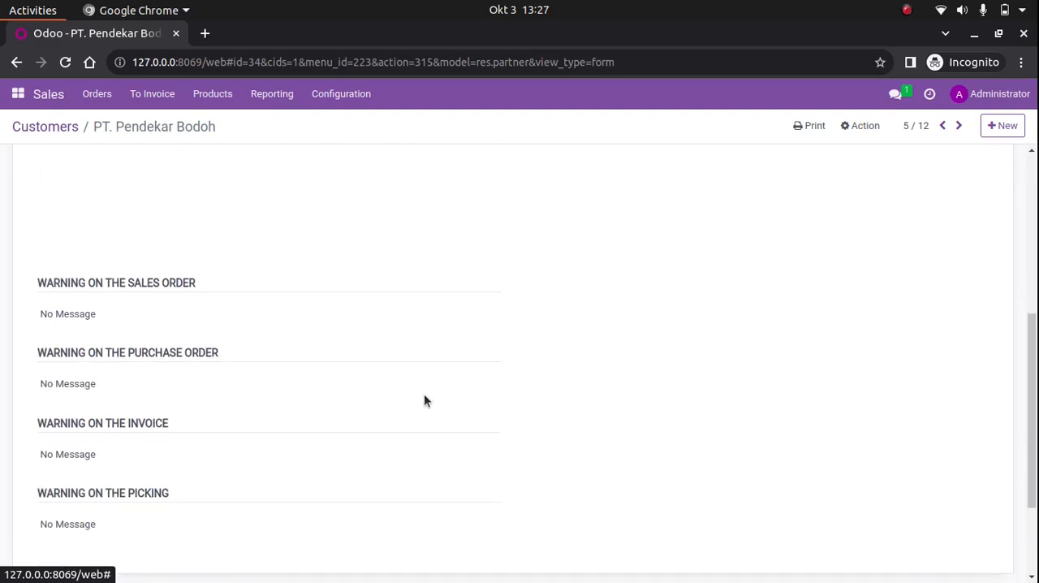
pyautogui.moveTo(203, 246); pyautogui.dragTo(35, 248)
pyautogui.click(83, 274)
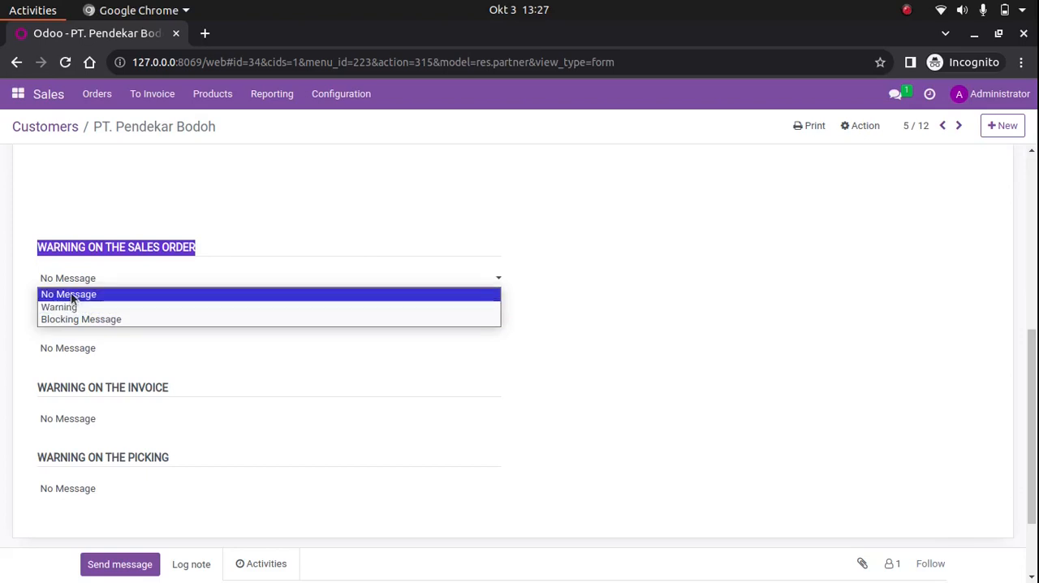
pyautogui.click(102, 307)
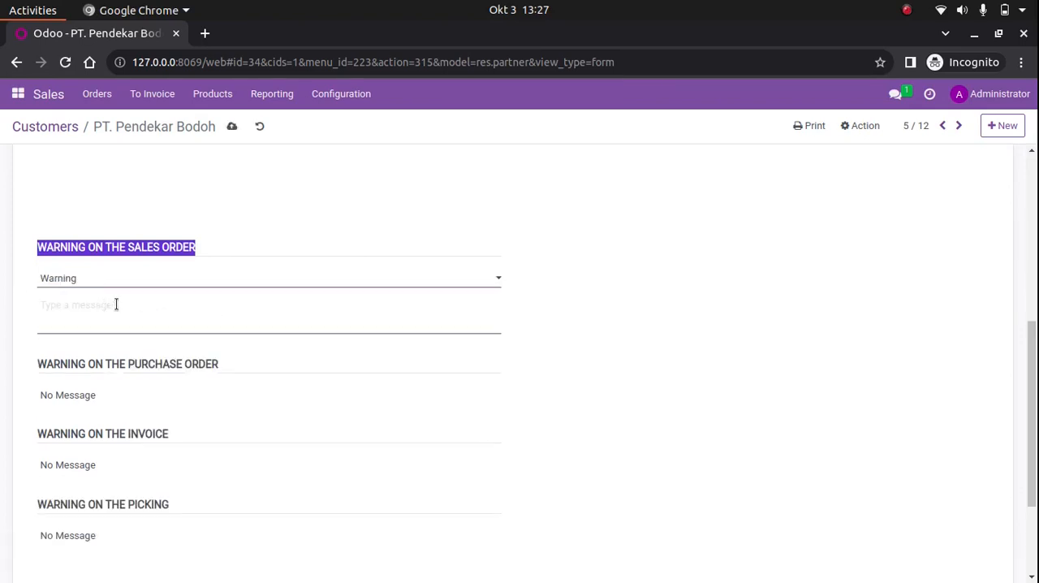
# Enter "Ini warning pada Sales Order untuk Customer, yang ini adalah PT. Pendekar Bodoh!" as the sales order warning message and save the customer
pyautogui.click(151, 306)
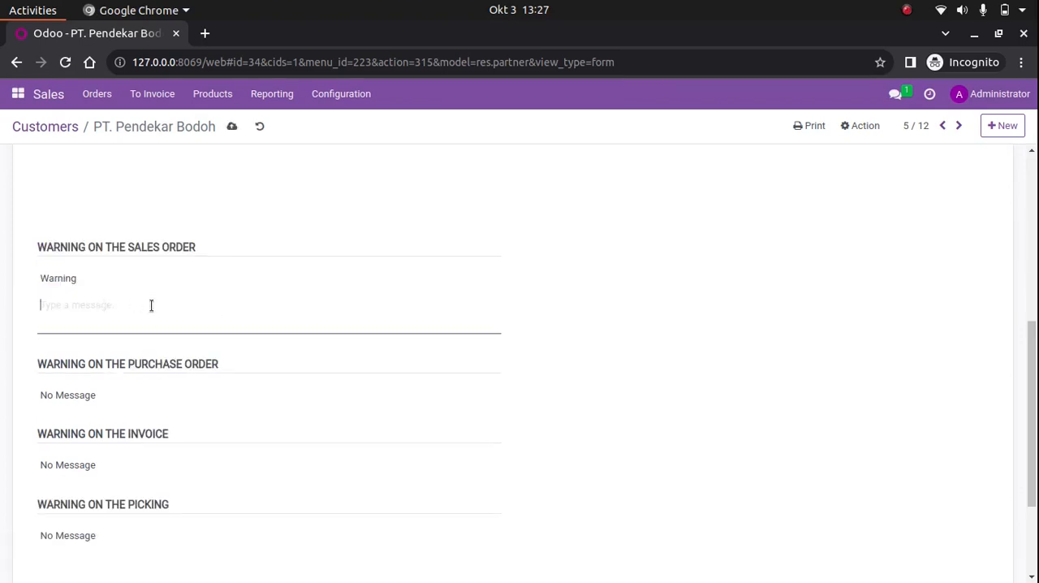
pyautogui.write('Ini warning pad Sales')
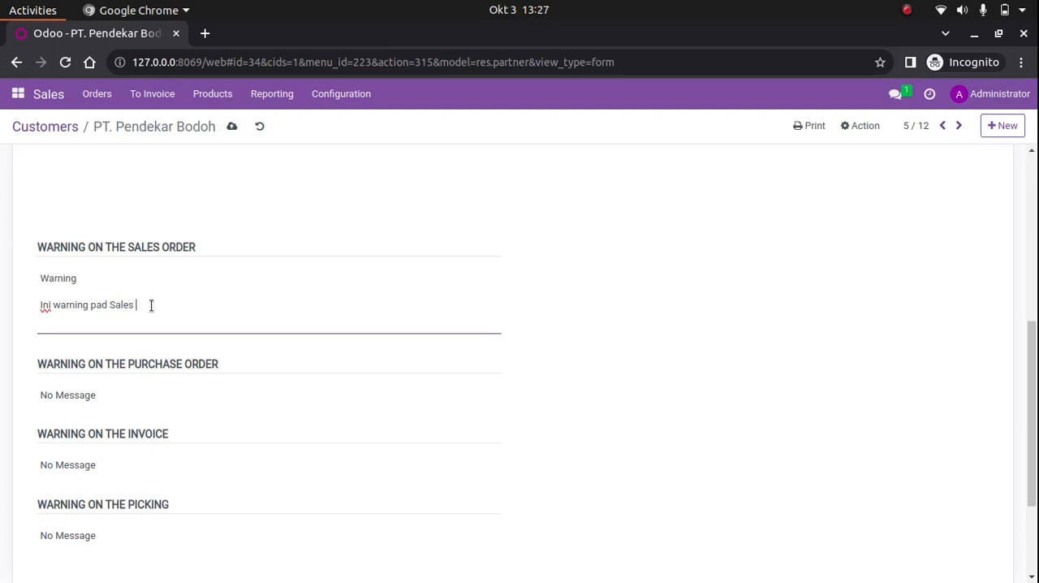
pyautogui.write(' Order untuk Customer, yang ini adalah')
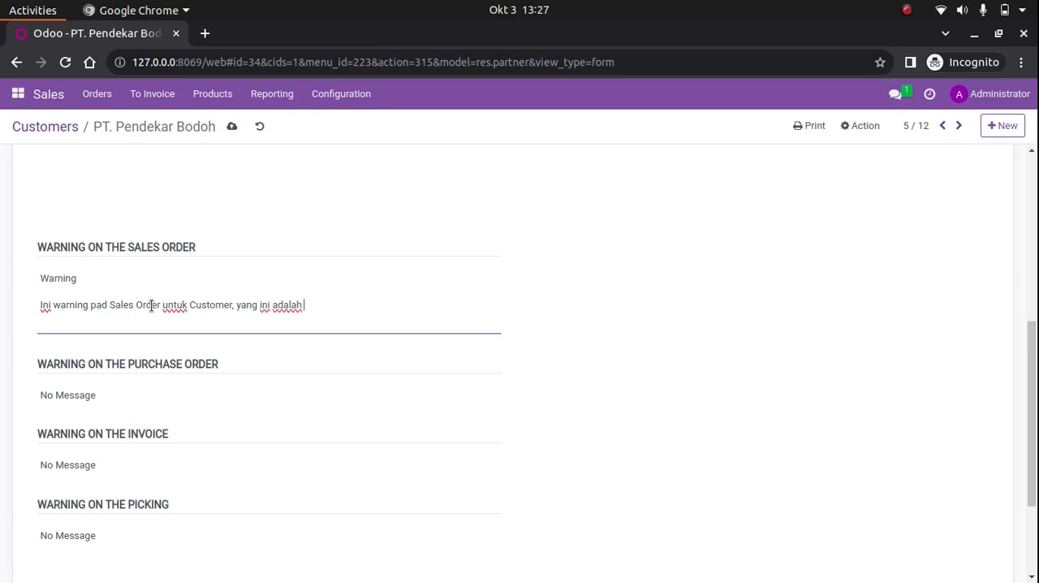
pyautogui.write(' PT. Pendekar Bodoh')
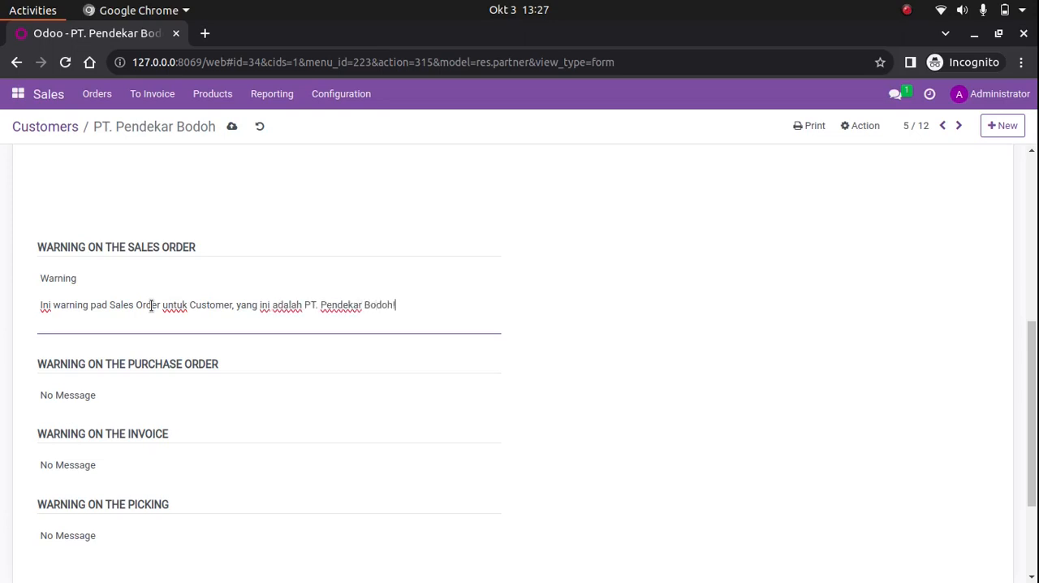
pyautogui.write('!')
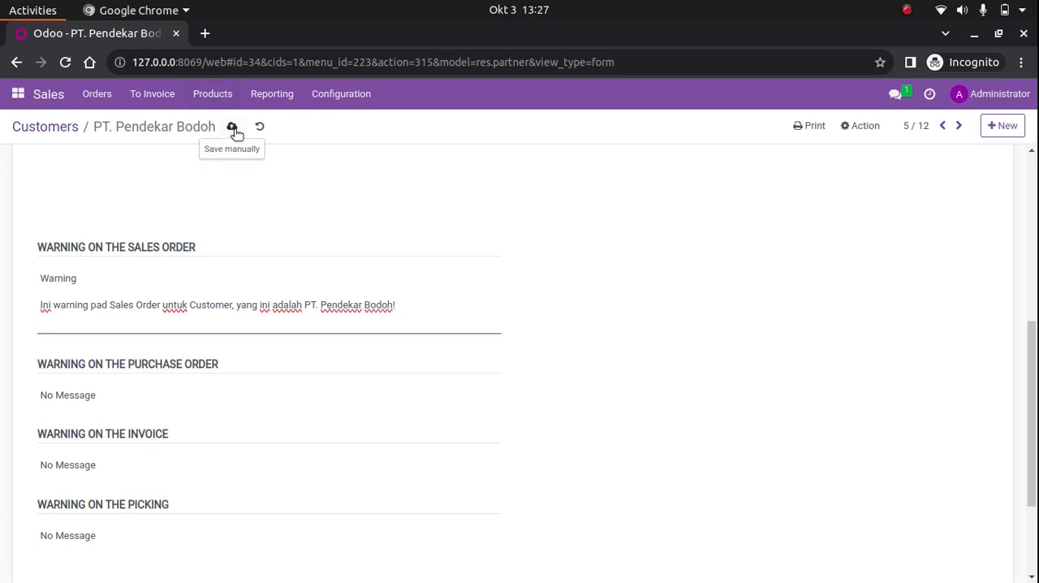
pyautogui.click(109, 306)
pyautogui.write('a')
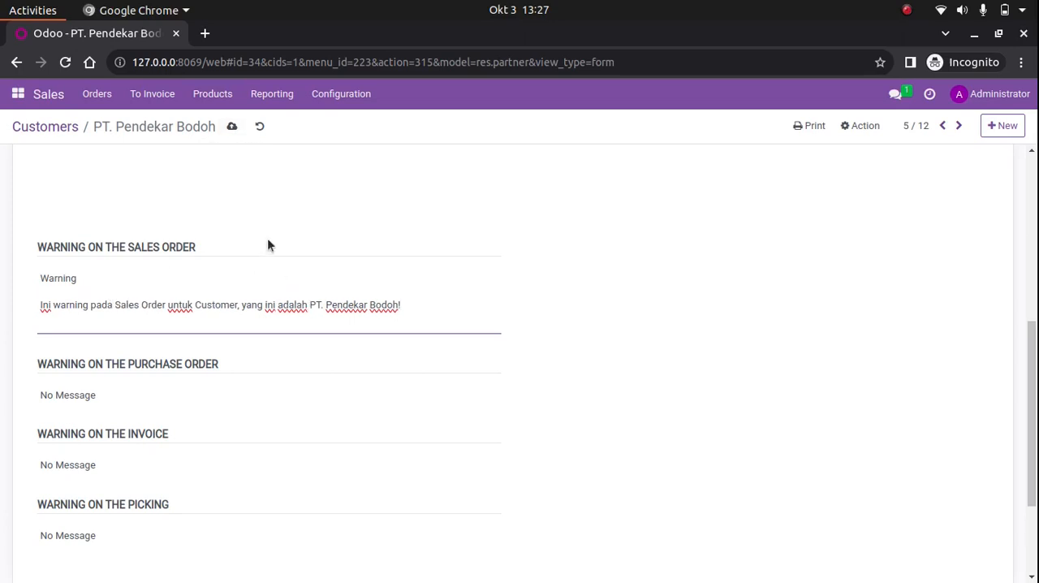
pyautogui.click(233, 127)
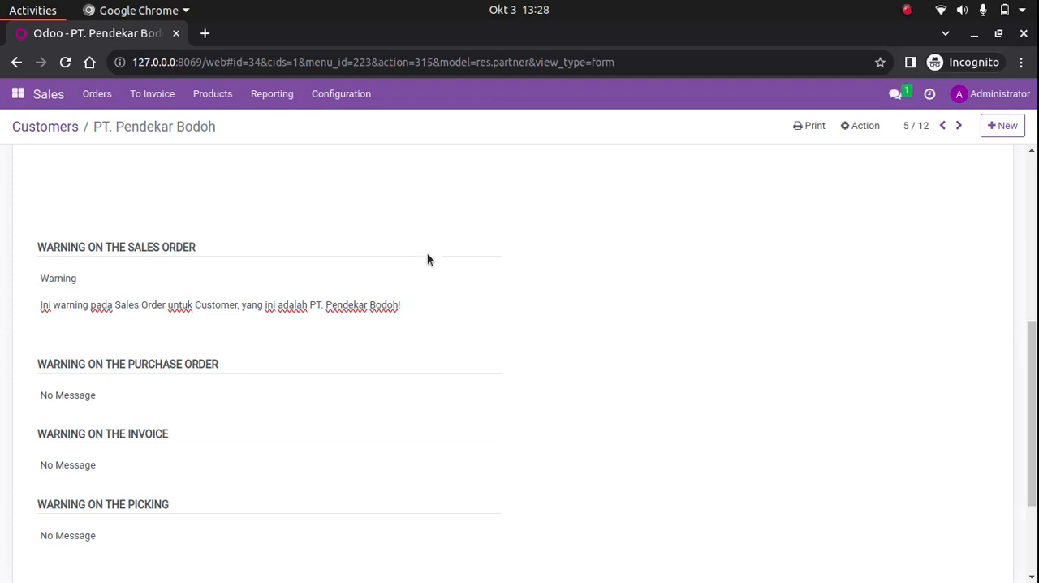
# Return to the customer list, reopen PT. Pendekar Bodoh and check its saved sales order warning
pyautogui.scroll(5, 428, 260)
pyautogui.scroll(-4, 428, 260)
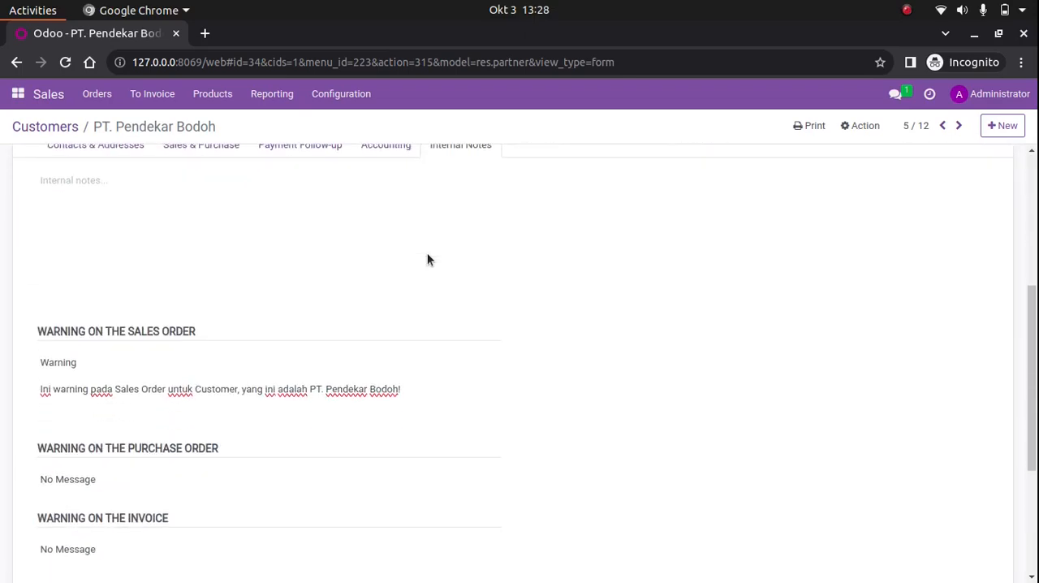
pyautogui.scroll(4, 428, 260)
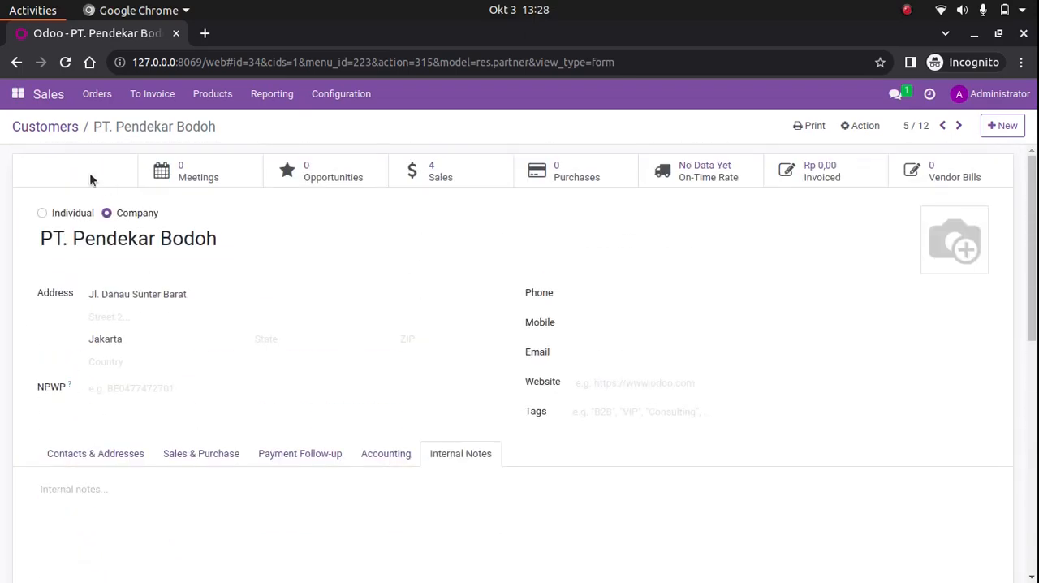
pyautogui.scroll(-4, 90, 172)
pyautogui.scroll(4, 90, 173)
pyautogui.click(51, 128)
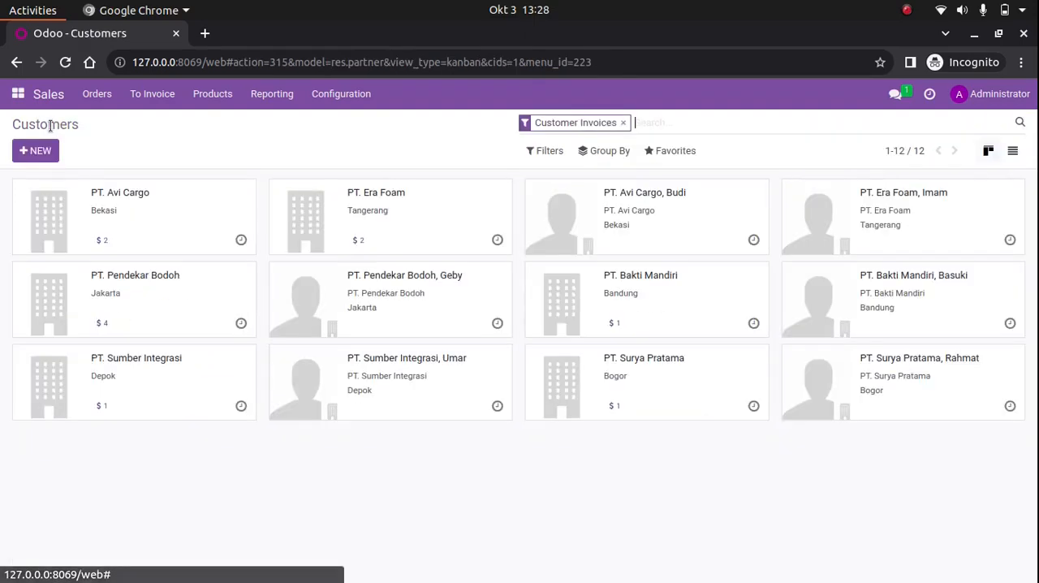
pyautogui.click(199, 269)
pyautogui.scroll(-4, 269, 452)
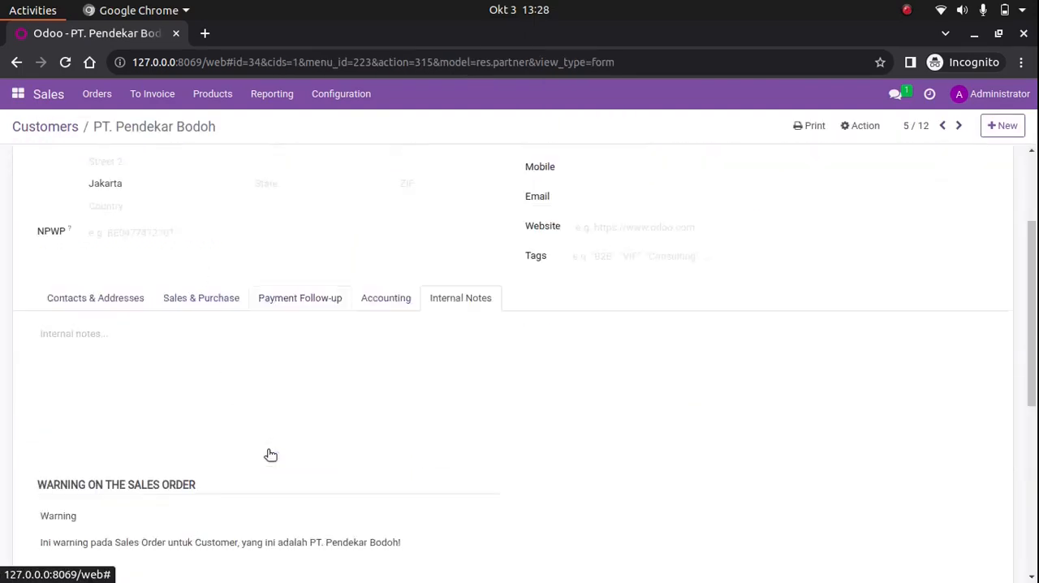
pyautogui.scroll(4, 189, 386)
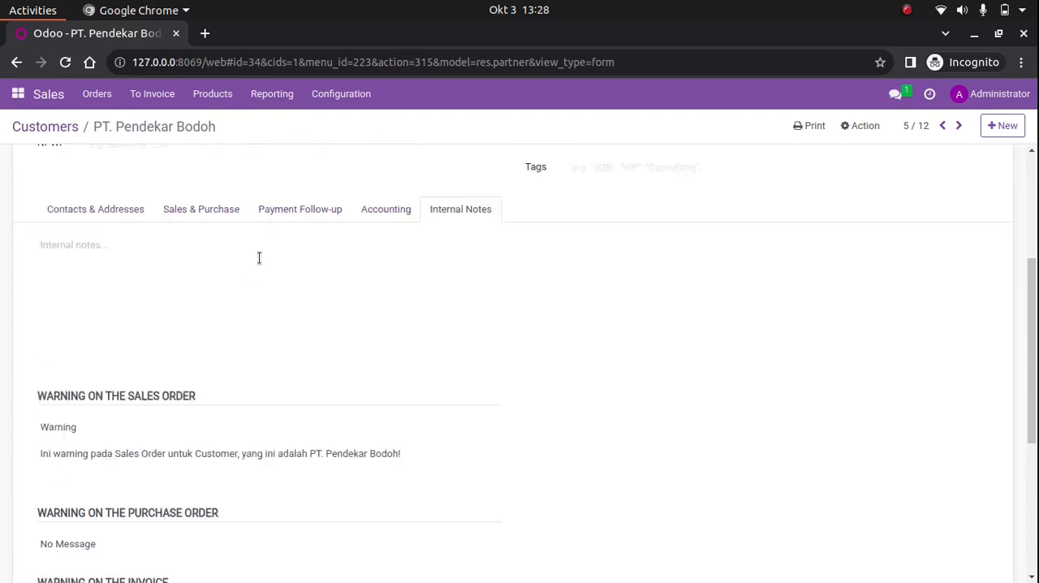
# Start a new quotation from the quotations list and choose PT. Pendekar Bodoh as its customer
pyautogui.click(109, 94)
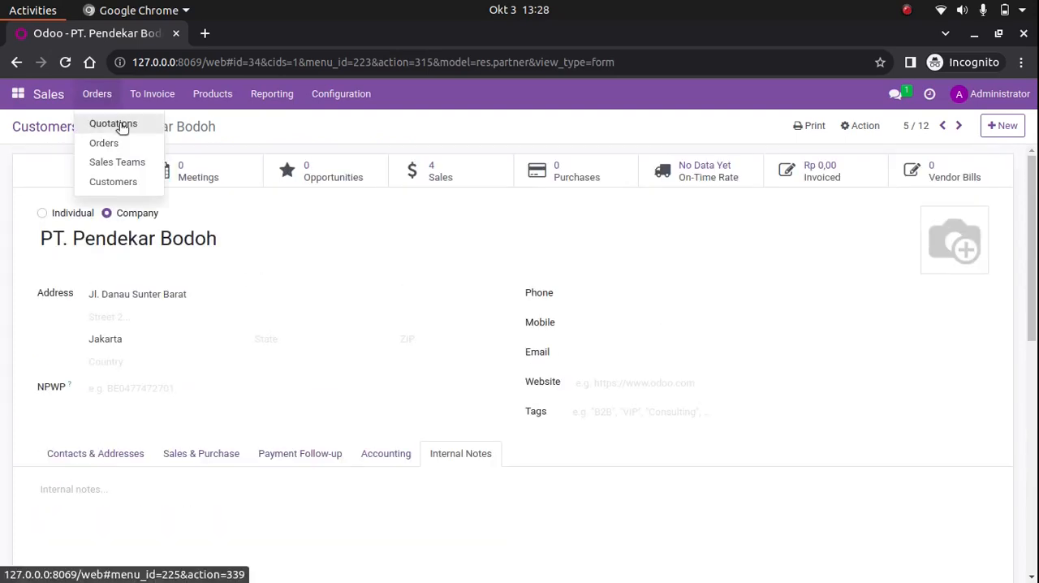
pyautogui.click(119, 124)
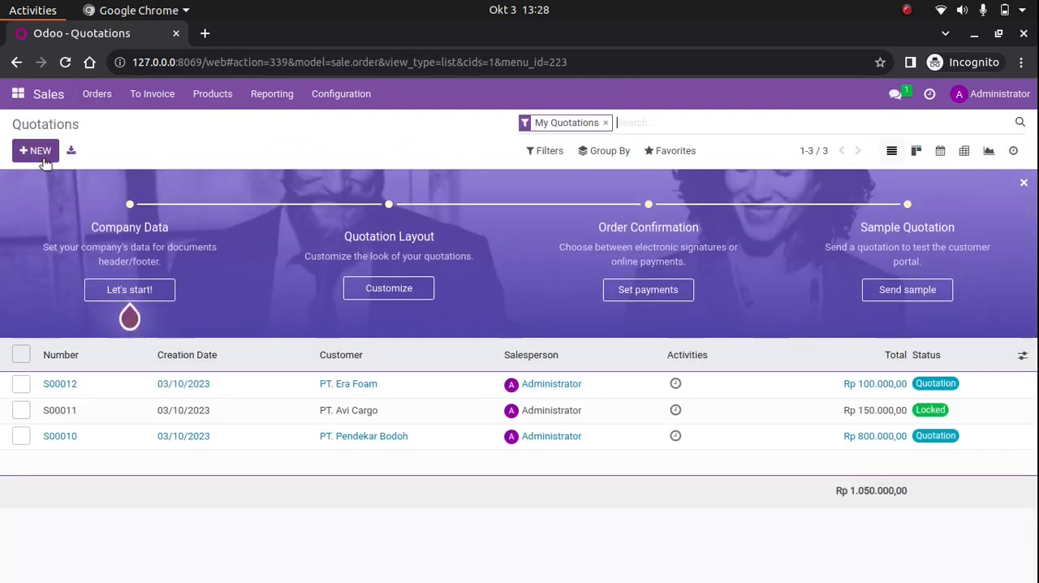
pyautogui.click(36, 151)
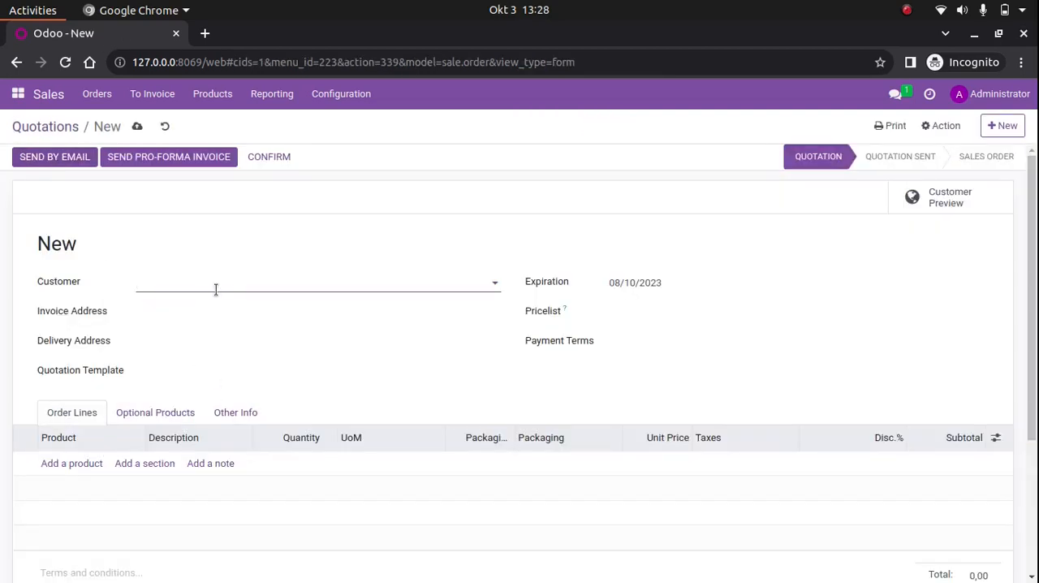
pyautogui.click(252, 288)
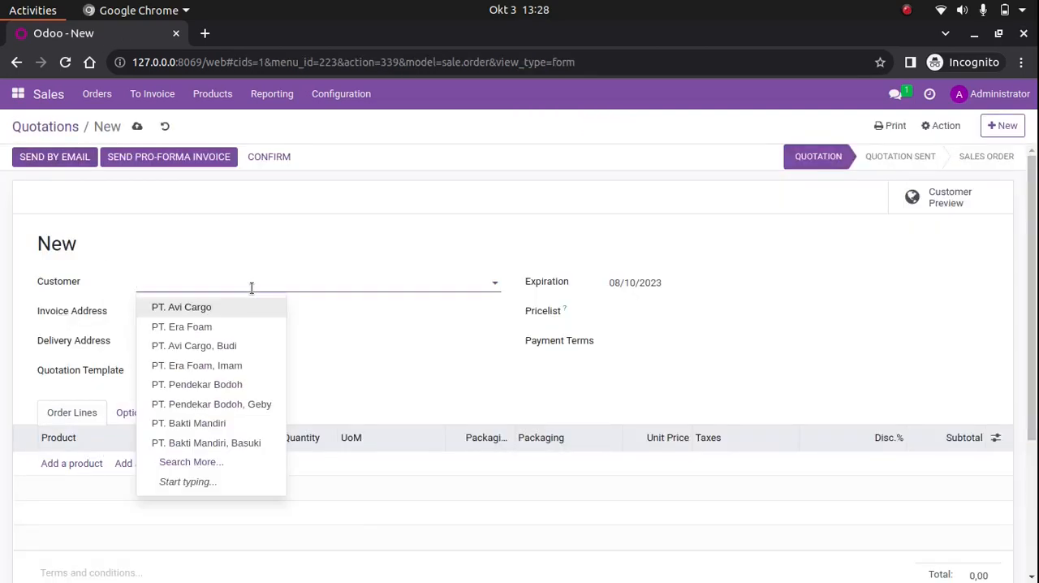
pyautogui.click(190, 388)
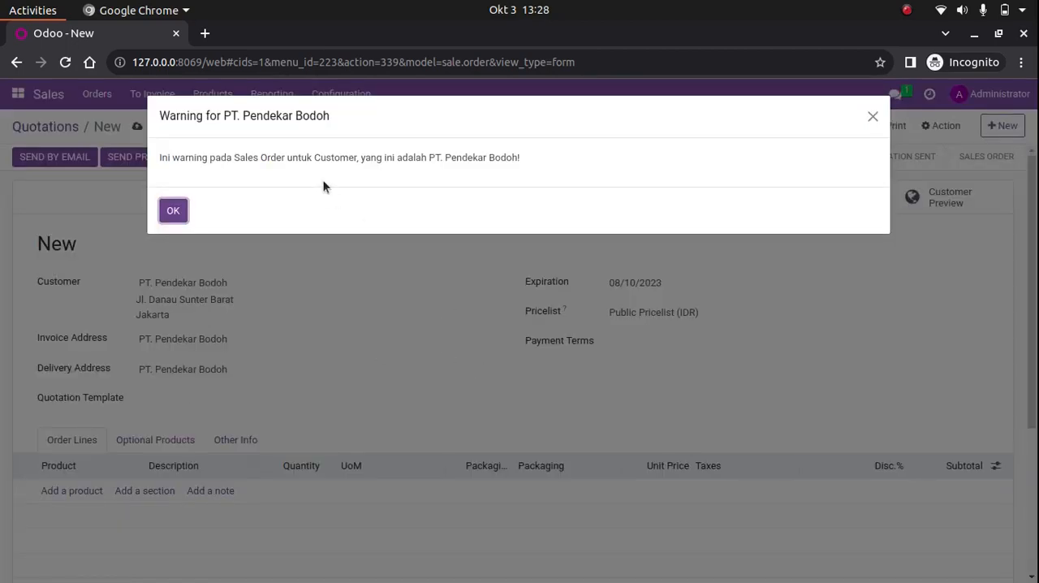
# Read and acknowledge the sales order warning for PT. Pendekar Bodoh, and discard the new quotation
pyautogui.moveTo(160, 159); pyautogui.dragTo(283, 158)
pyautogui.moveTo(550, 158); pyautogui.dragTo(160, 157)
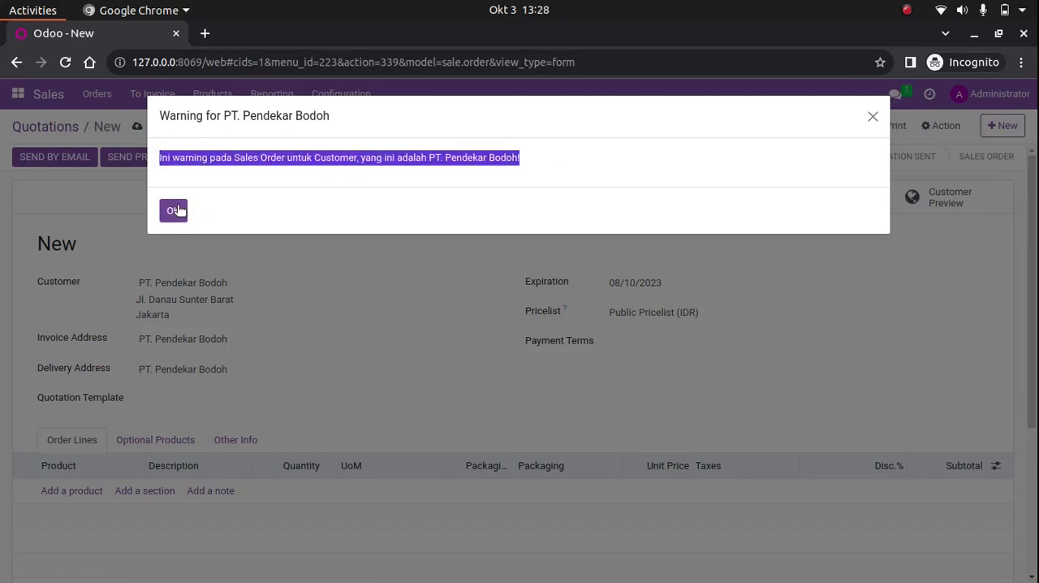
pyautogui.click(175, 210)
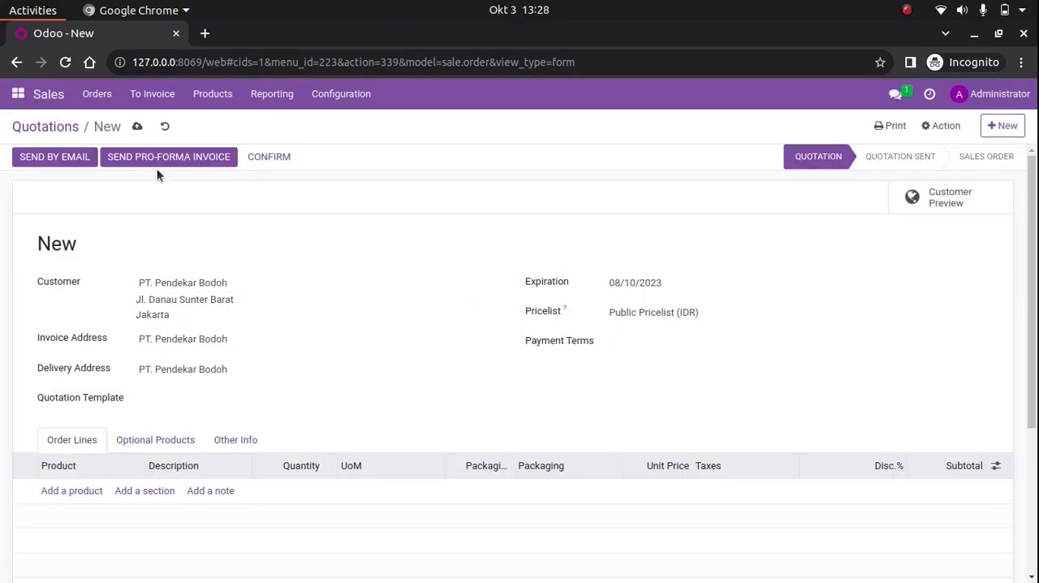
pyautogui.click(166, 128)
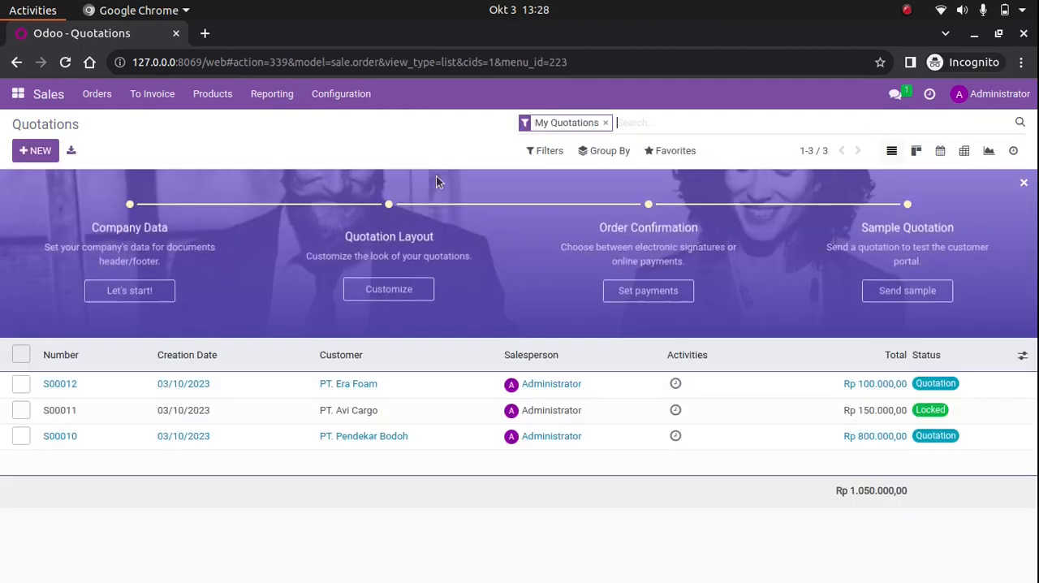